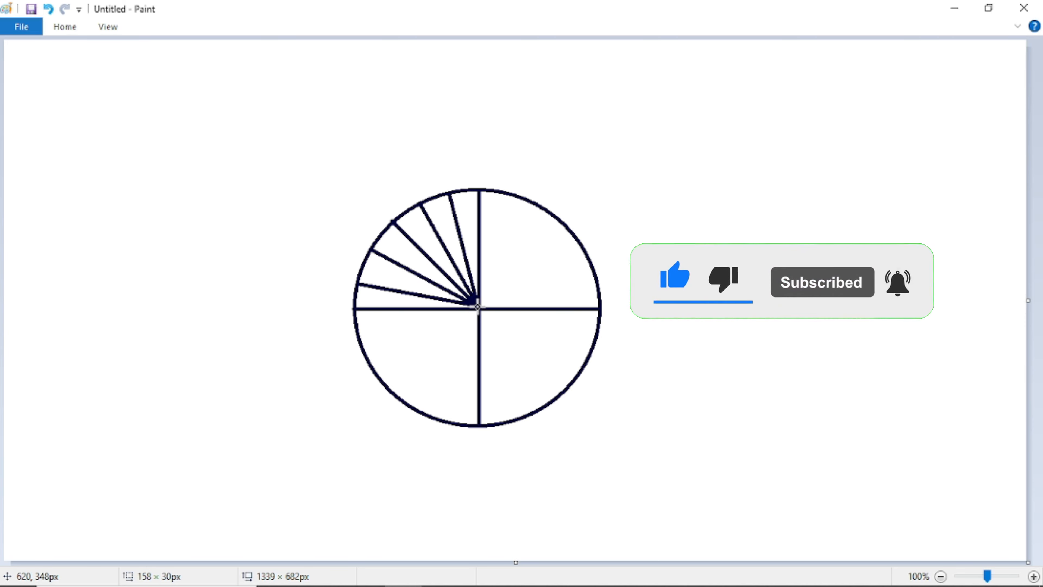
# Draw a diagonal diameter of about 222 × 222 px from the wheel's lower-left rim through the centre to its upper-right rim
pyautogui.click(497, 288)
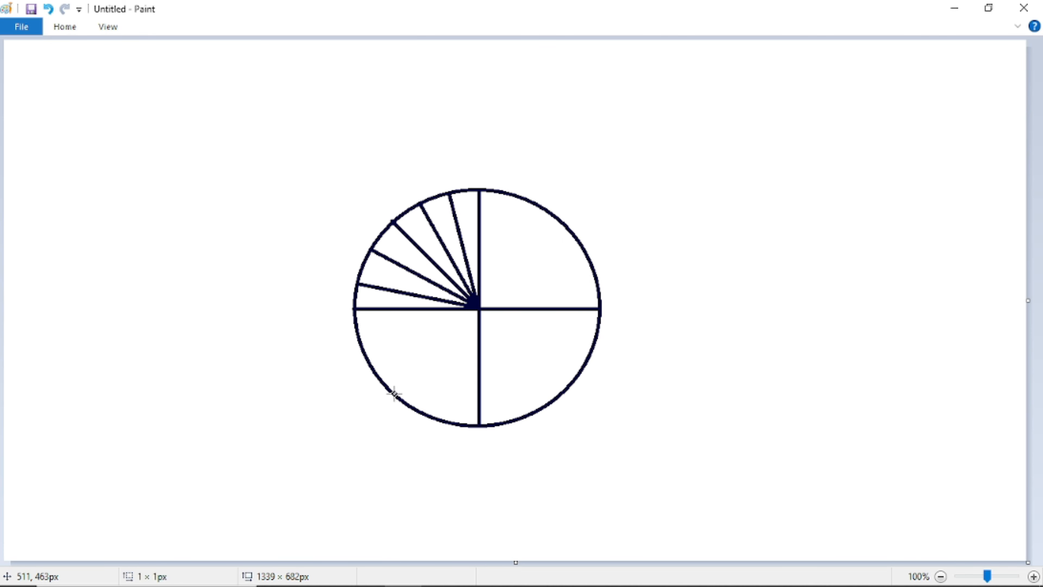
pyautogui.moveTo(394, 393); pyautogui.dragTo(554, 216)
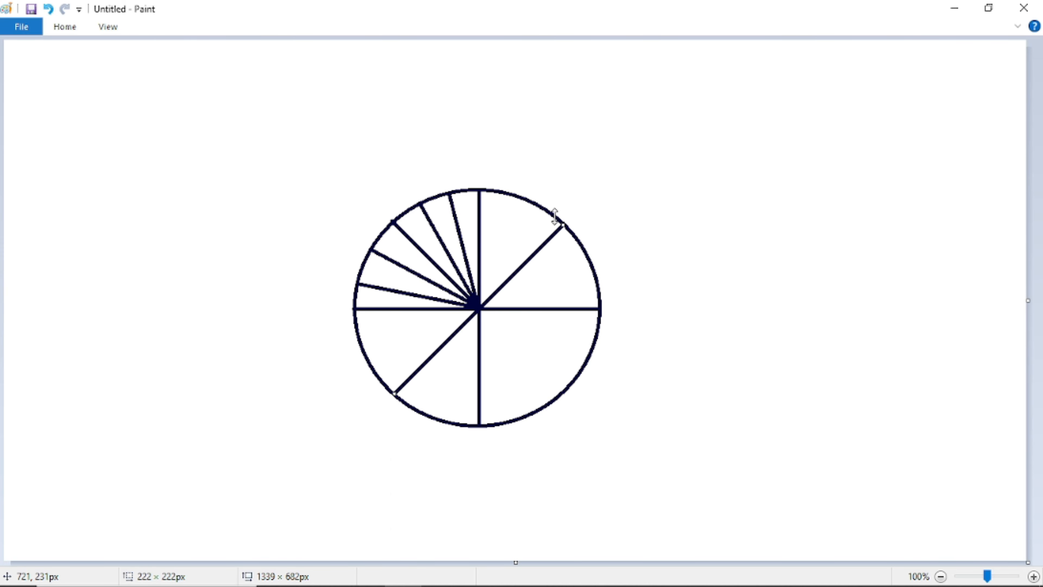
pyautogui.click(395, 359)
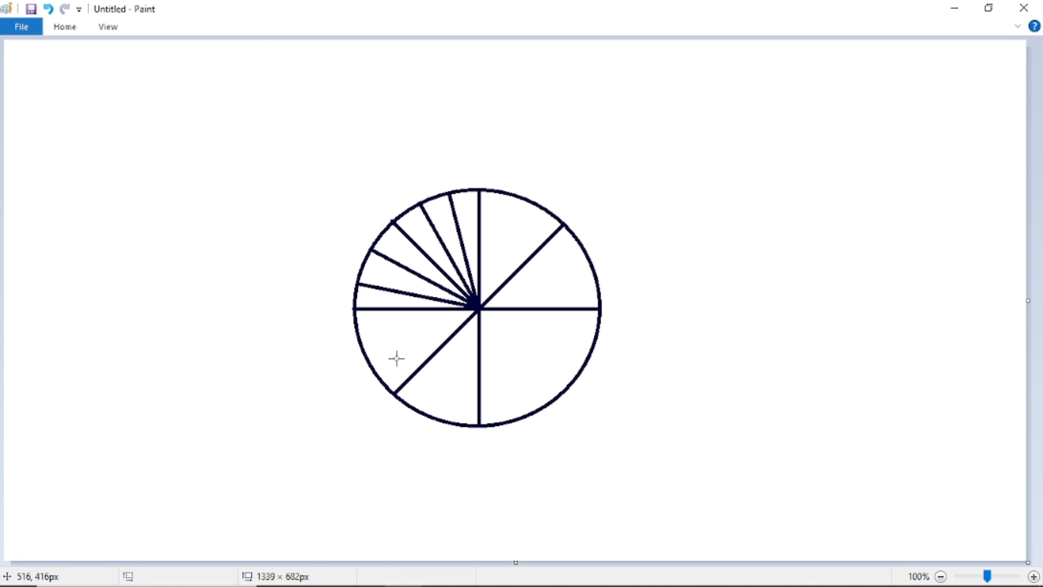
# Draw four more spokes from the rim to the centre in the wheel's lower-left quadrant, two on each side of the diagonal
pyautogui.moveTo(360, 334); pyautogui.dragTo(481, 307)
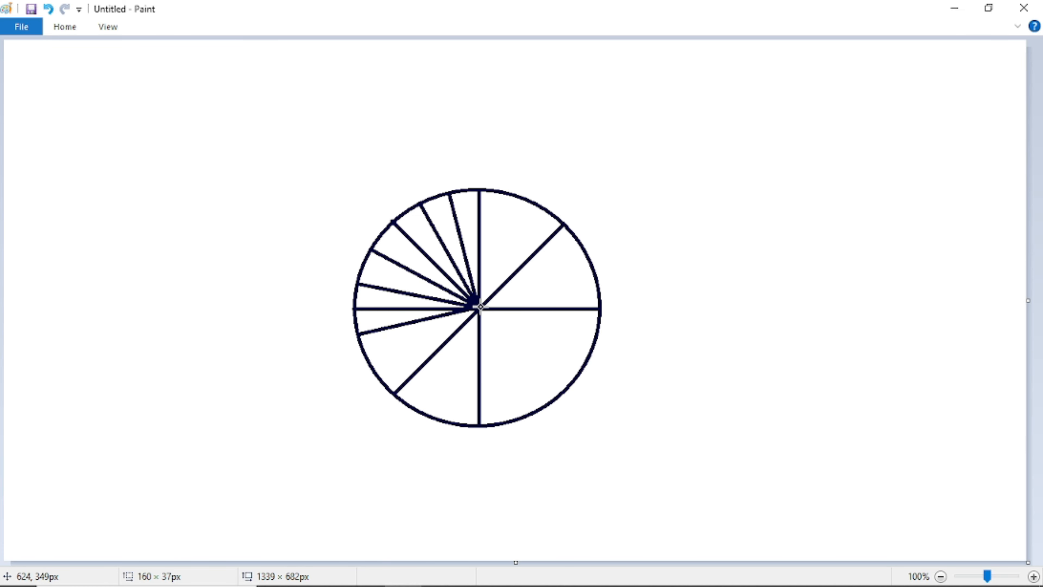
pyautogui.click(509, 328)
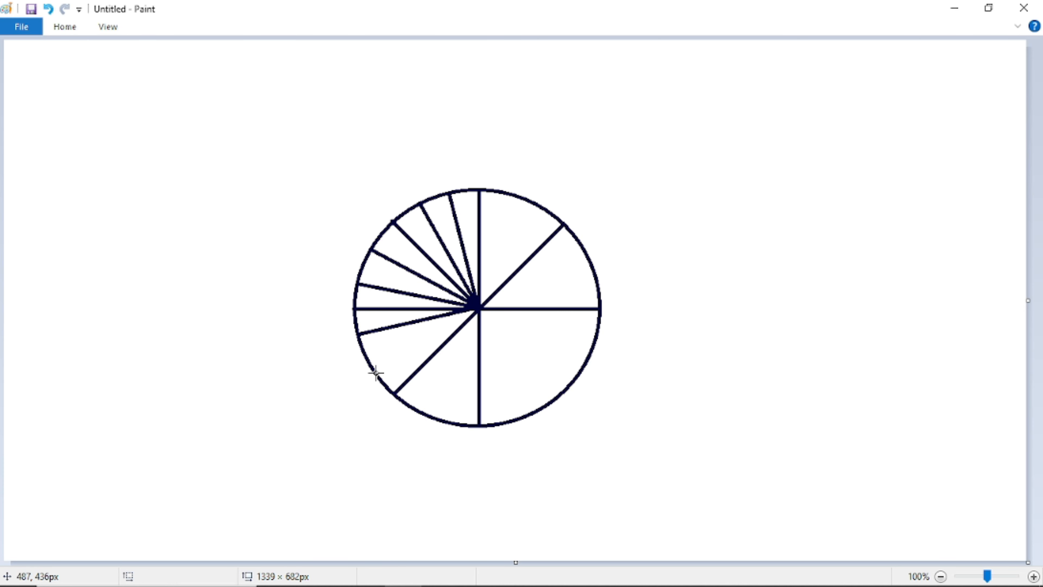
pyautogui.moveTo(374, 368); pyautogui.dragTo(479, 309)
pyautogui.click(503, 330)
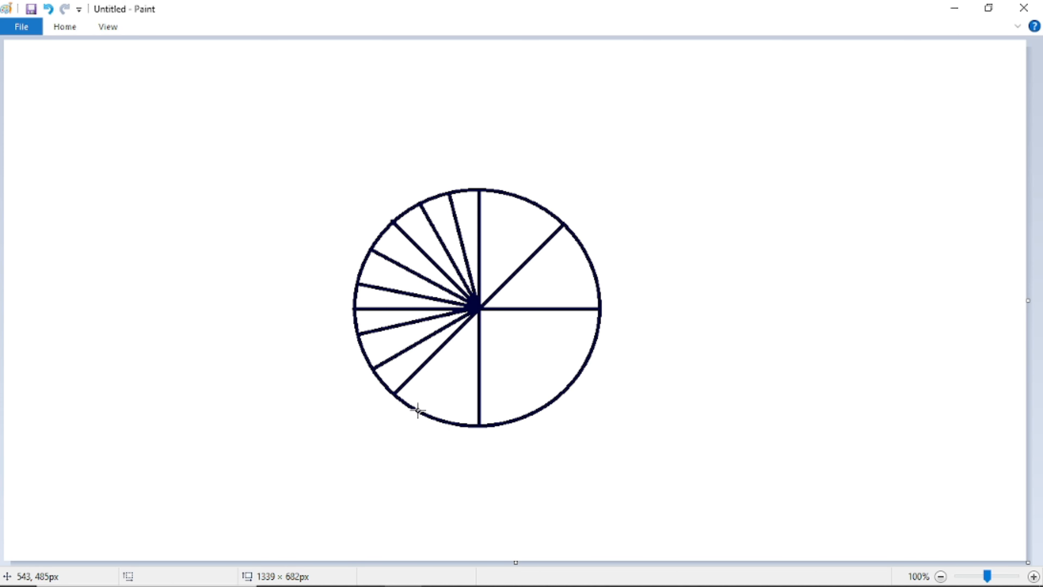
pyautogui.moveTo(418, 410); pyautogui.dragTo(477, 313)
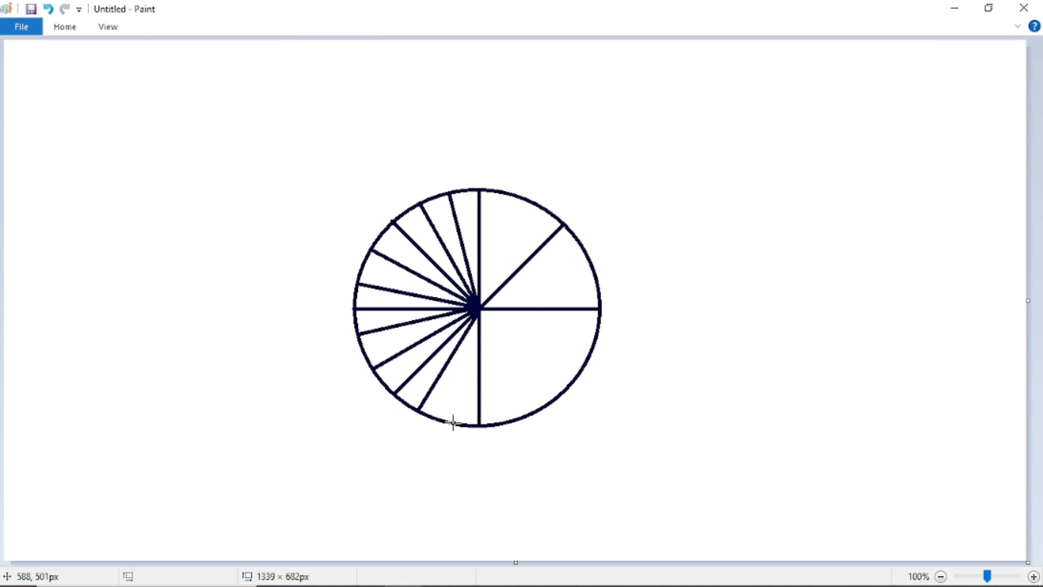
pyautogui.moveTo(451, 422); pyautogui.dragTo(478, 313)
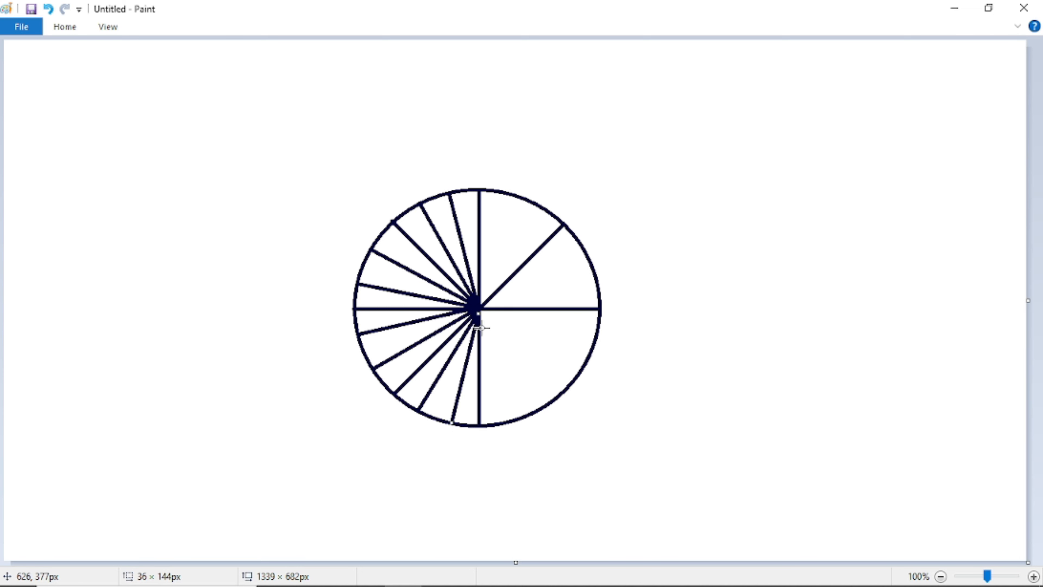
pyautogui.moveTo(479, 313); pyautogui.dragTo(479, 309)
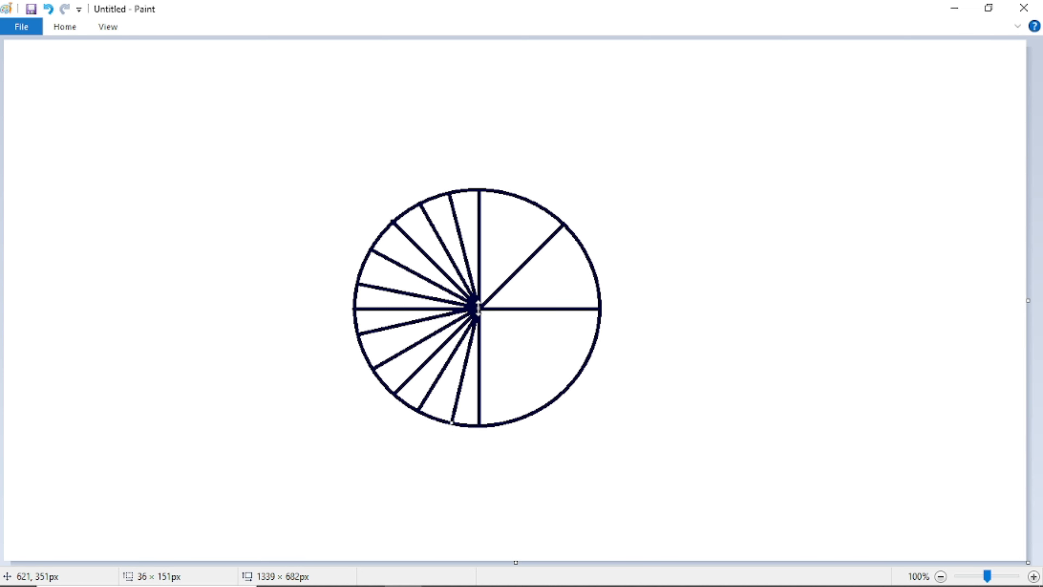
pyautogui.click(502, 335)
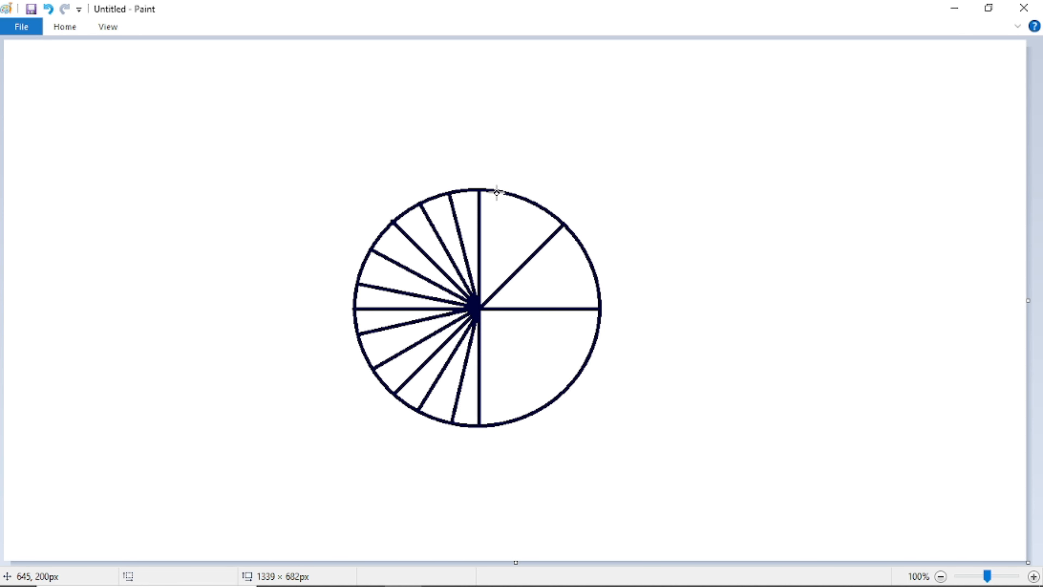
# Draw two spokes from the rim to the centre between the upper vertical line and the upper-right diagonal
pyautogui.moveTo(497, 192)
pyautogui.mouseDown()
pyautogui.moveTo(493, 294)
pyautogui.moveTo(477, 304)
pyautogui.moveTo(498, 196)
pyautogui.moveTo(408, 140)
pyautogui.mouseUp()
pyautogui.click(48, 9)
pyautogui.moveTo(504, 196); pyautogui.dragTo(478, 306)
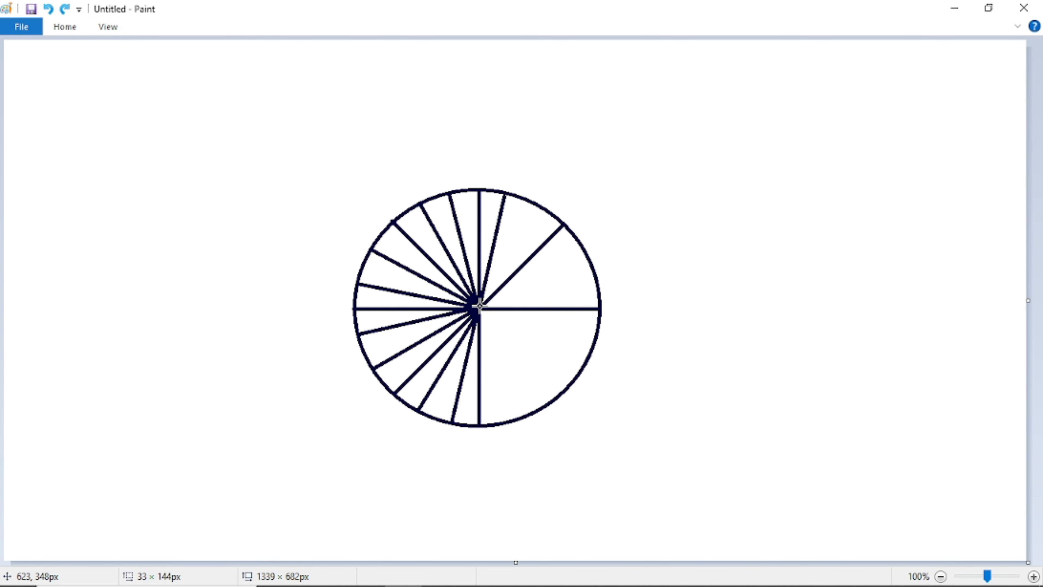
pyautogui.click(526, 185)
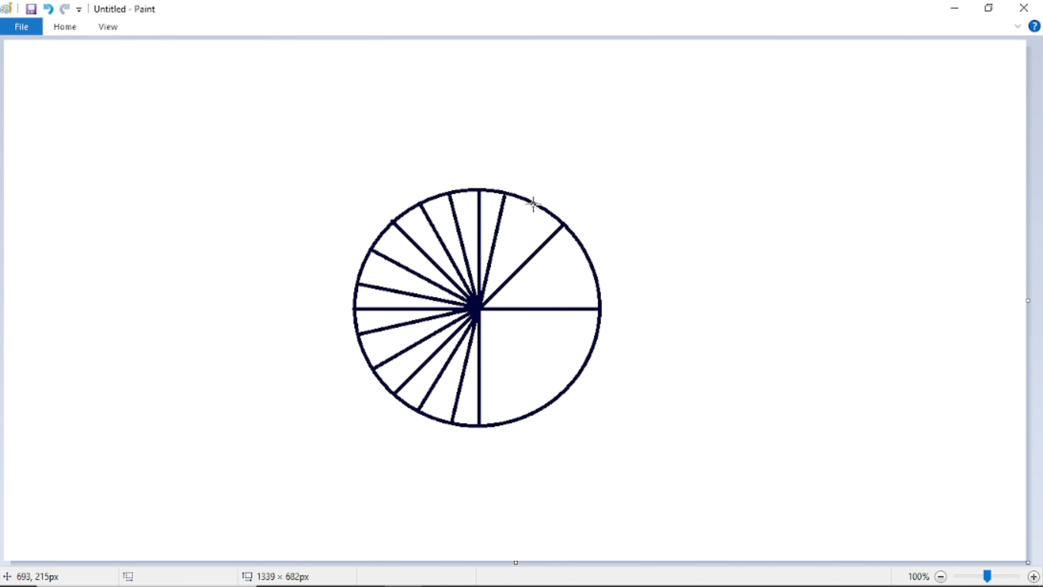
pyautogui.moveTo(533, 204); pyautogui.dragTo(477, 306)
pyautogui.click(577, 245)
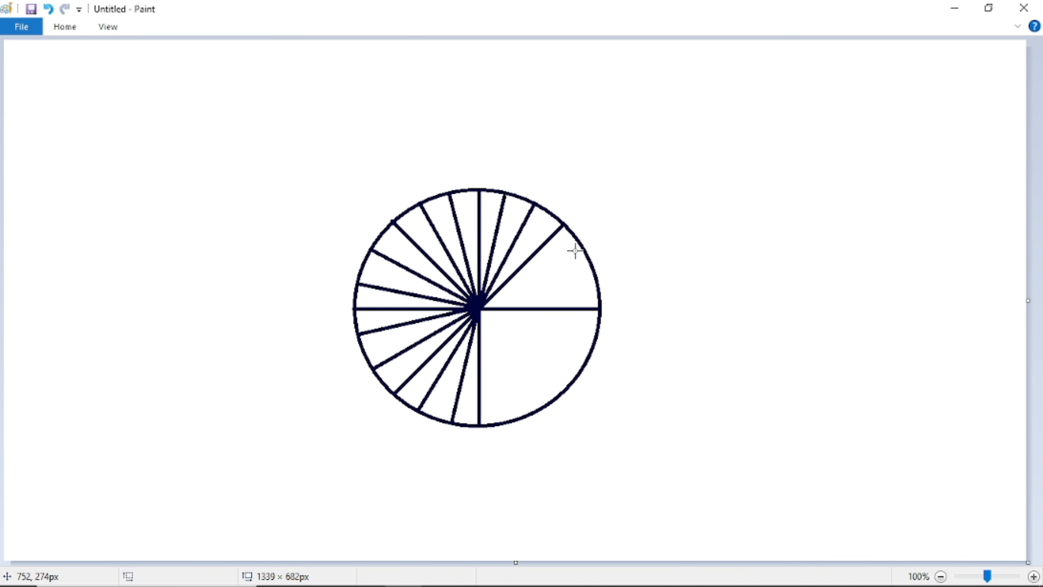
# Draw two spokes from the rim to the centre between the upper-right diagonal and the right horizontal line
pyautogui.moveTo(580, 247); pyautogui.dragTo(480, 307)
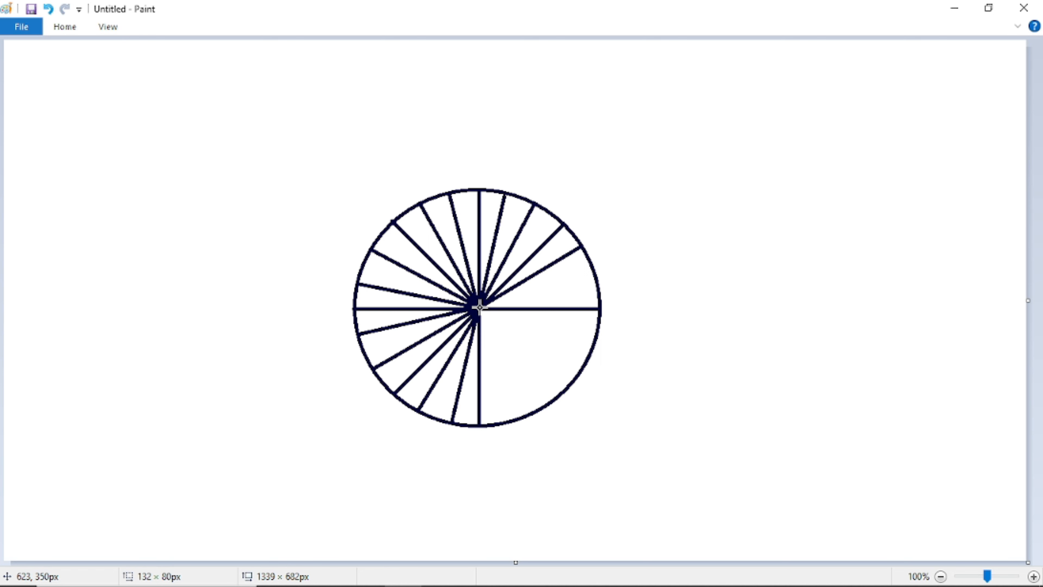
pyautogui.click(558, 292)
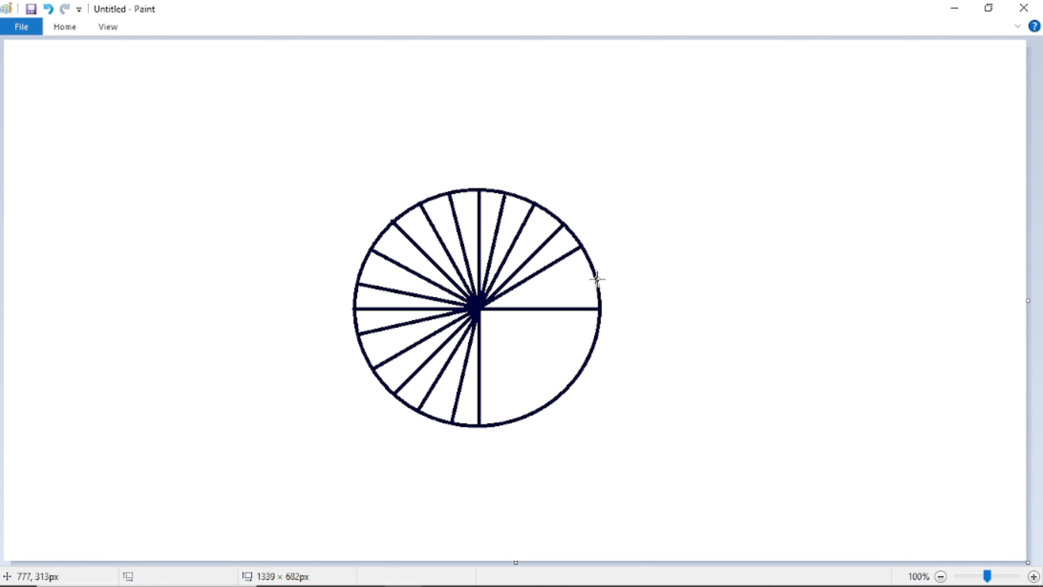
pyautogui.moveTo(595, 279); pyautogui.dragTo(477, 307)
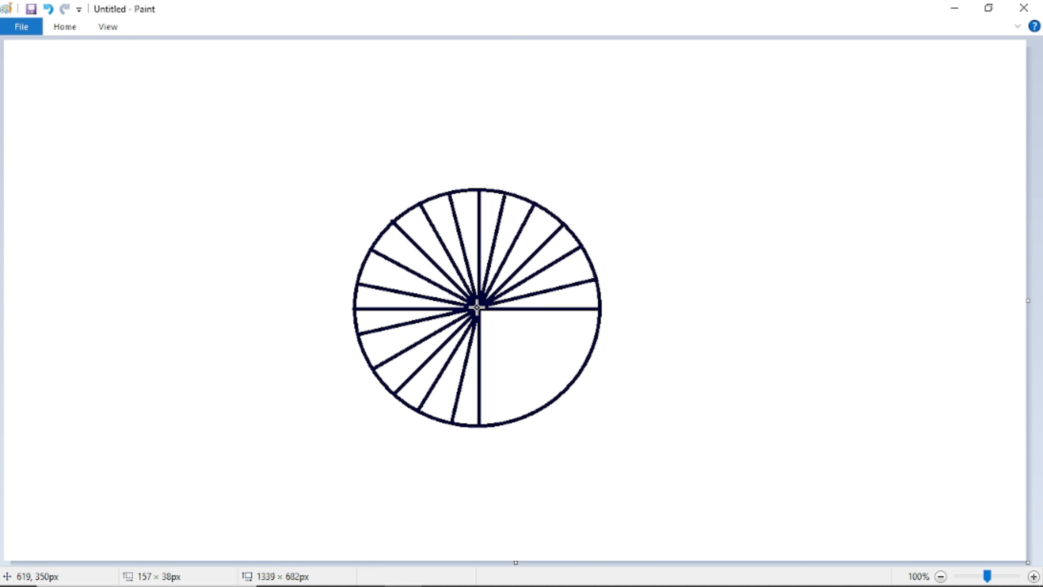
pyautogui.click(535, 351)
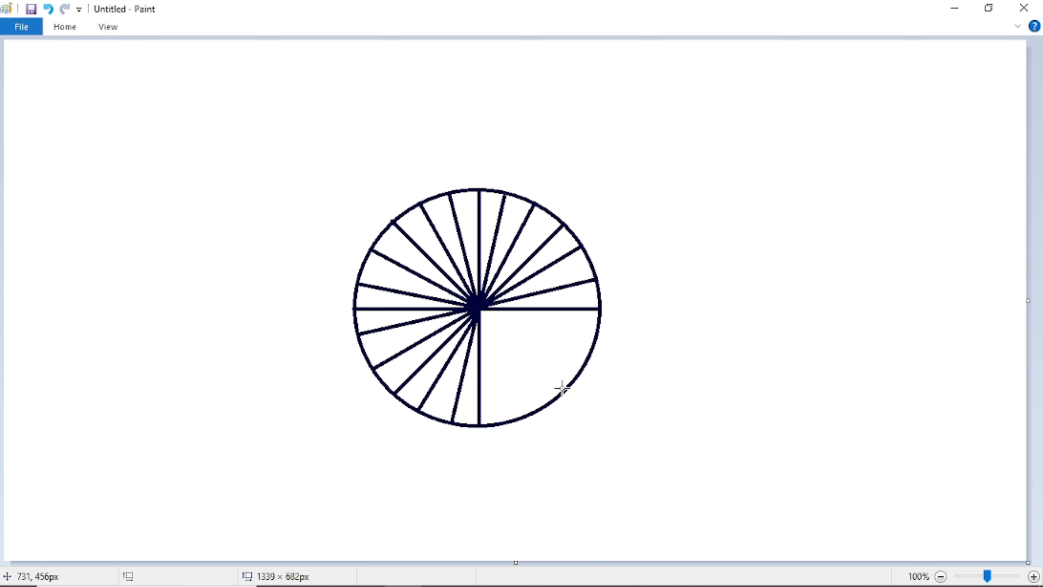
# Draw a diagonal spoke of about 124 × 103 px in the wheel's lower-right quadrant and two spokes between it and the horizontal line
pyautogui.moveTo(569, 385)
pyautogui.mouseDown()
pyautogui.moveTo(475, 308)
pyautogui.moveTo(461, 316)
pyautogui.moveTo(475, 305)
pyautogui.mouseUp()
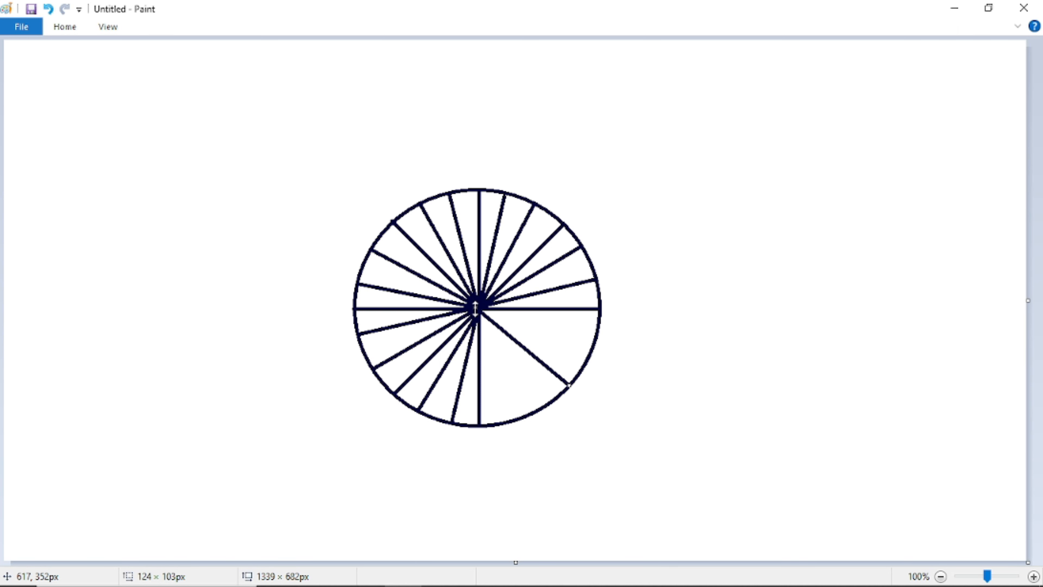
pyautogui.click(583, 344)
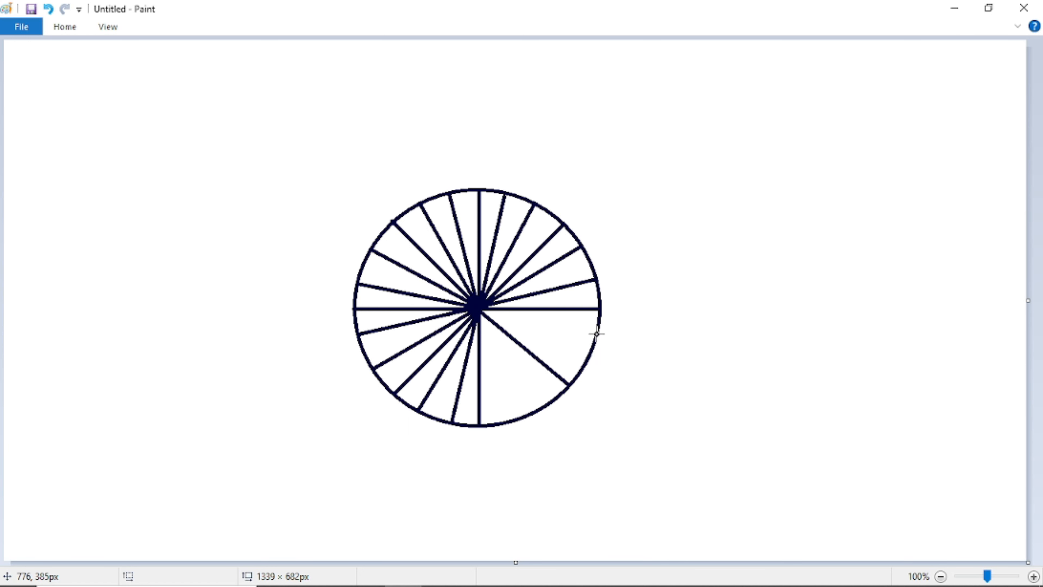
pyautogui.moveTo(596, 336); pyautogui.dragTo(477, 306)
pyautogui.click(567, 363)
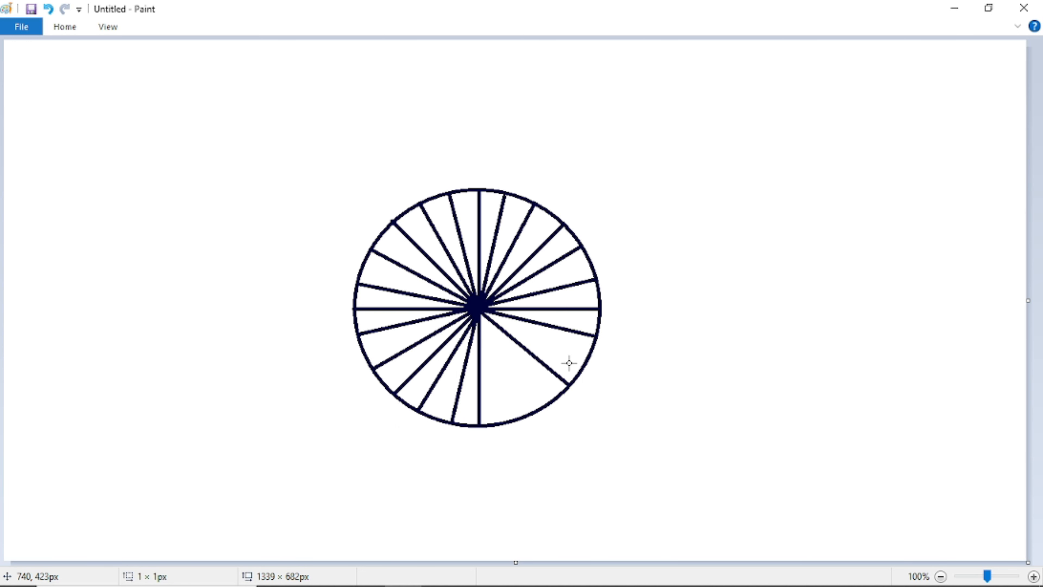
pyautogui.moveTo(586, 364)
pyautogui.mouseDown()
pyautogui.moveTo(499, 331)
pyautogui.moveTo(479, 309)
pyautogui.mouseUp()
pyautogui.click(511, 390)
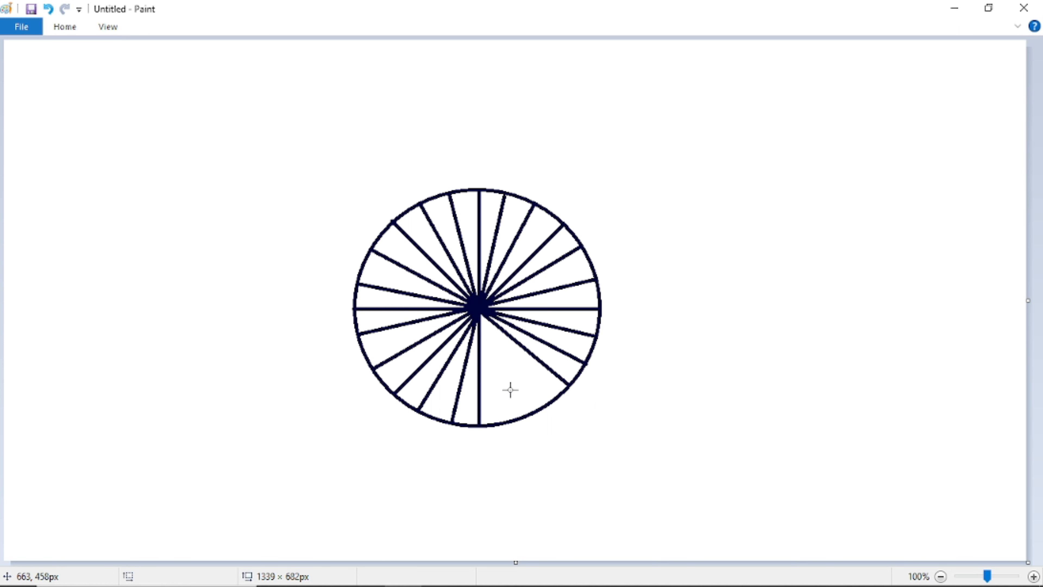
# Draw two spokes from the rim to the centre between the lower-right diagonal and the lower vertical line
pyautogui.moveTo(549, 404); pyautogui.dragTo(480, 313)
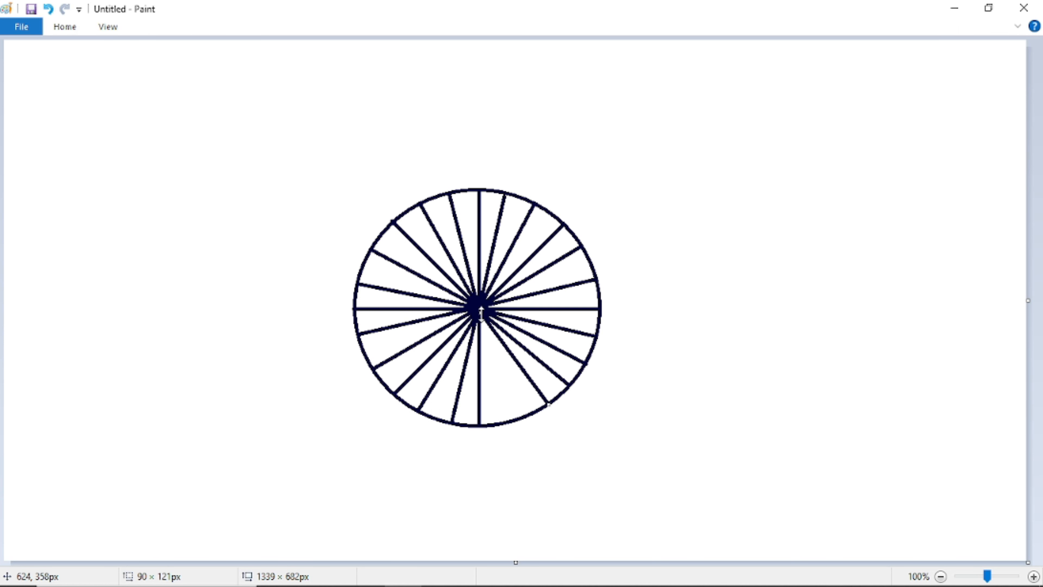
pyautogui.click(519, 383)
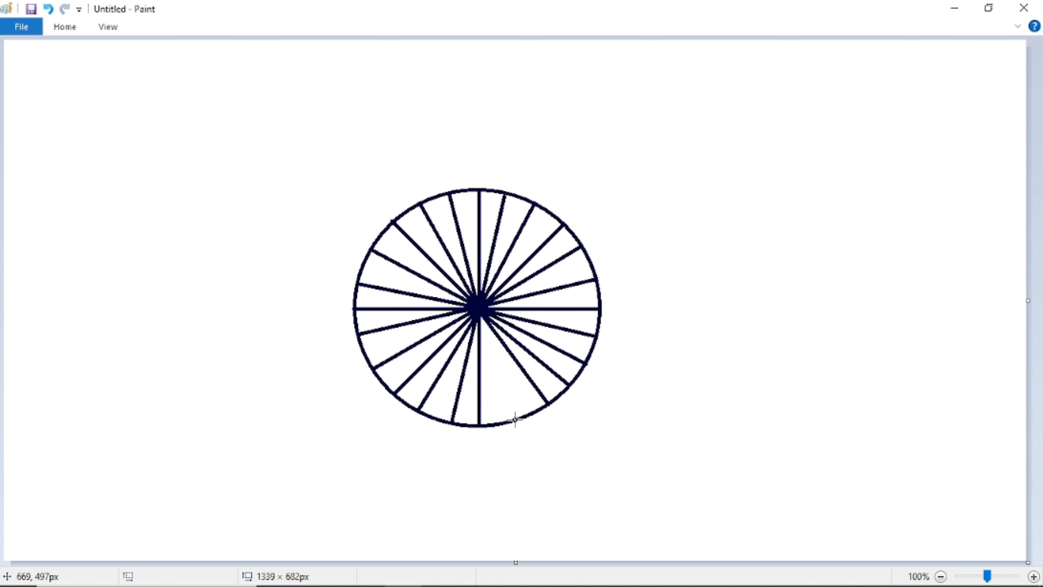
pyautogui.moveTo(516, 419); pyautogui.dragTo(480, 313)
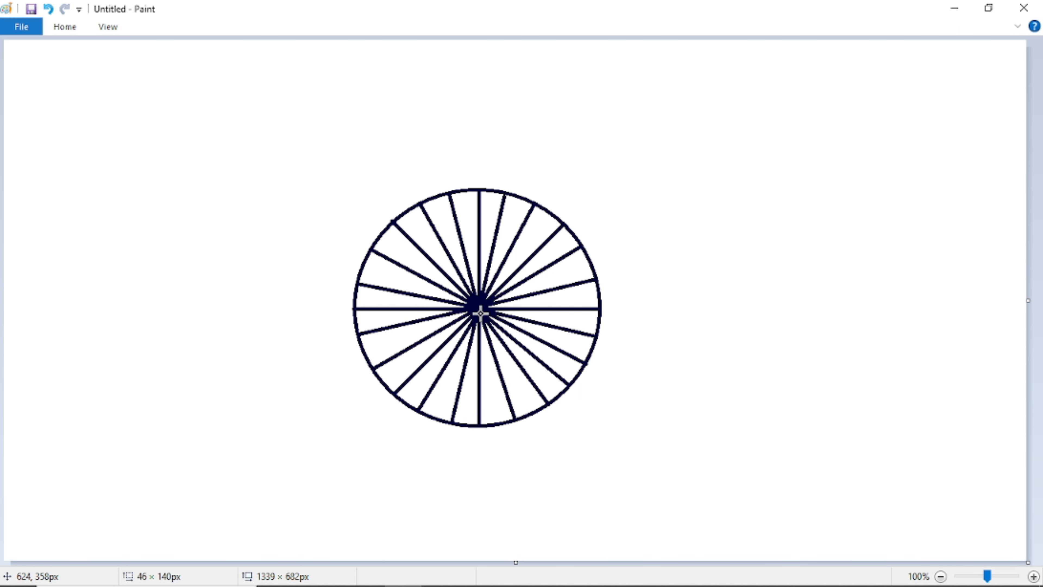
pyautogui.click(652, 406)
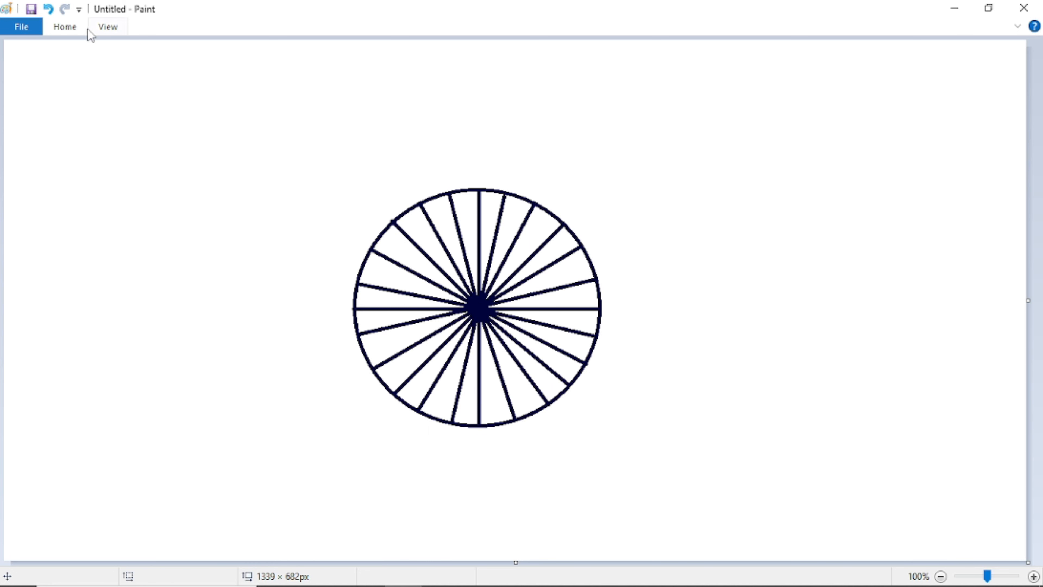
# Switch to the Oval shape for drawing the wheel's hub
pyautogui.click(78, 28)
pyautogui.click(321, 53)
pyautogui.moveTo(461, 295); pyautogui.dragTo(501, 328)
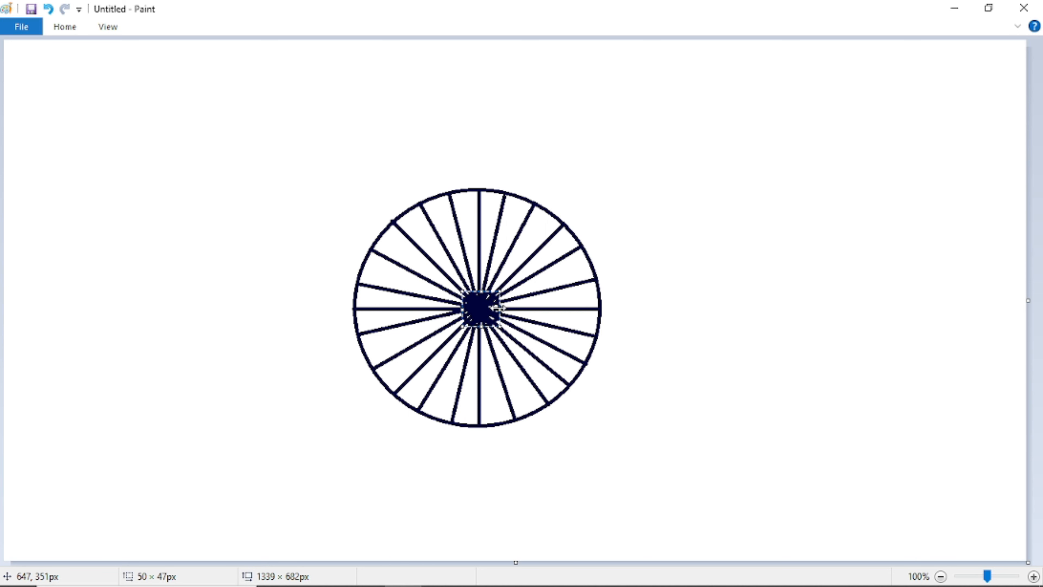
pyautogui.click(612, 350)
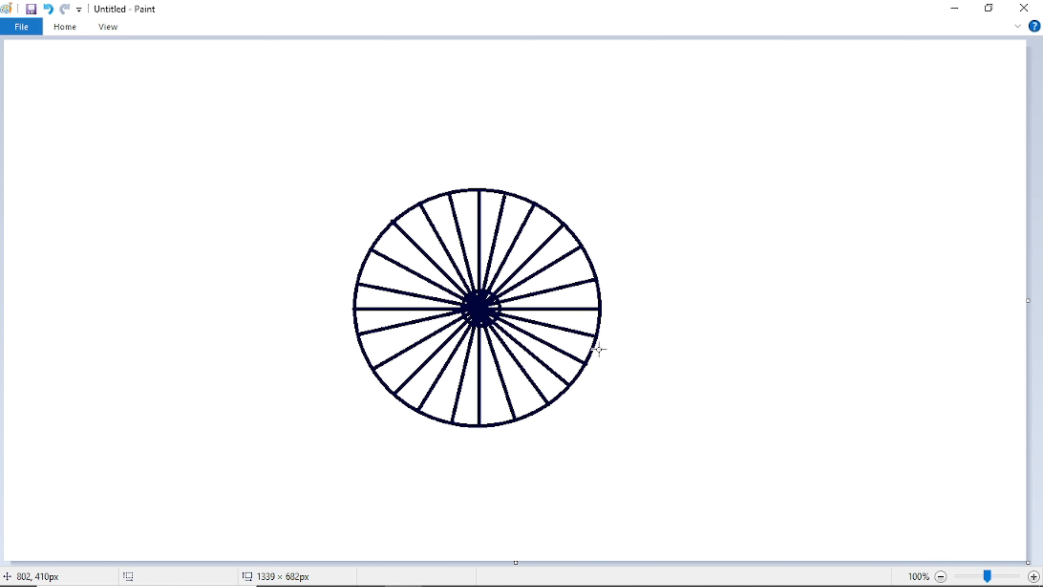
pyautogui.click(48, 9)
# Draw a circle of about 51 × 47 px over the wheel's centre and fill it with solid color
pyautogui.moveTo(460, 291); pyautogui.dragTo(498, 325)
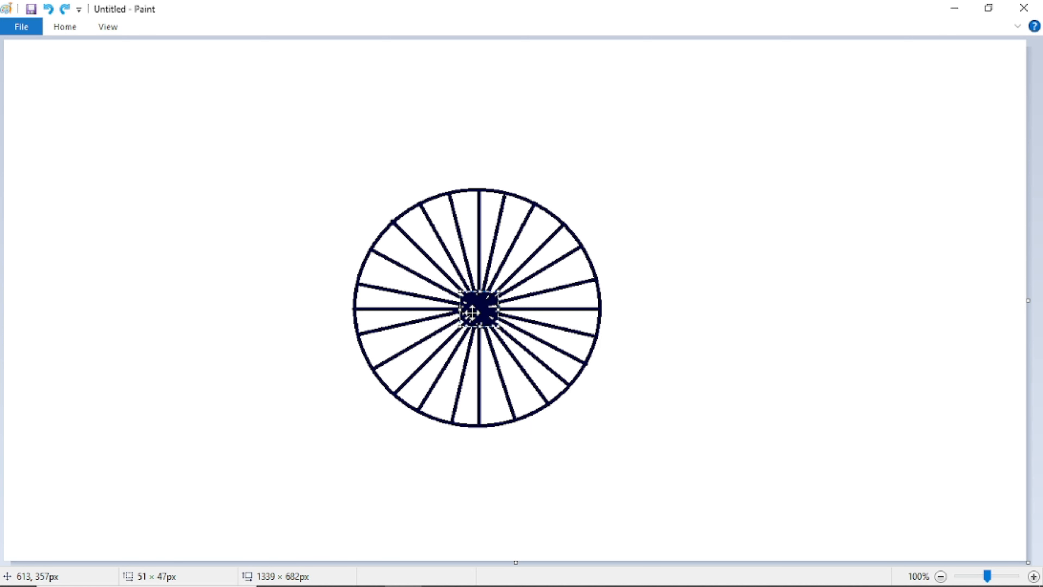
pyautogui.click(73, 29)
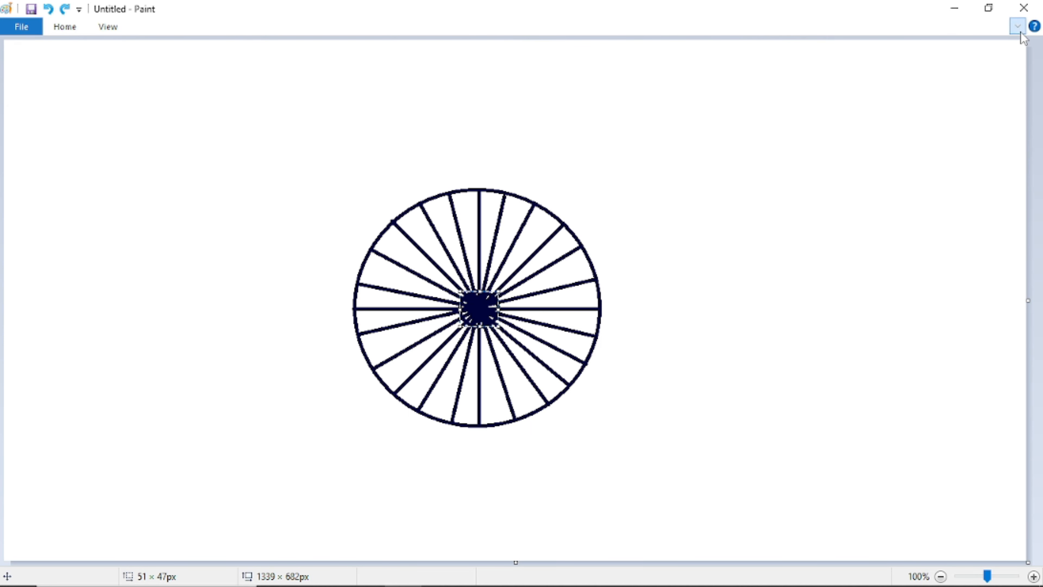
pyautogui.click(1018, 28)
pyautogui.click(439, 64)
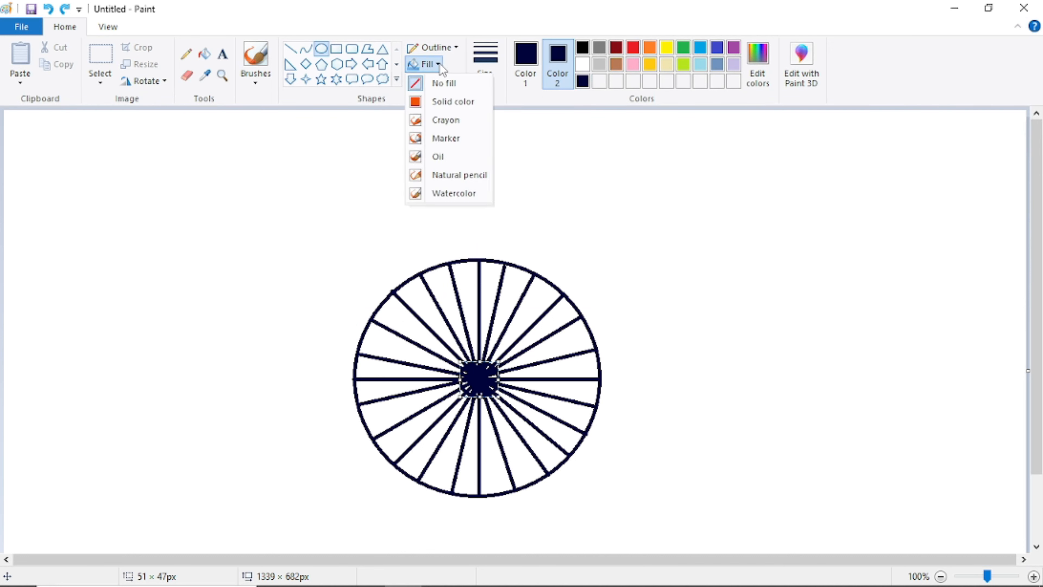
pyautogui.click(446, 104)
pyautogui.click(546, 148)
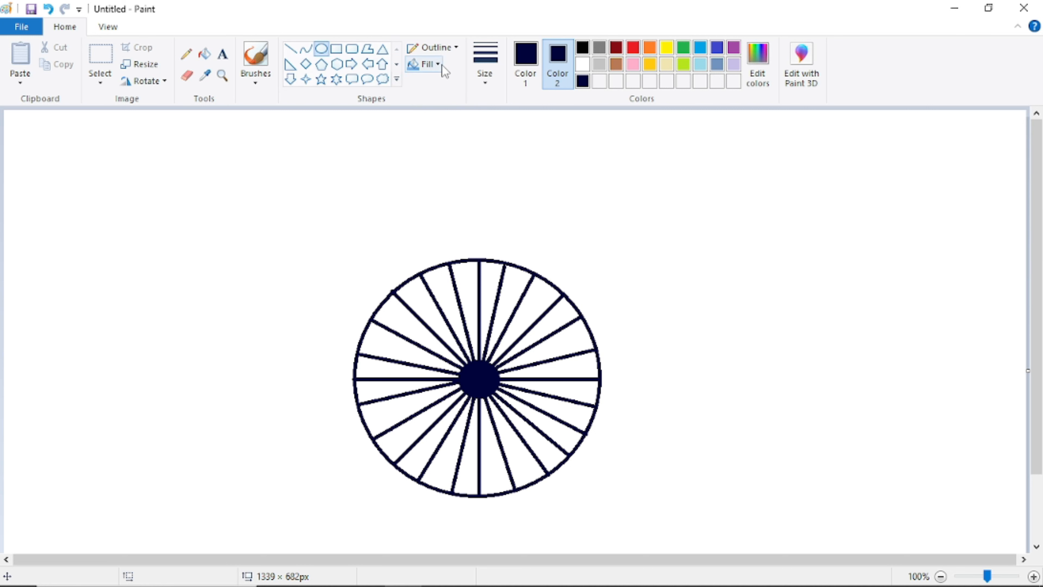
# Set the oval shape to no fill and the thinnest line width
pyautogui.click(427, 64)
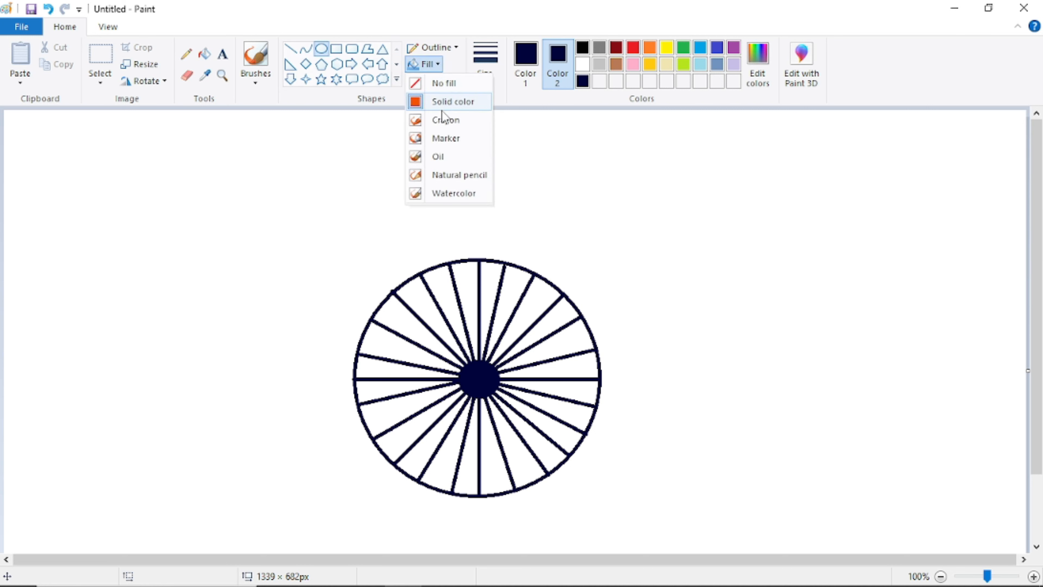
pyautogui.click(441, 84)
pyautogui.click(485, 68)
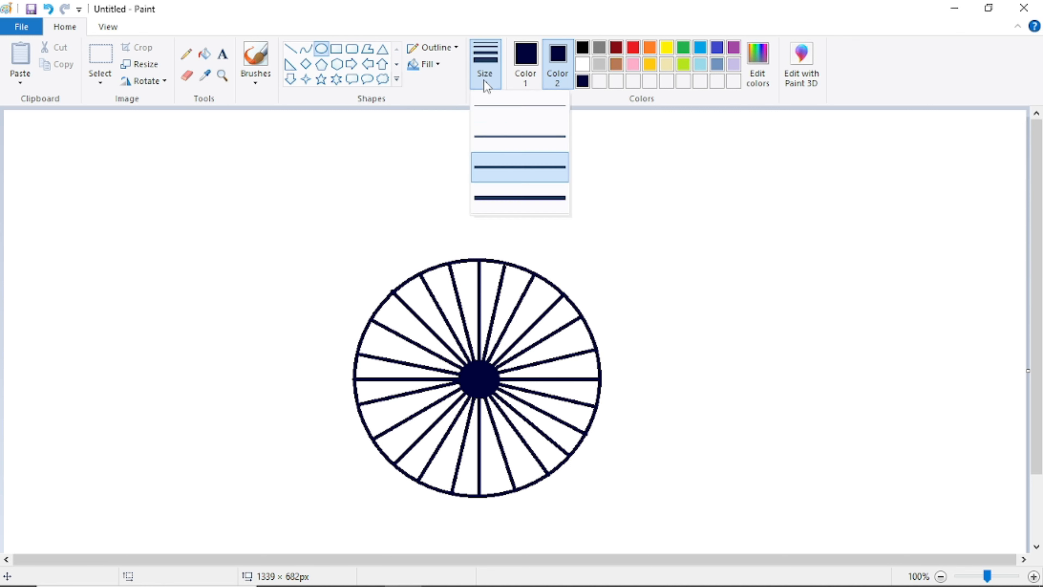
pyautogui.click(496, 108)
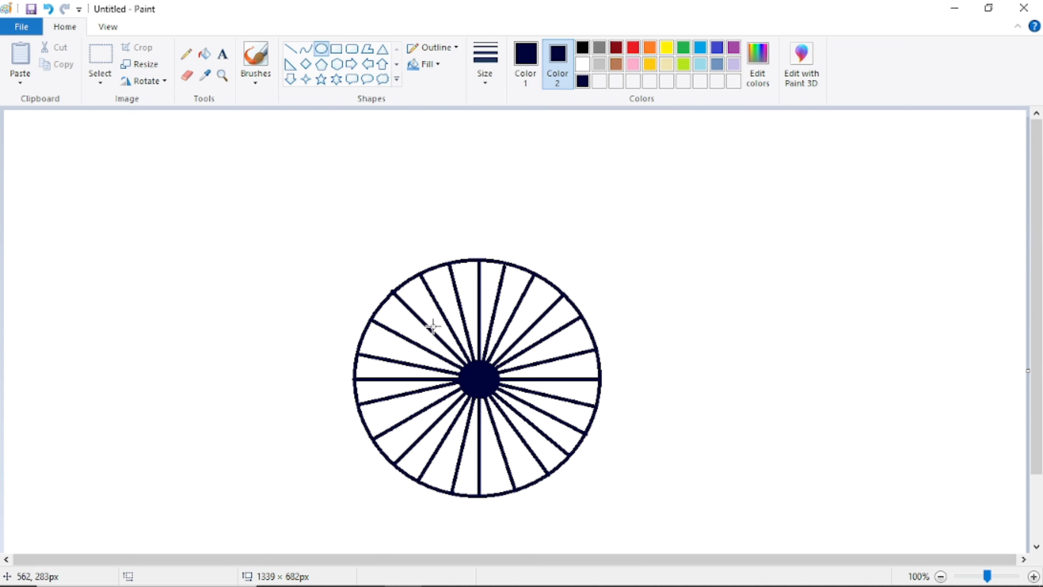
# Draw an unfilled guide circle of about 160 × 162 px centred around the wheel's solid hub
pyautogui.moveTo(428, 325); pyautogui.dragTo(542, 443)
pyautogui.moveTo(485, 393); pyautogui.dragTo(417, 377)
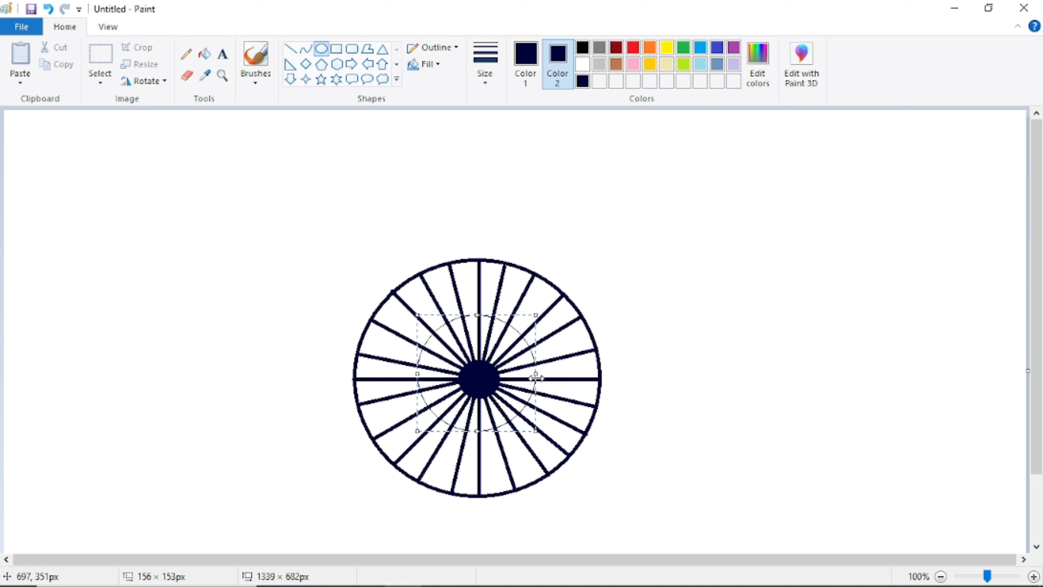
pyautogui.moveTo(536, 373); pyautogui.dragTo(539, 373)
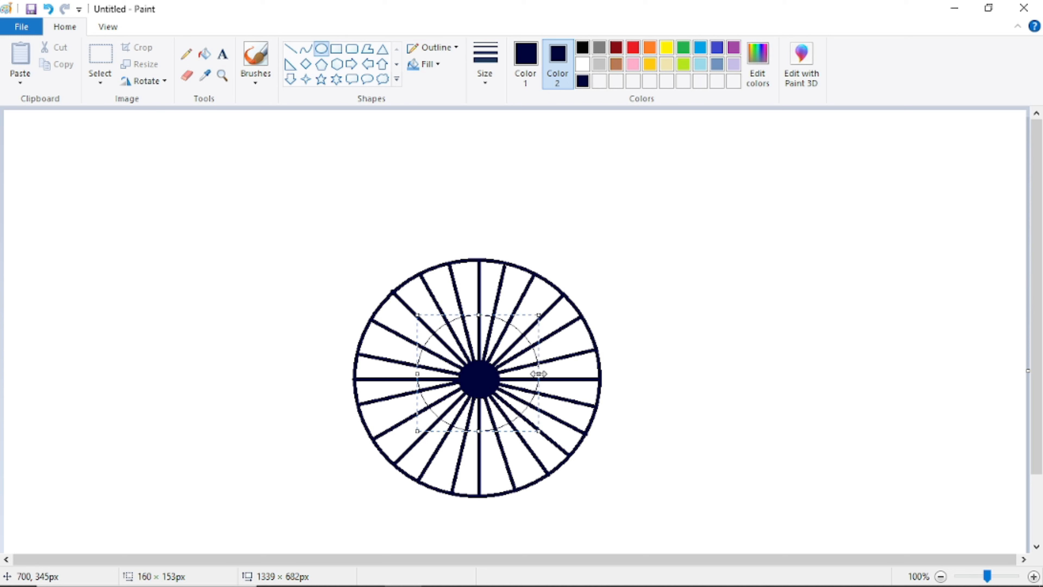
pyautogui.moveTo(480, 431); pyautogui.dragTo(479, 438)
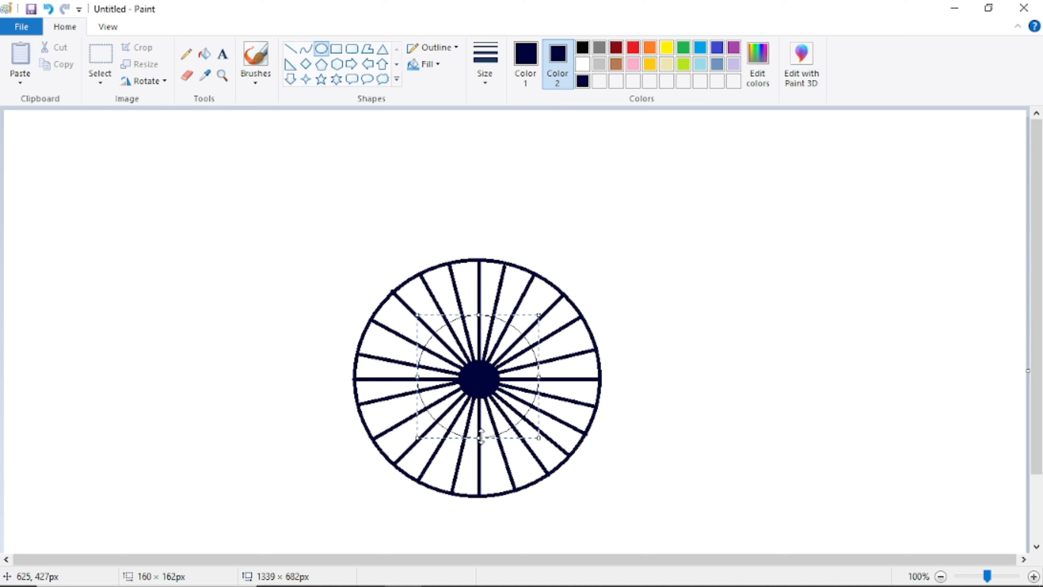
pyautogui.click(712, 372)
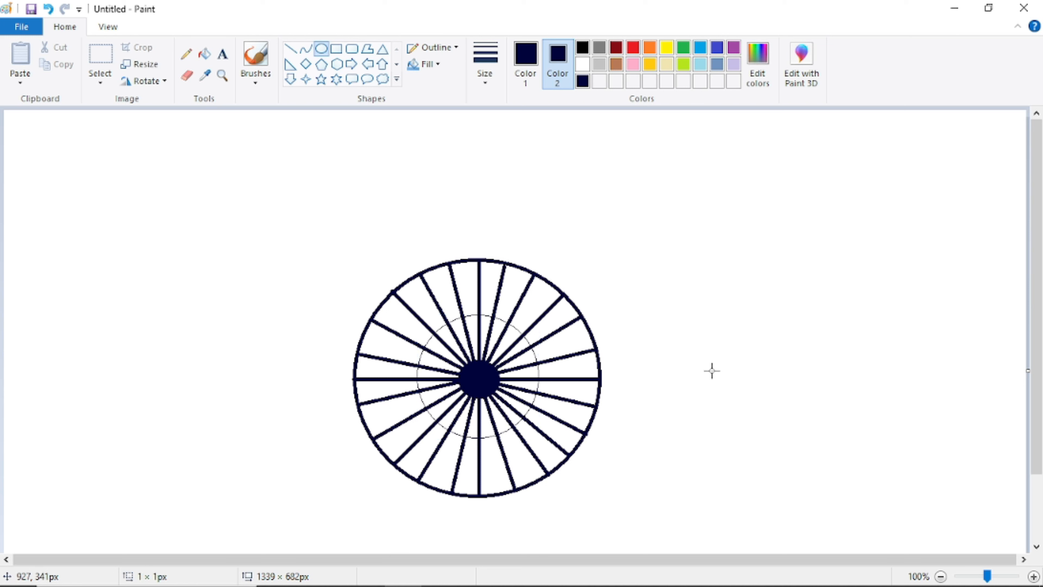
# With the second-thinnest Line, draw a slanted line of about 30 × 73 px from the second spoke left of the top vertical to the guide circle
pyautogui.click(487, 90)
pyautogui.click(490, 150)
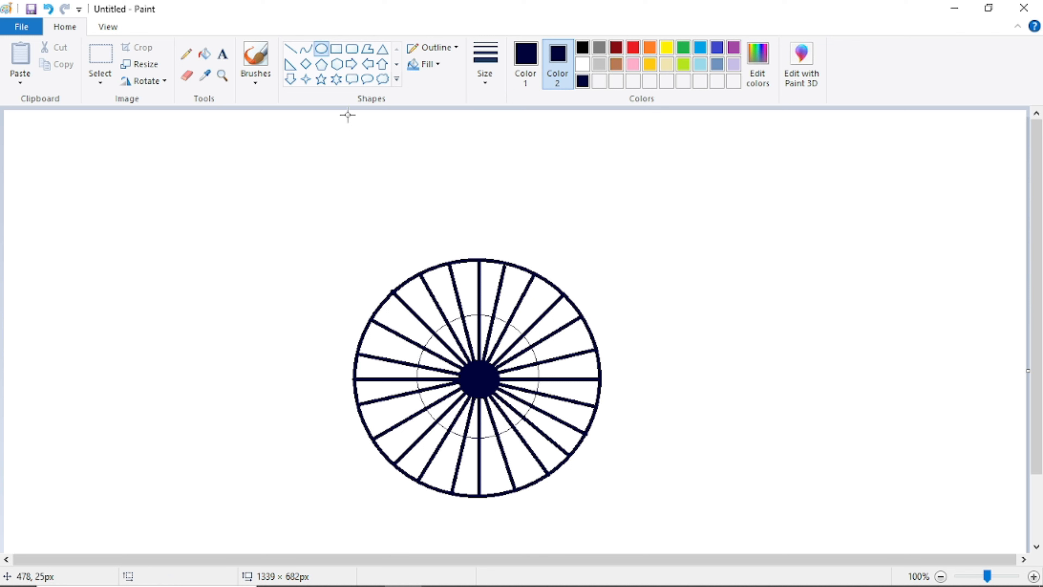
pyautogui.click(290, 48)
pyautogui.moveTo(420, 274); pyautogui.dragTo(441, 327)
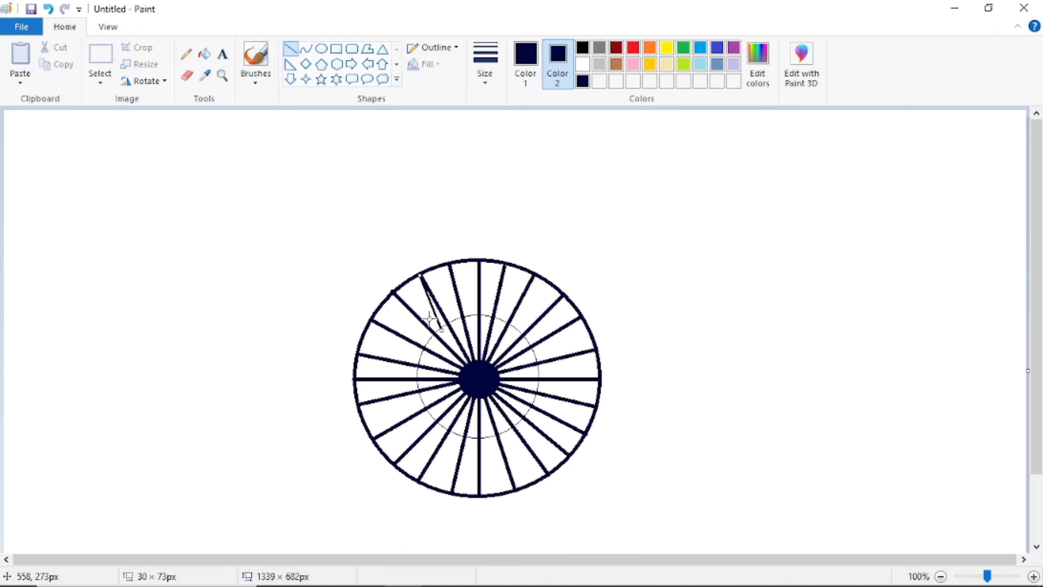
pyautogui.click(419, 319)
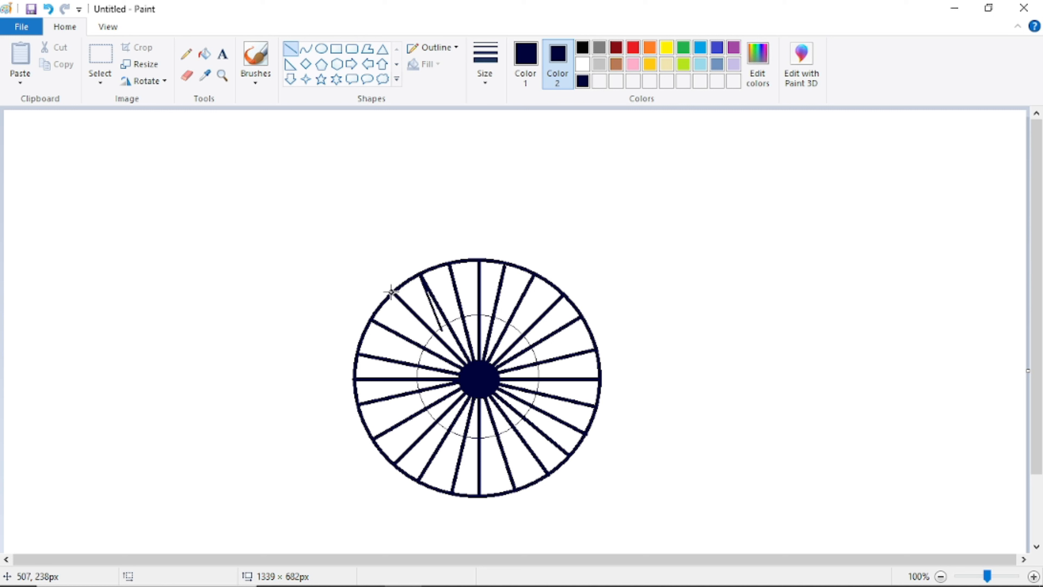
# Draw slanted lines from the rim ends of the upper-left diagonal and the two spokes below it to the guide circle, on their counterclockwise sides
pyautogui.moveTo(391, 292); pyautogui.dragTo(426, 339)
pyautogui.click(370, 321)
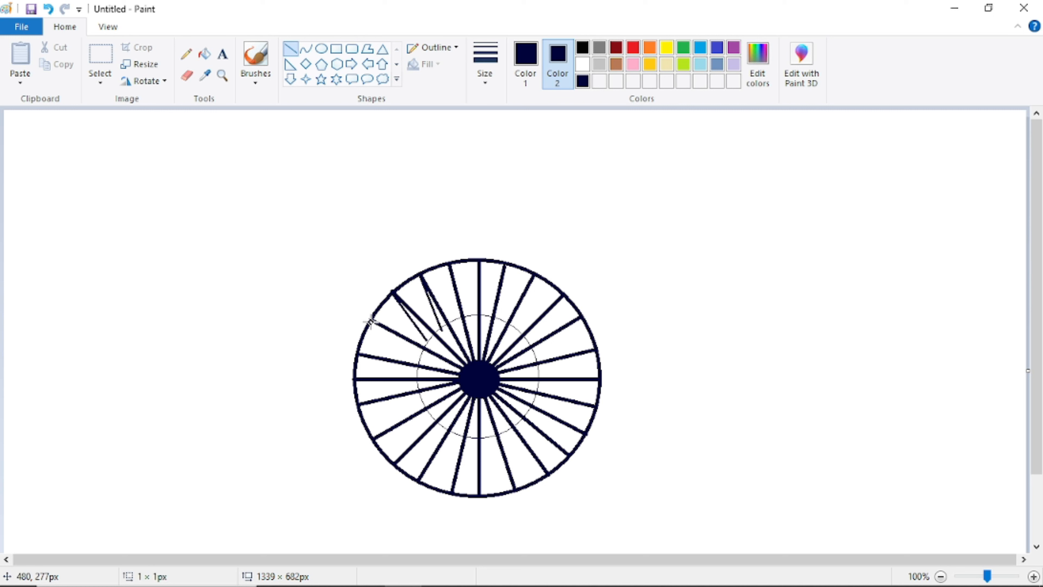
pyautogui.moveTo(370, 321); pyautogui.dragTo(417, 370)
pyautogui.click(359, 354)
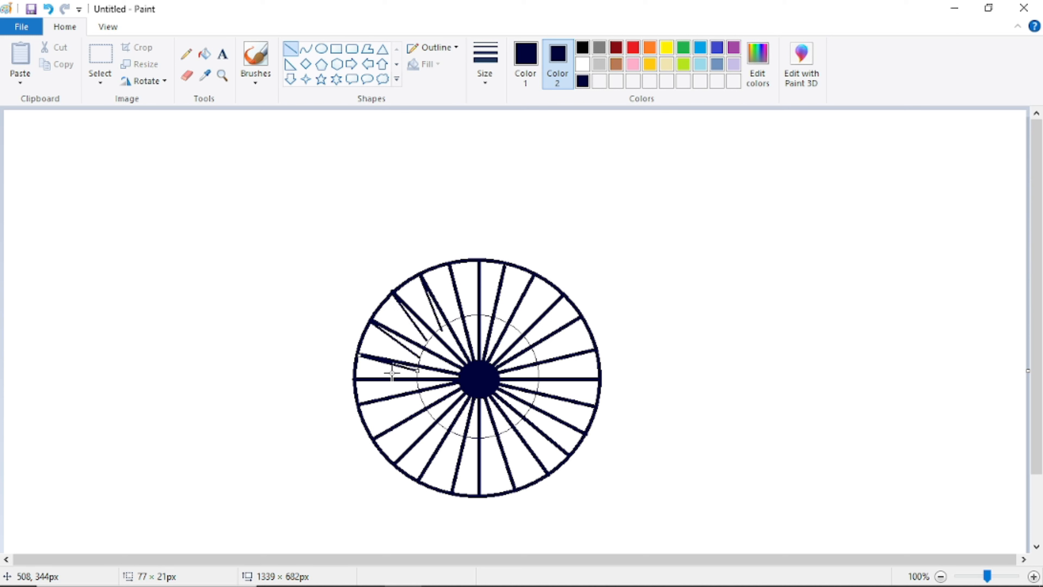
pyautogui.click(356, 387)
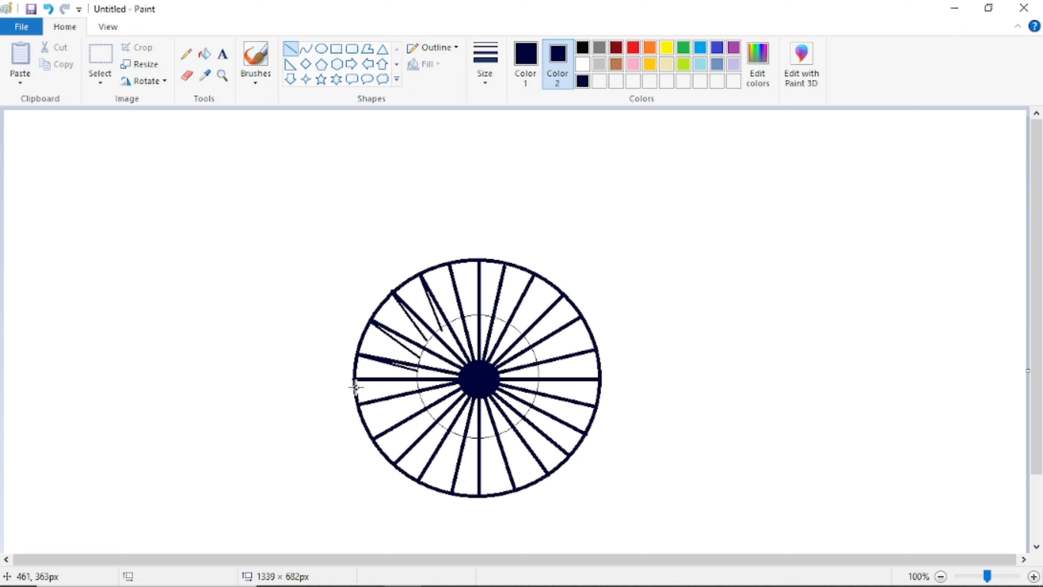
# Draw slanted lines to the guide circle from the rim ends of the left horizontal spoke and the two spokes below it
pyautogui.moveTo(355, 380); pyautogui.dragTo(418, 383)
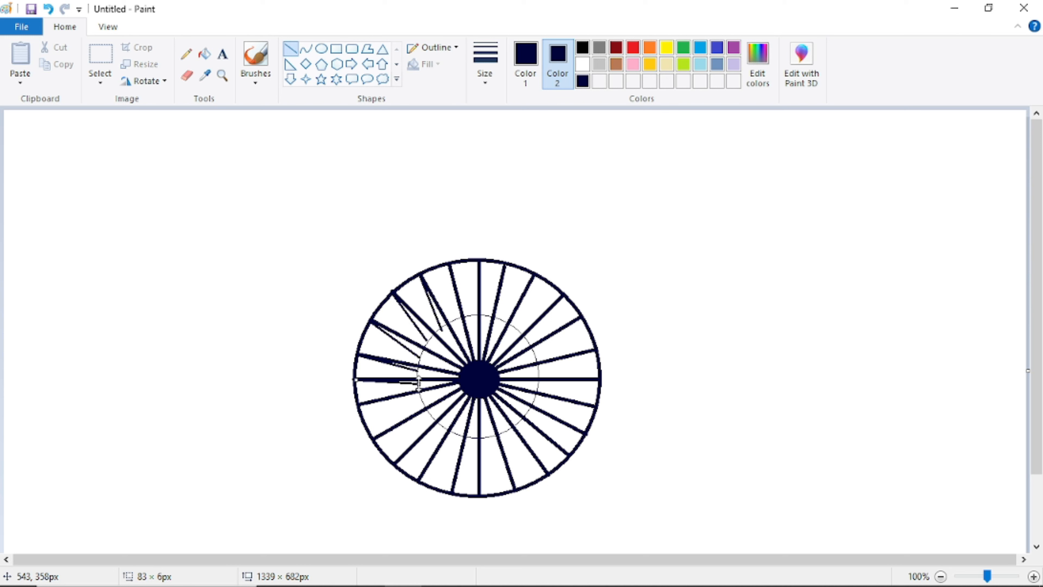
pyautogui.click(360, 406)
pyautogui.moveTo(358, 406); pyautogui.dragTo(421, 399)
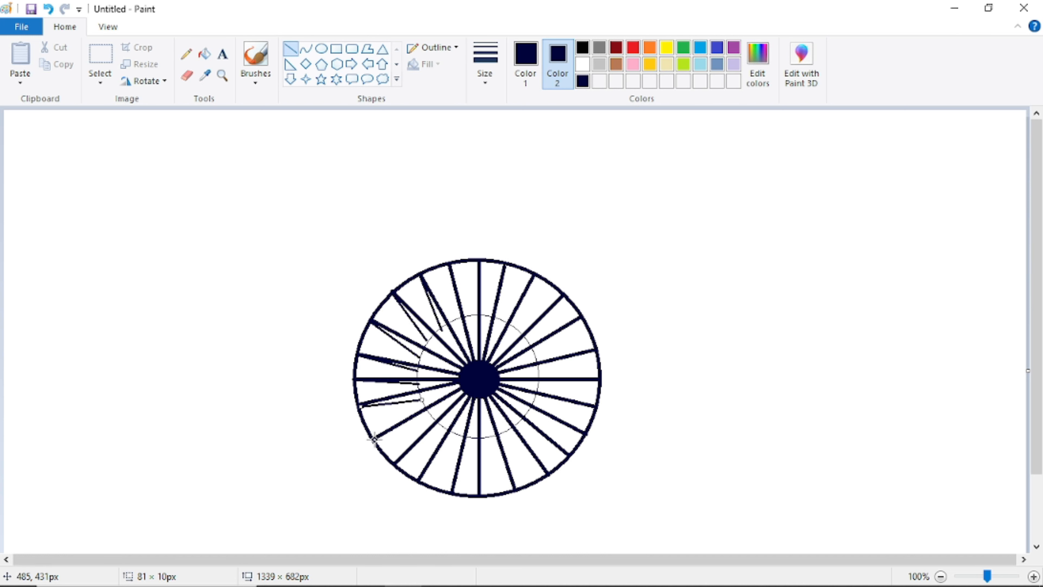
pyautogui.click(374, 440)
pyautogui.moveTo(374, 440); pyautogui.dragTo(429, 416)
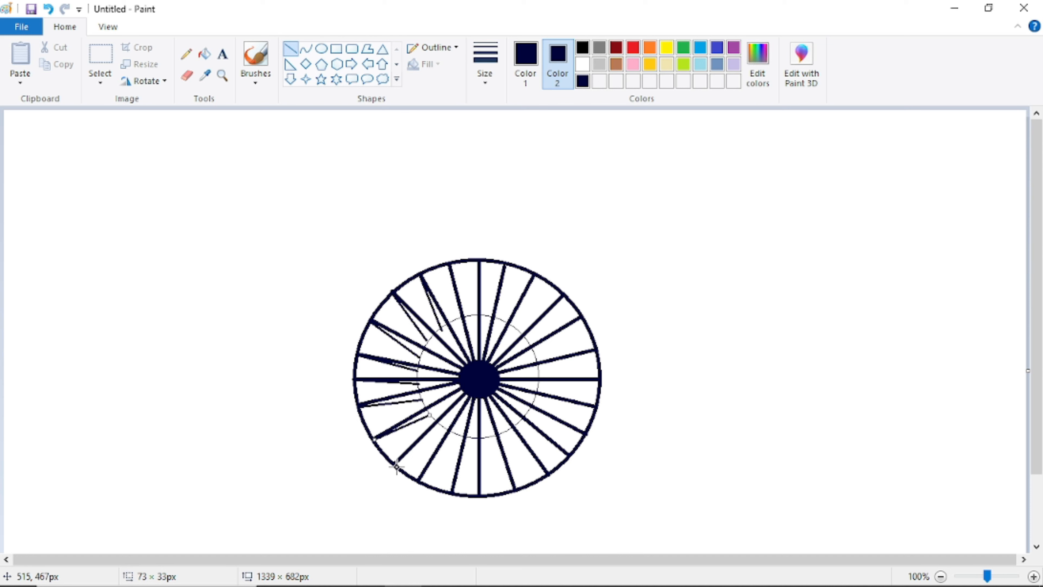
# Draw slanted lines to the guide circle from the rim ends of the lower-left diagonal and the two spokes between it and the bottom vertical
pyautogui.moveTo(396, 464); pyautogui.dragTo(442, 427)
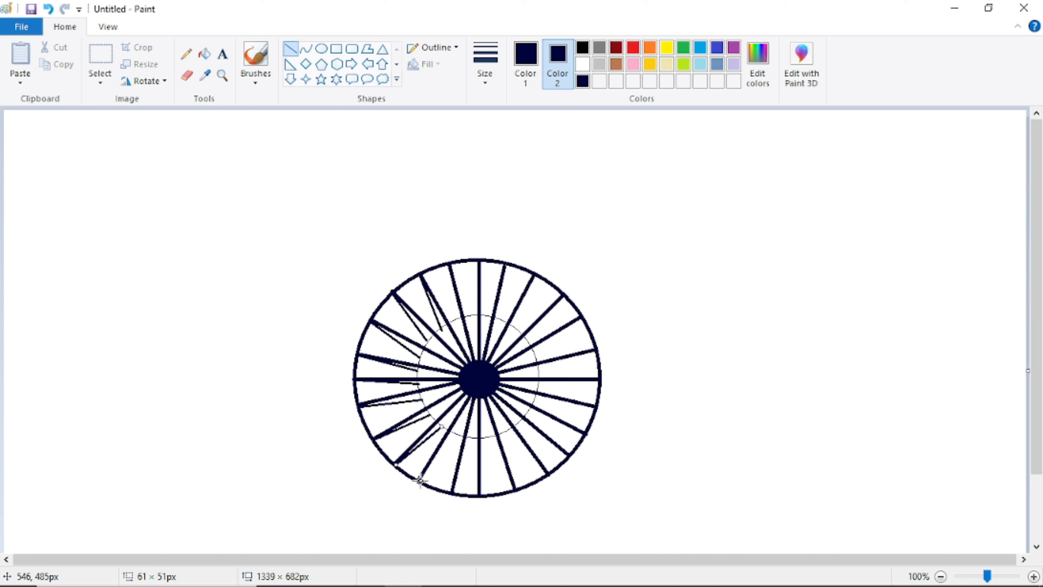
pyautogui.moveTo(421, 478); pyautogui.dragTo(448, 447)
pyautogui.moveTo(456, 436); pyautogui.dragTo(456, 434)
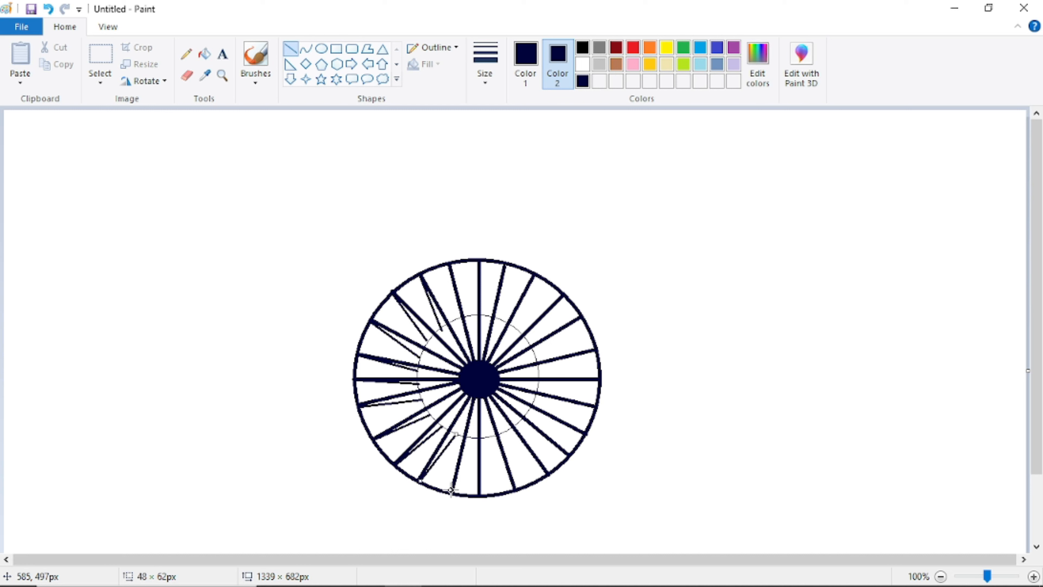
pyautogui.moveTo(453, 492); pyautogui.dragTo(471, 439)
pyautogui.click(485, 500)
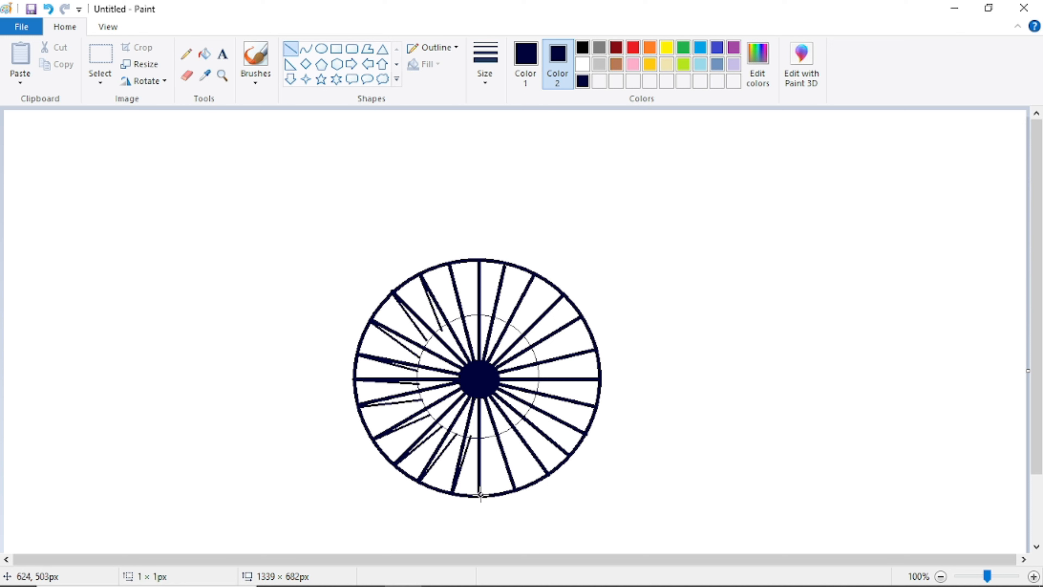
# Draw slanted lines to the guide circle from the rim ends of the bottom vertical spoke and the two spokes to its right
pyautogui.moveTo(480, 494); pyautogui.dragTo(488, 436)
pyautogui.moveTo(517, 488); pyautogui.dragTo(505, 429)
pyautogui.click(573, 487)
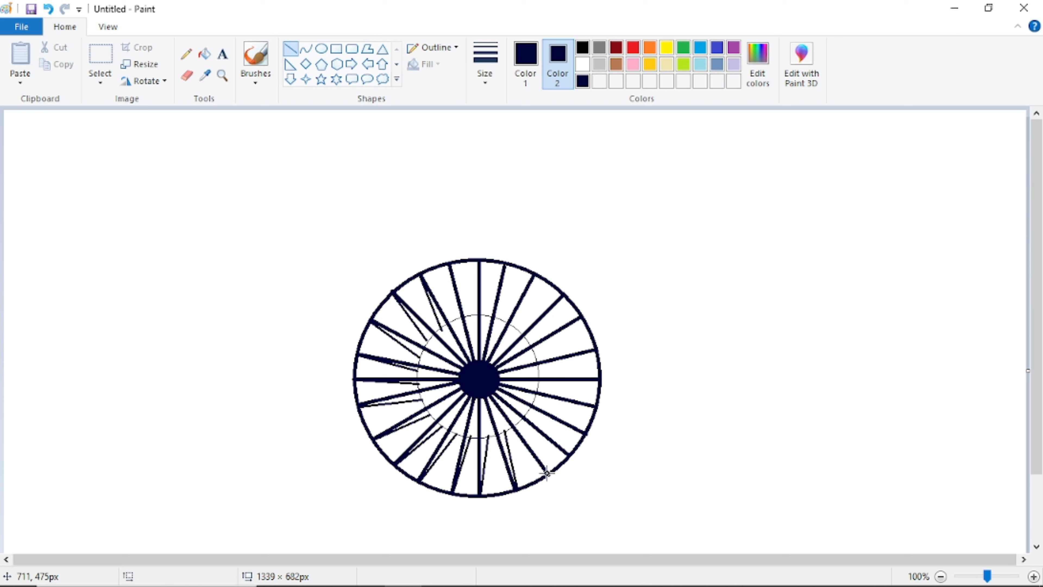
pyautogui.moveTo(549, 472); pyautogui.dragTo(517, 426)
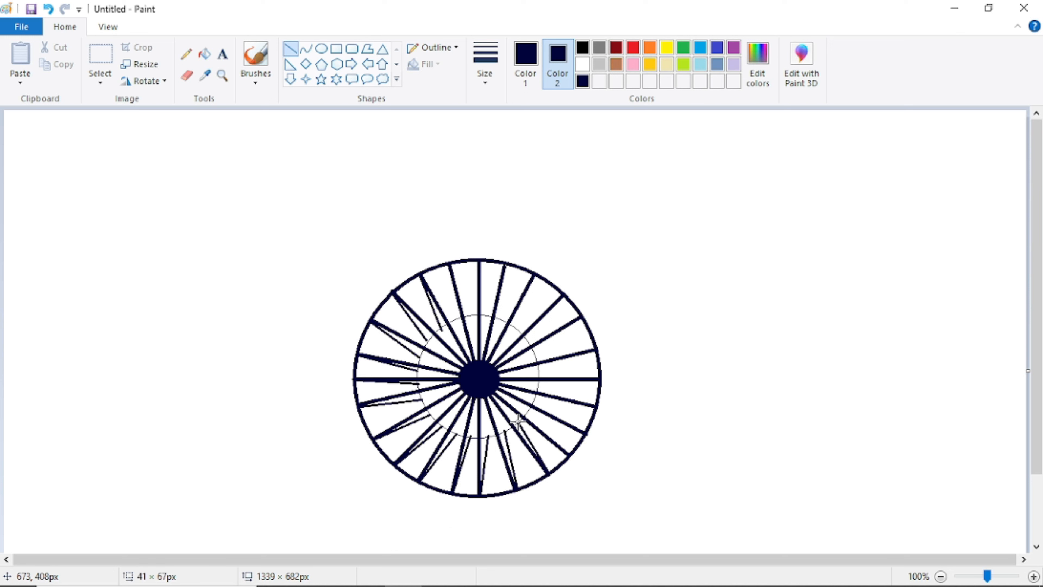
pyautogui.click(629, 443)
# Draw slanted lines to the guide circle from the rim ends of the lower-right diagonal and the two spokes between it and the right horizontal
pyautogui.moveTo(569, 454); pyautogui.dragTo(529, 415)
pyautogui.click(625, 439)
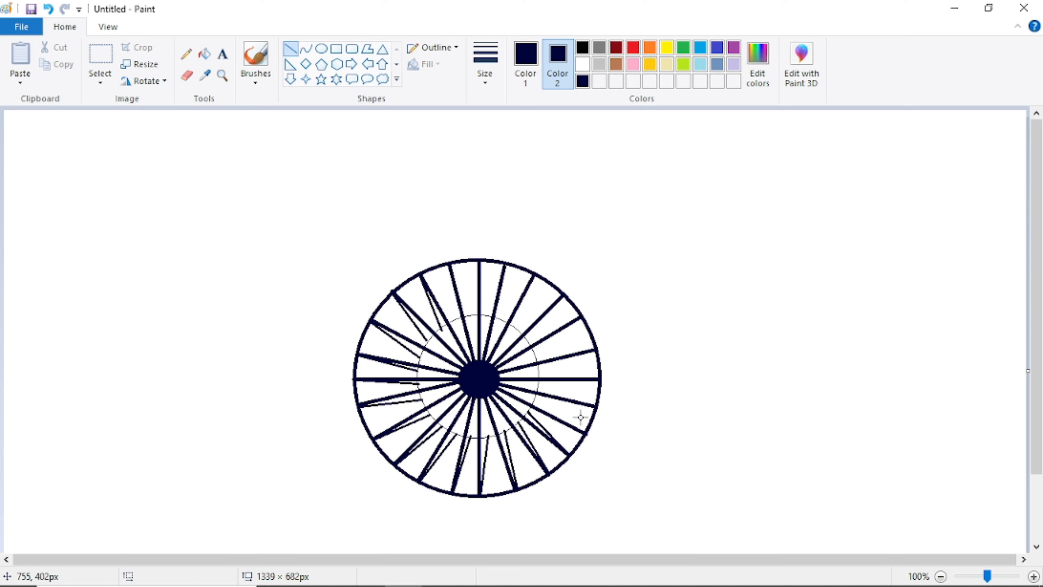
pyautogui.moveTo(585, 431); pyautogui.dragTo(536, 401)
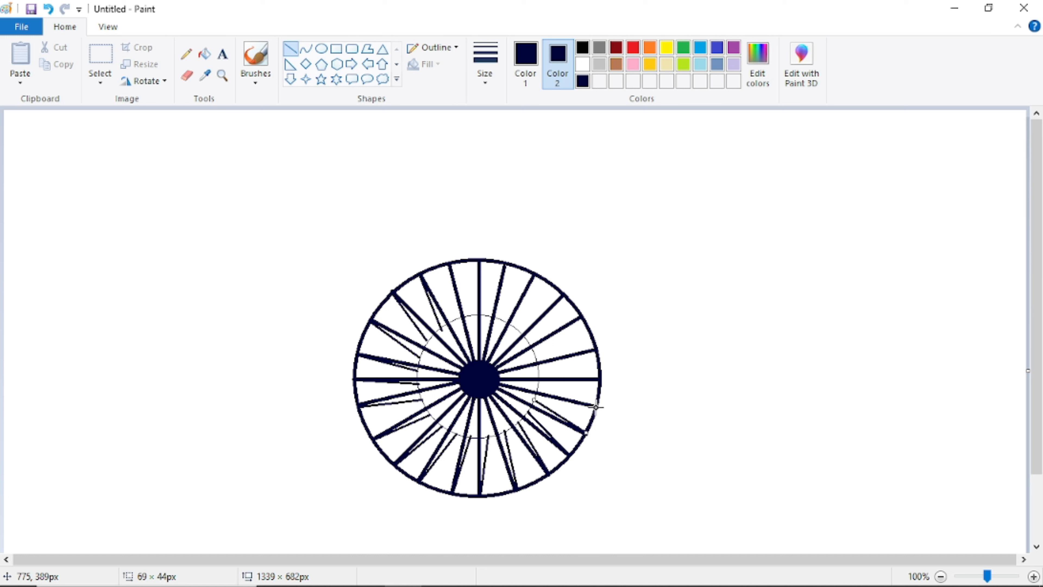
pyautogui.moveTo(595, 406); pyautogui.dragTo(537, 386)
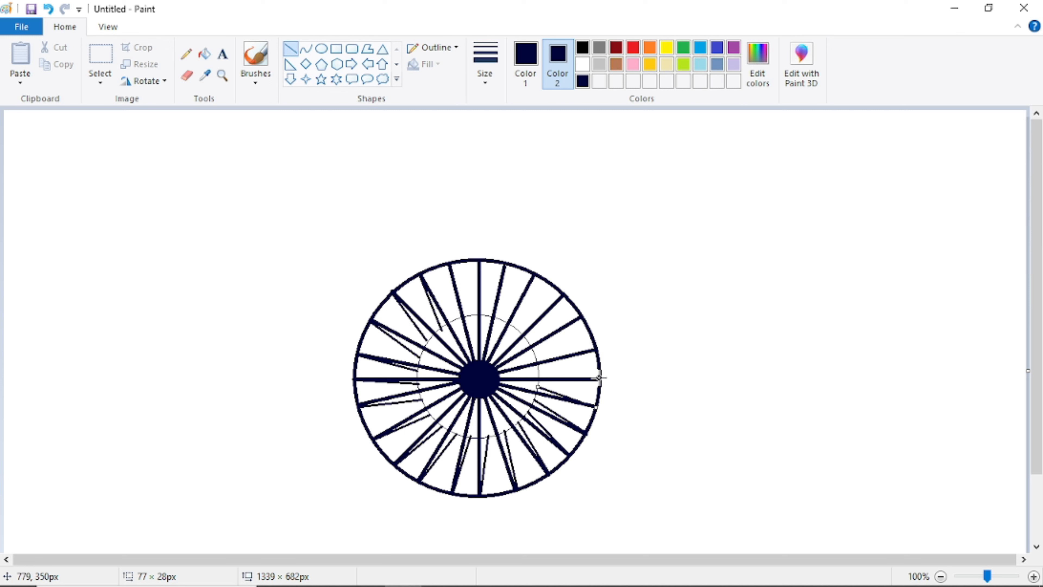
# Draw slanted lines to the guide circle from the rim ends of the right horizontal spoke and the three spokes above it
pyautogui.moveTo(598, 377); pyautogui.dragTo(539, 371)
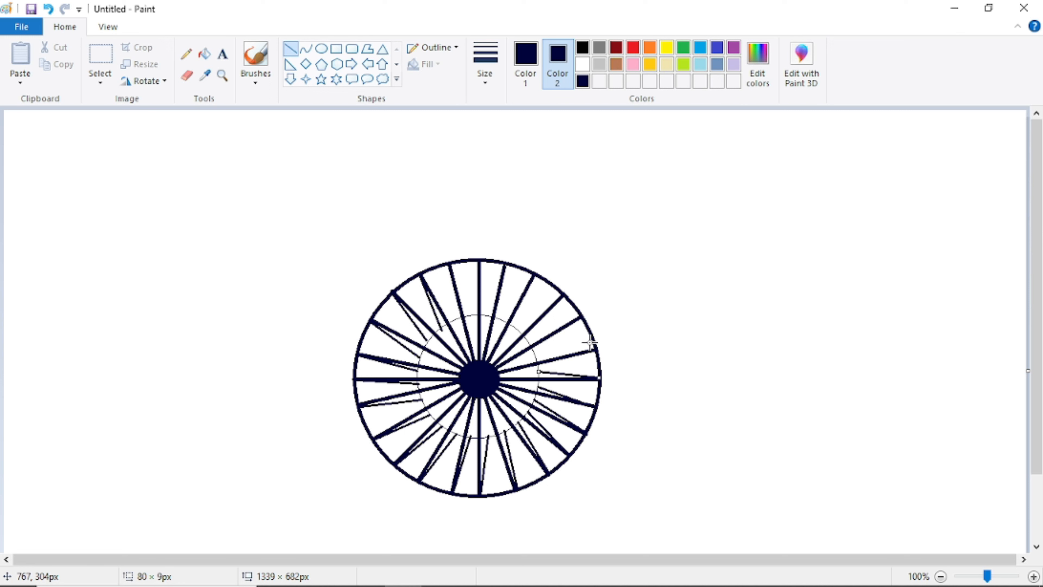
pyautogui.moveTo(594, 348); pyautogui.dragTo(535, 355)
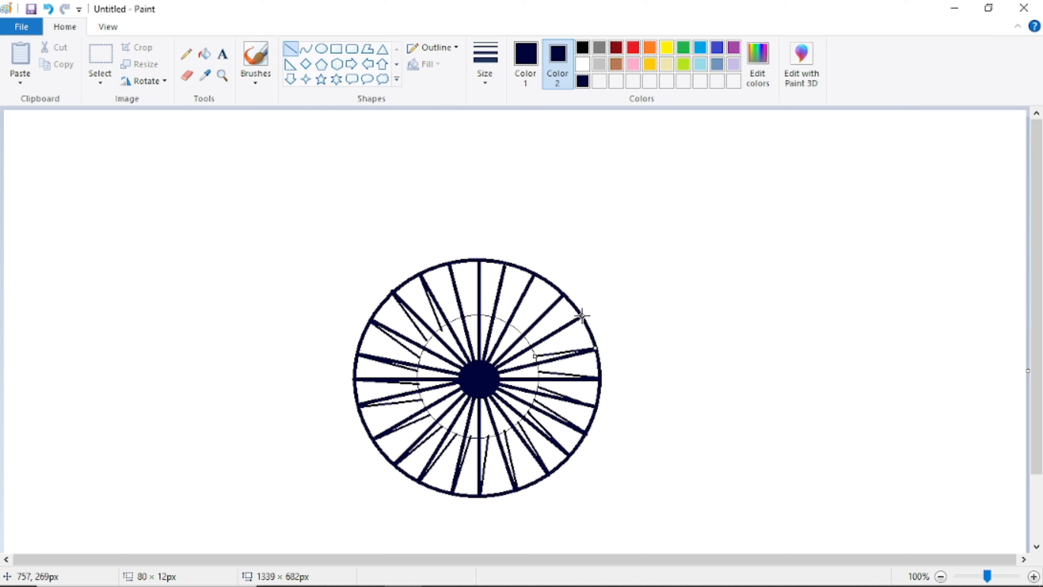
pyautogui.moveTo(579, 316); pyautogui.dragTo(528, 340)
pyautogui.moveTo(561, 294); pyautogui.dragTo(516, 329)
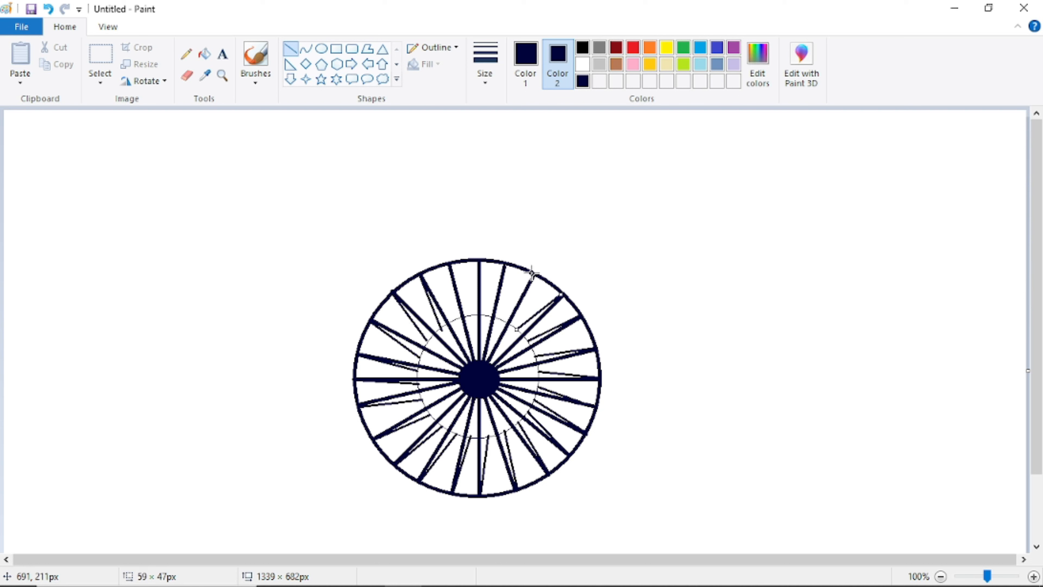
# Draw slanted lines to the guide circle from the top vertical spoke, the two spokes to its right and the one to its left
pyautogui.moveTo(534, 274); pyautogui.dragTo(502, 318)
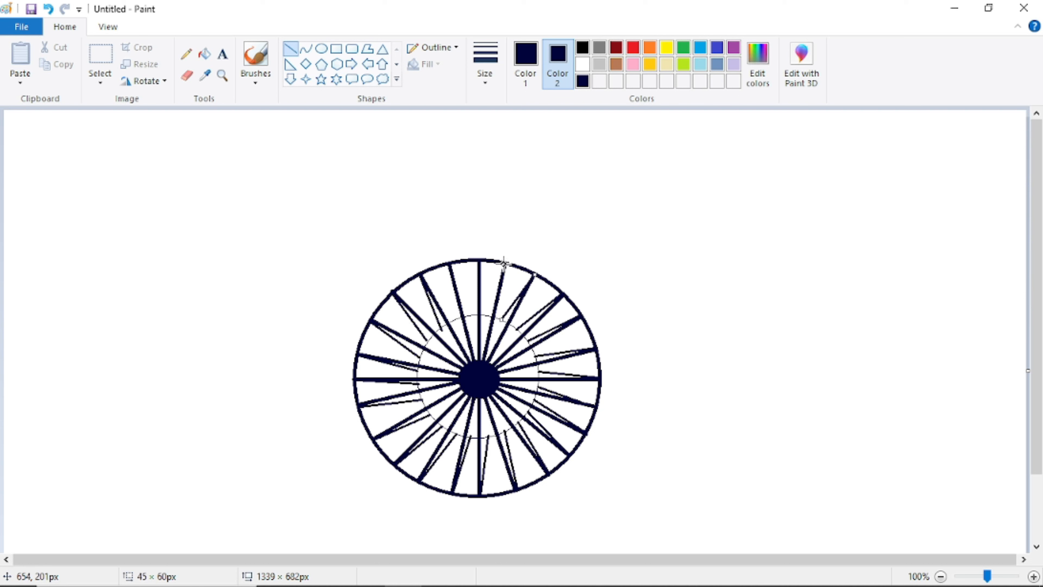
pyautogui.moveTo(504, 263); pyautogui.dragTo(486, 316)
pyautogui.moveTo(479, 262); pyautogui.dragTo(471, 315)
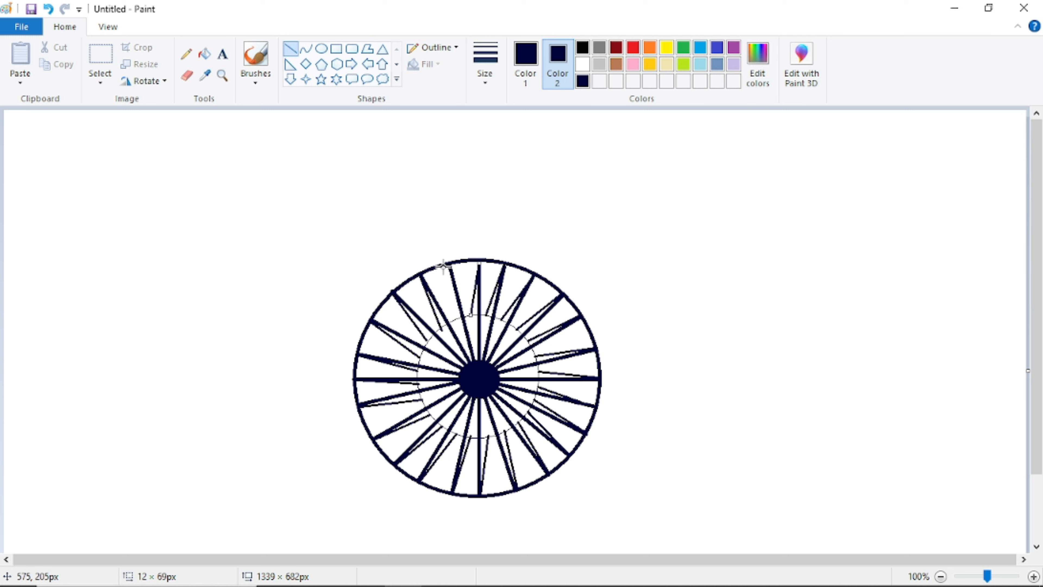
pyautogui.moveTo(448, 263); pyautogui.dragTo(456, 321)
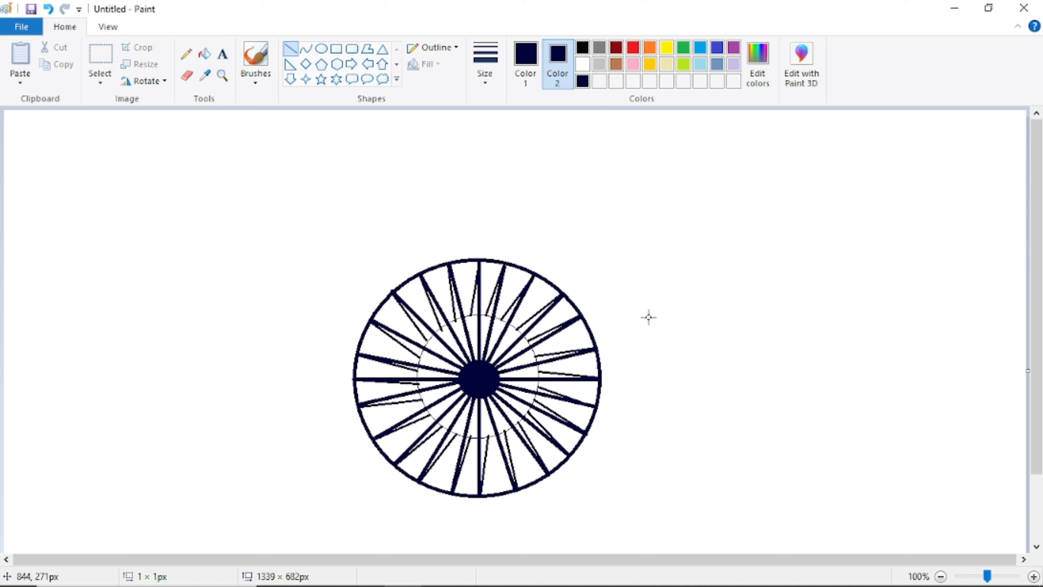
pyautogui.click(649, 317)
# Draw clockwise-side lines of about 46 × 62 px and 26 × 72 px from the two spokes left of the top vertical to the guide circle
pyautogui.moveTo(421, 274); pyautogui.dragTo(457, 321)
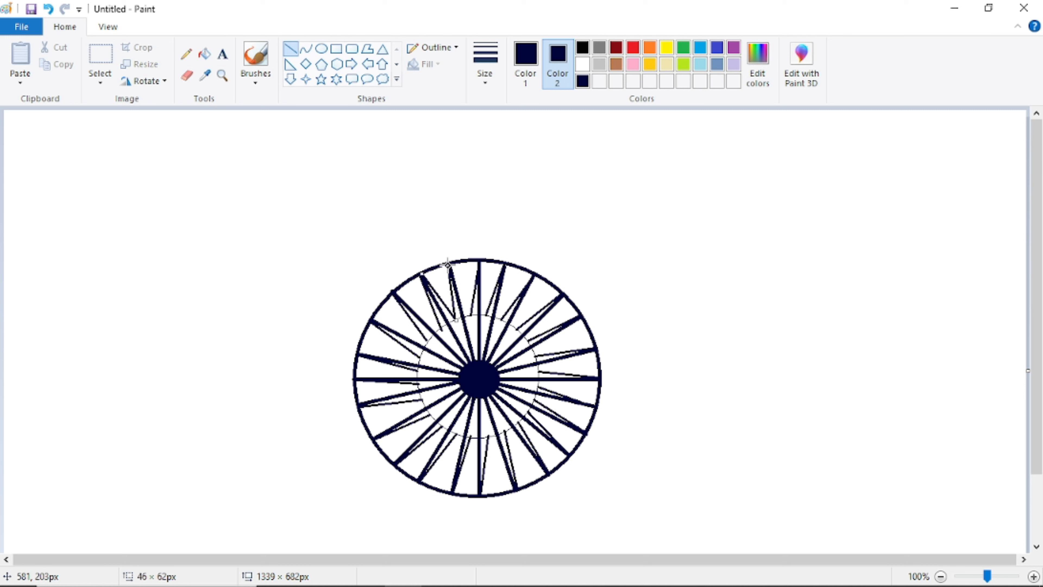
pyautogui.moveTo(449, 263)
pyautogui.mouseDown()
pyautogui.moveTo(455, 285)
pyautogui.moveTo(455, 263)
pyautogui.mouseUp()
pyautogui.click(50, 9)
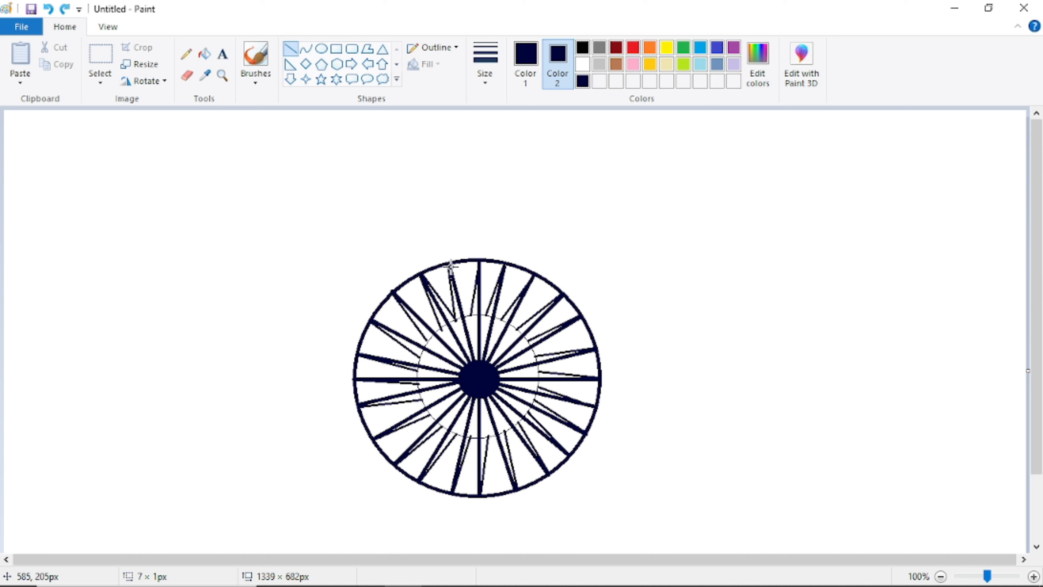
pyautogui.moveTo(450, 263); pyautogui.dragTo(470, 318)
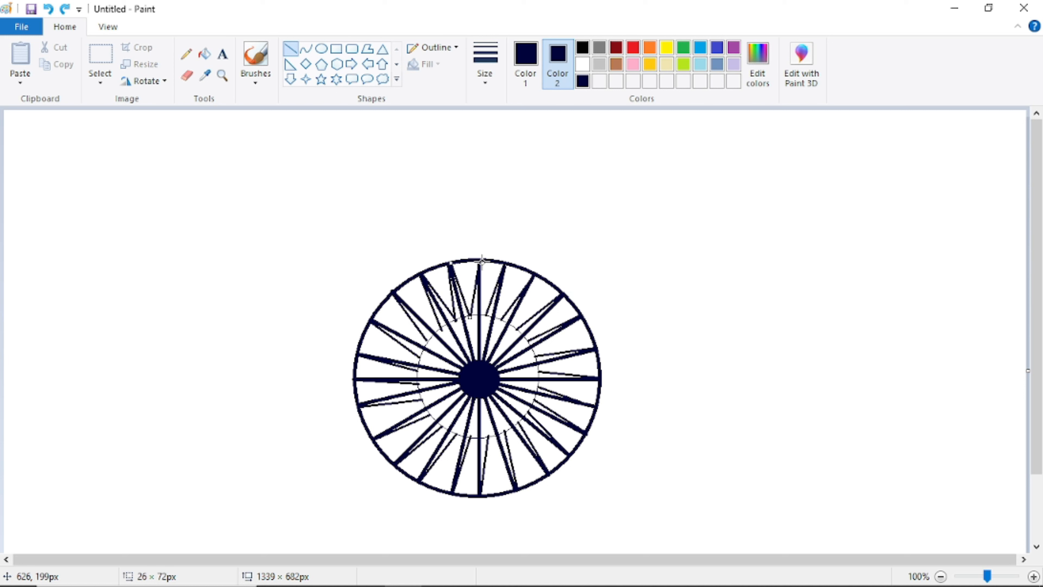
# Draw clockwise-side lines from the rim ends of the top vertical spoke and the first spoke to its right to the guide circle
pyautogui.moveTo(481, 262)
pyautogui.mouseDown()
pyautogui.moveTo(493, 279)
pyautogui.moveTo(486, 314)
pyautogui.mouseUp()
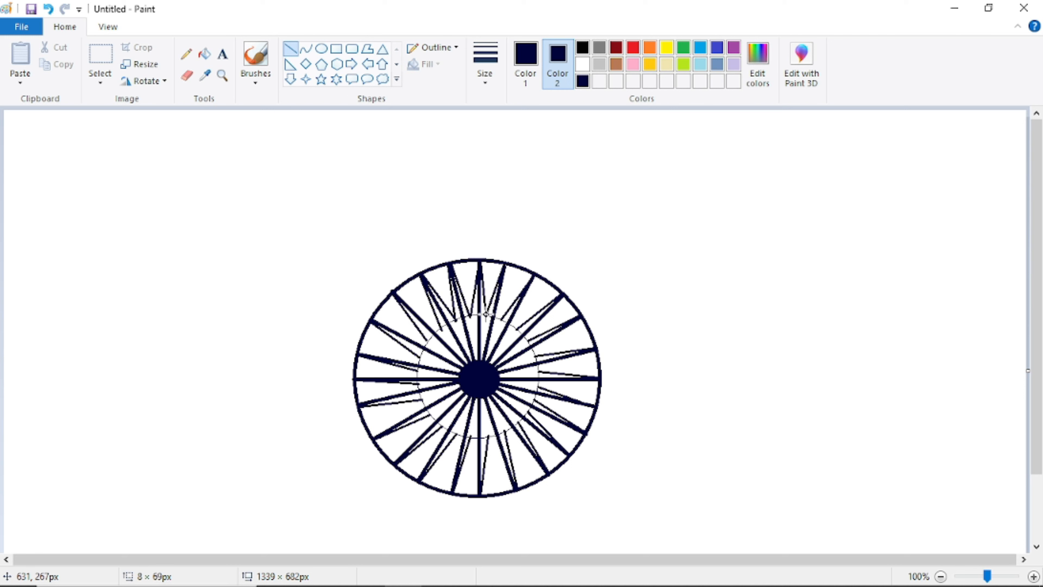
pyautogui.click(523, 248)
pyautogui.moveTo(504, 264); pyautogui.dragTo(499, 322)
pyautogui.click(614, 206)
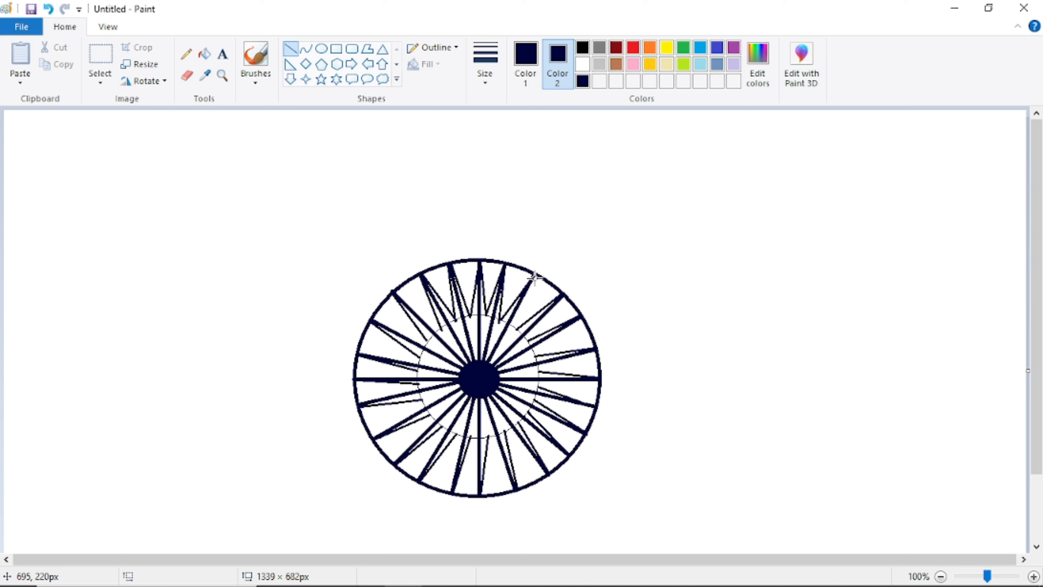
# Draw clockwise-side lines to the guide circle from the rim ends of the four spokes just above the right horizontal, then undo the stray mark
pyautogui.moveTo(534, 274); pyautogui.dragTo(515, 330)
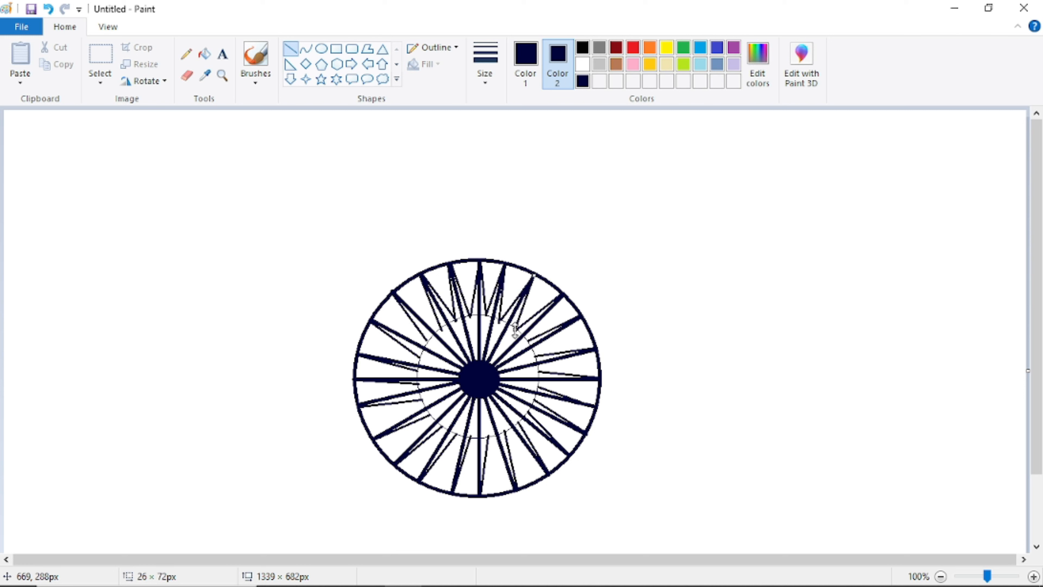
pyautogui.click(653, 218)
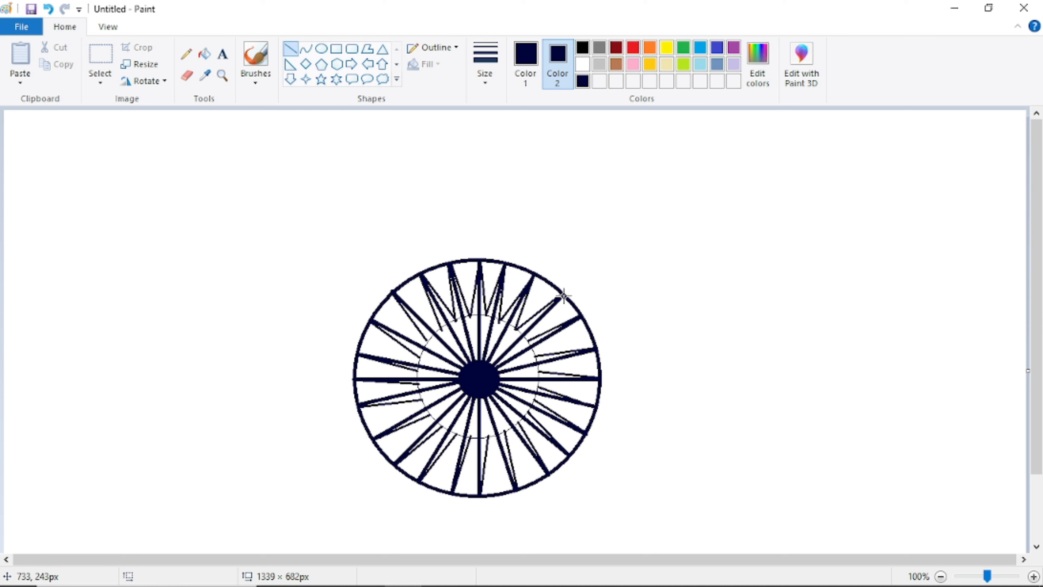
pyautogui.moveTo(563, 295); pyautogui.dragTo(528, 340)
pyautogui.moveTo(581, 317)
pyautogui.mouseDown()
pyautogui.moveTo(534, 354)
pyautogui.moveTo(538, 371)
pyautogui.mouseUp()
pyautogui.moveTo(648, 346)
pyautogui.mouseDown()
pyautogui.moveTo(608, 380)
pyautogui.moveTo(642, 352)
pyautogui.mouseUp()
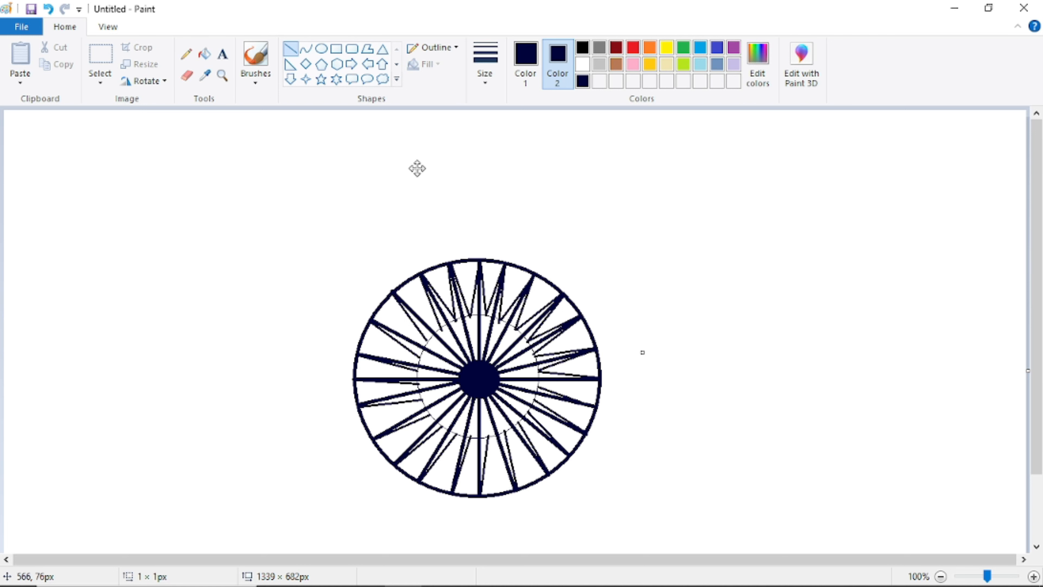
pyautogui.click(48, 9)
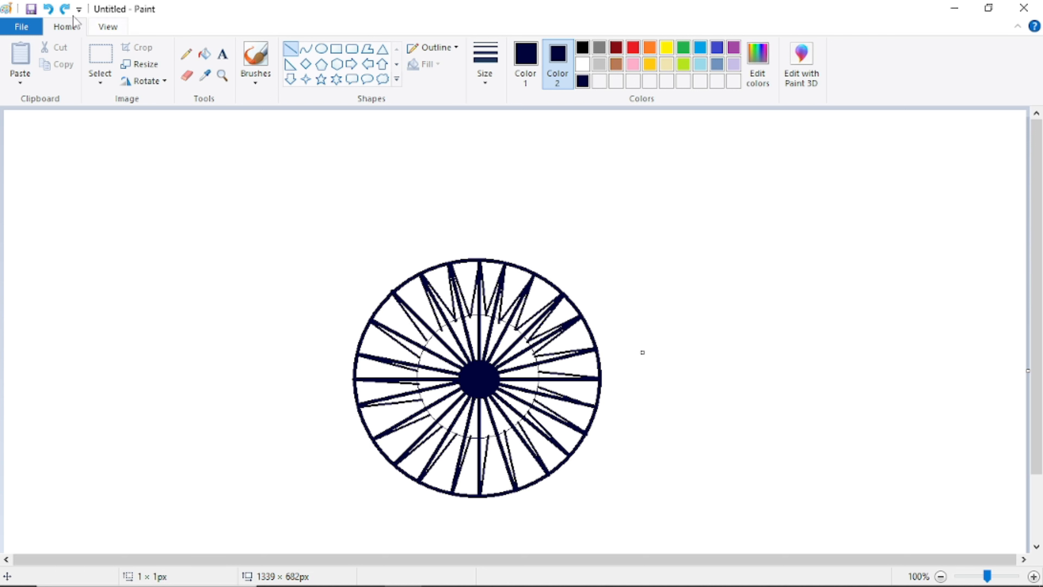
pyautogui.click(717, 485)
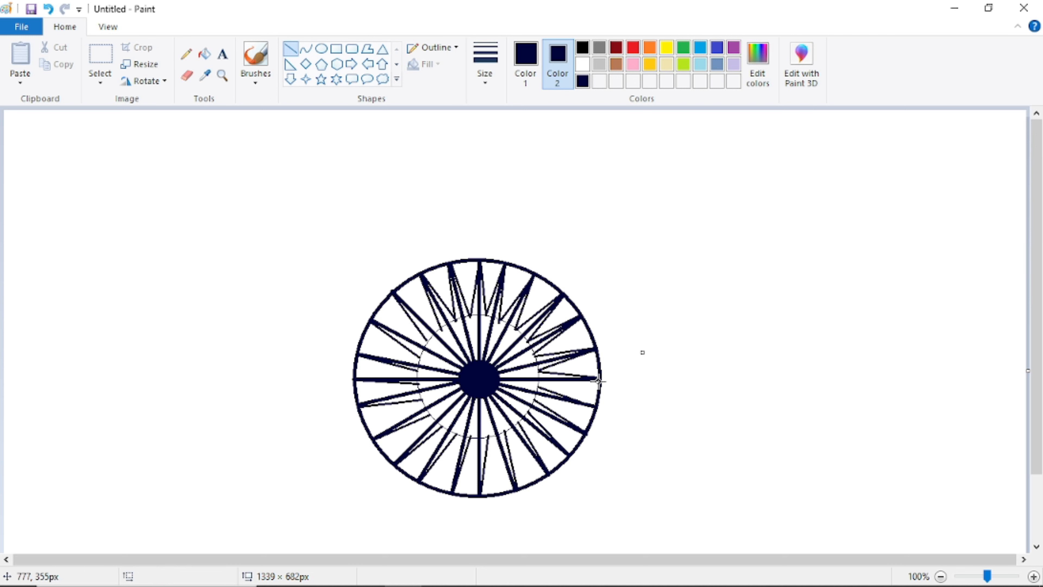
# Draw clockwise-side lines to the guide circle from the rim ends of the right horizontal spoke and the two spokes below it
pyautogui.moveTo(599, 379); pyautogui.dragTo(534, 385)
pyautogui.click(680, 454)
pyautogui.moveTo(594, 407); pyautogui.dragTo(534, 397)
pyautogui.click(598, 474)
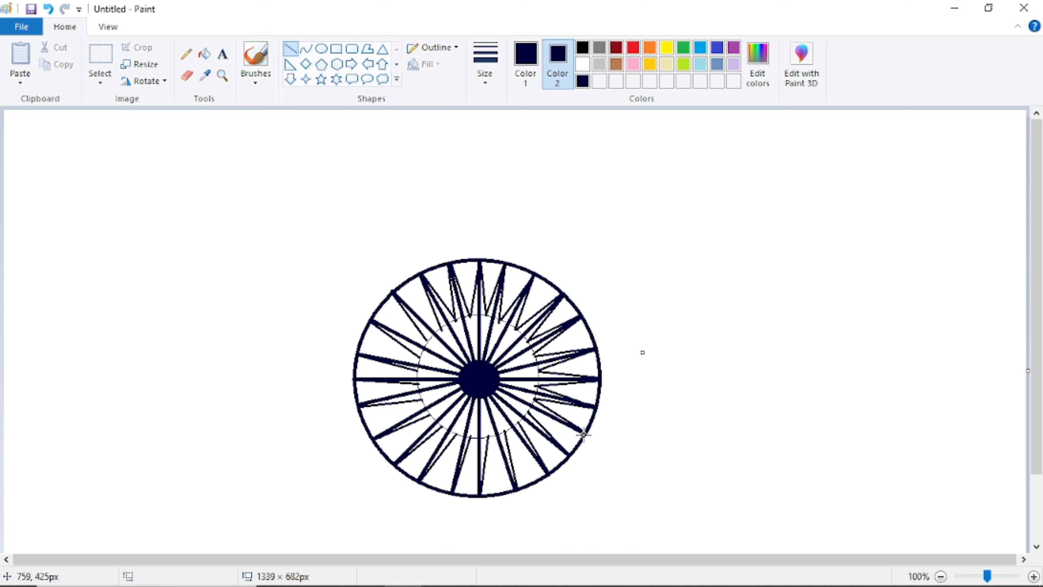
pyautogui.moveTo(583, 434); pyautogui.dragTo(518, 401)
pyautogui.click(607, 459)
# Draw clockwise-side lines to the guide circle from the bottom vertical spoke and the three spokes to its right
pyautogui.moveTo(568, 456); pyautogui.dragTo(519, 423)
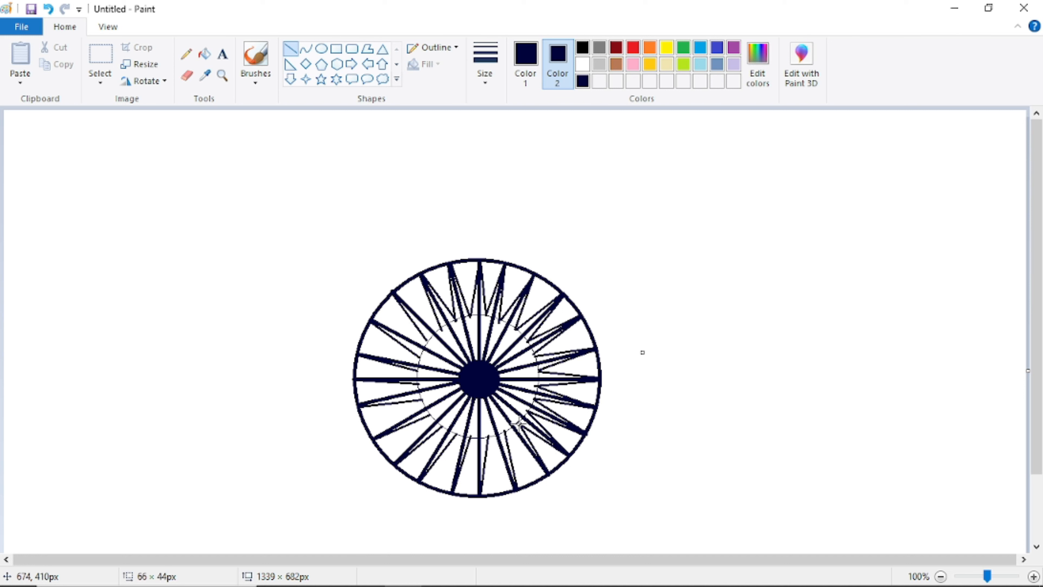
pyautogui.click(591, 526)
pyautogui.moveTo(546, 473)
pyautogui.mouseDown()
pyautogui.moveTo(497, 422)
pyautogui.moveTo(506, 430)
pyautogui.mouseUp()
pyautogui.click(560, 512)
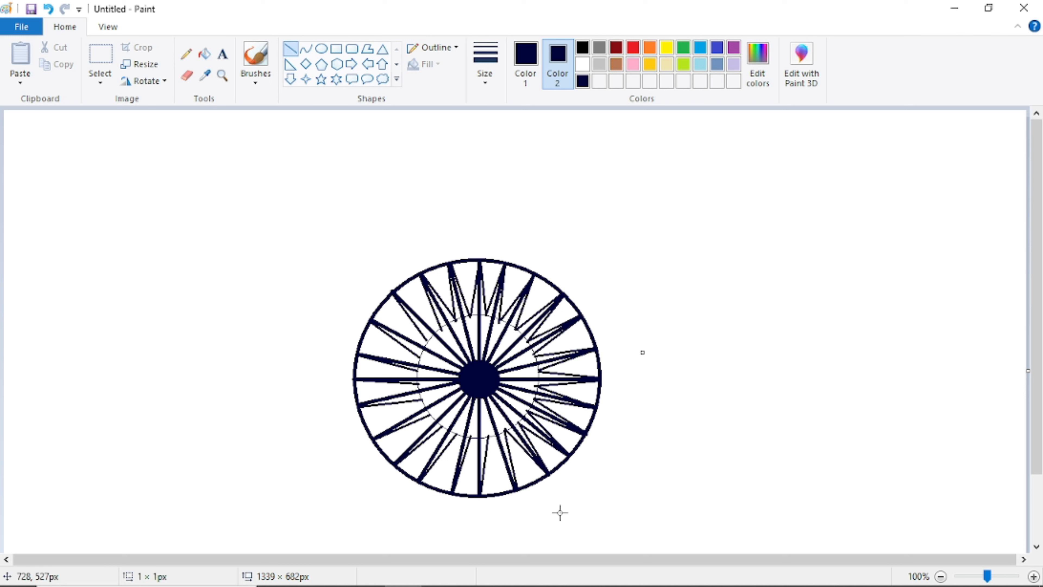
pyautogui.moveTo(513, 491); pyautogui.dragTo(488, 435)
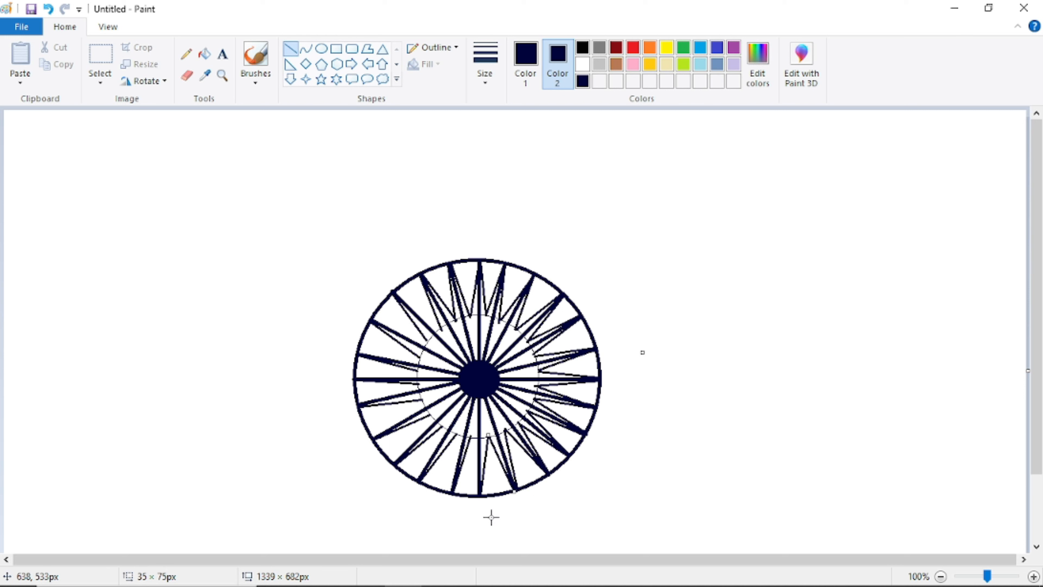
pyautogui.moveTo(478, 498); pyautogui.dragTo(472, 435)
pyautogui.click(542, 532)
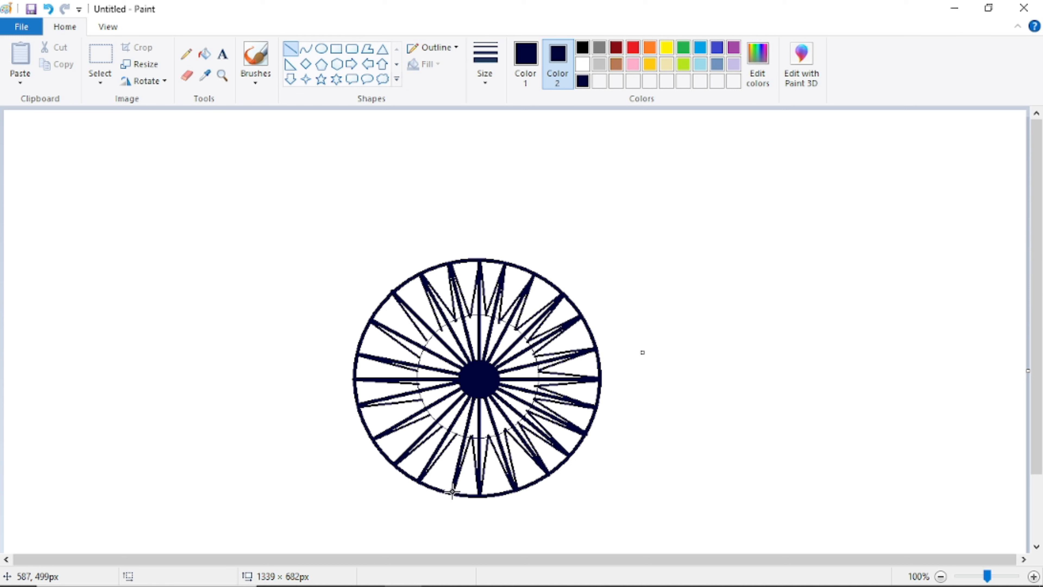
# Draw clockwise-side lines to the guide circle from the three spokes left of the bottom vertical, the first two about 12 × 80 px and 33 × 70 px
pyautogui.moveTo(450, 491); pyautogui.dragTo(459, 430)
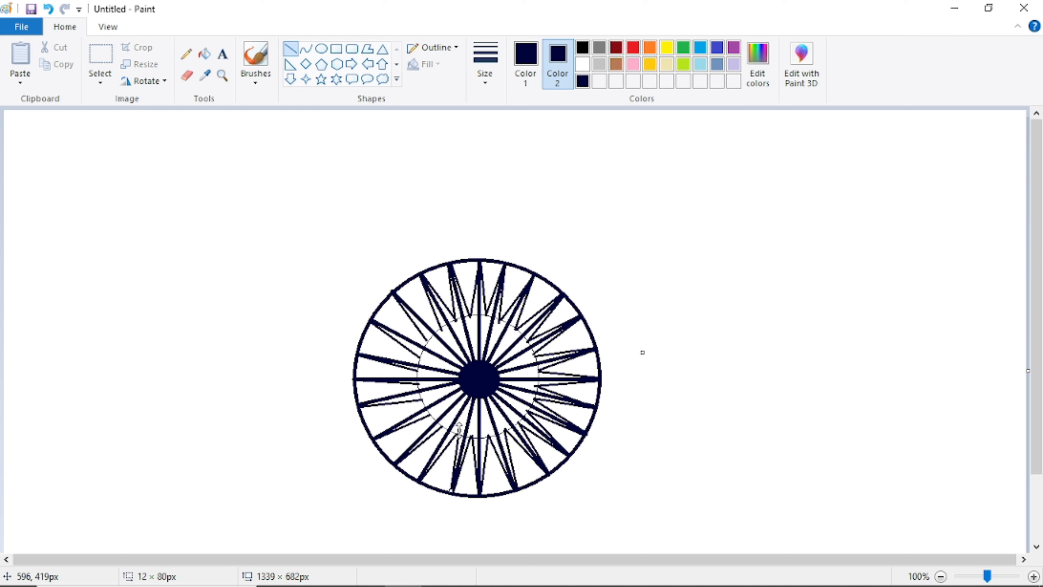
pyautogui.click(492, 524)
pyautogui.moveTo(416, 481); pyautogui.dragTo(441, 428)
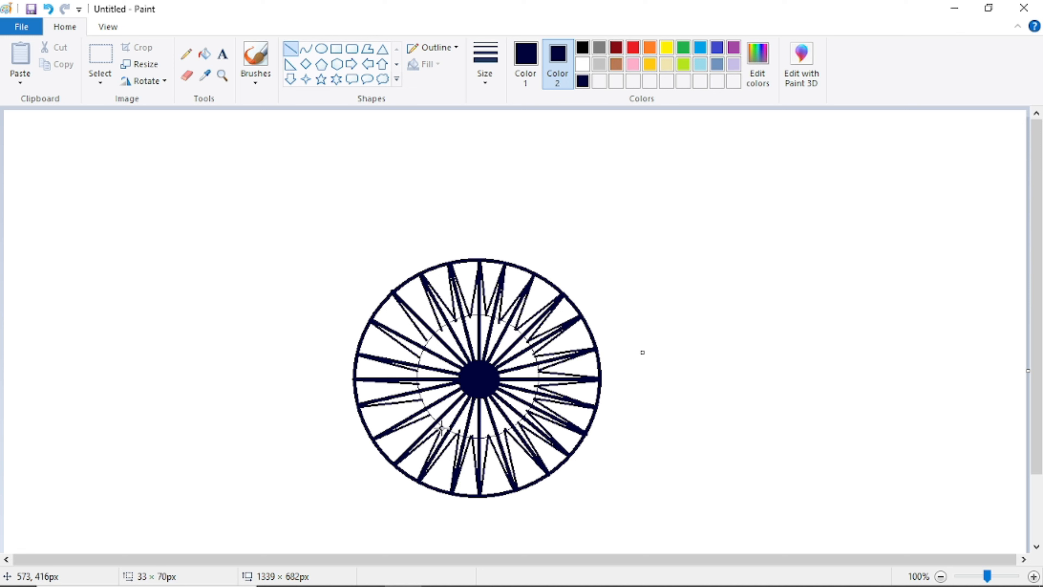
pyautogui.click(557, 538)
pyautogui.moveTo(393, 461)
pyautogui.mouseDown()
pyautogui.moveTo(439, 410)
pyautogui.moveTo(429, 416)
pyautogui.mouseUp()
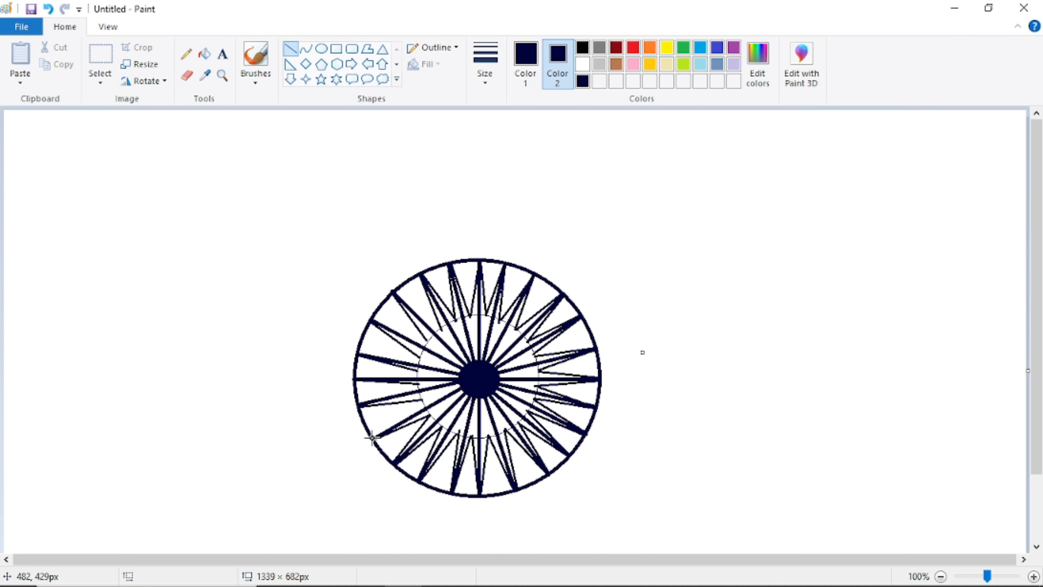
# Draw clockwise-side lines to the guide circle from the left horizontal spoke and the two spokes below it
pyautogui.moveTo(372, 438); pyautogui.dragTo(422, 400)
pyautogui.click(316, 398)
pyautogui.moveTo(359, 403); pyautogui.dragTo(412, 381)
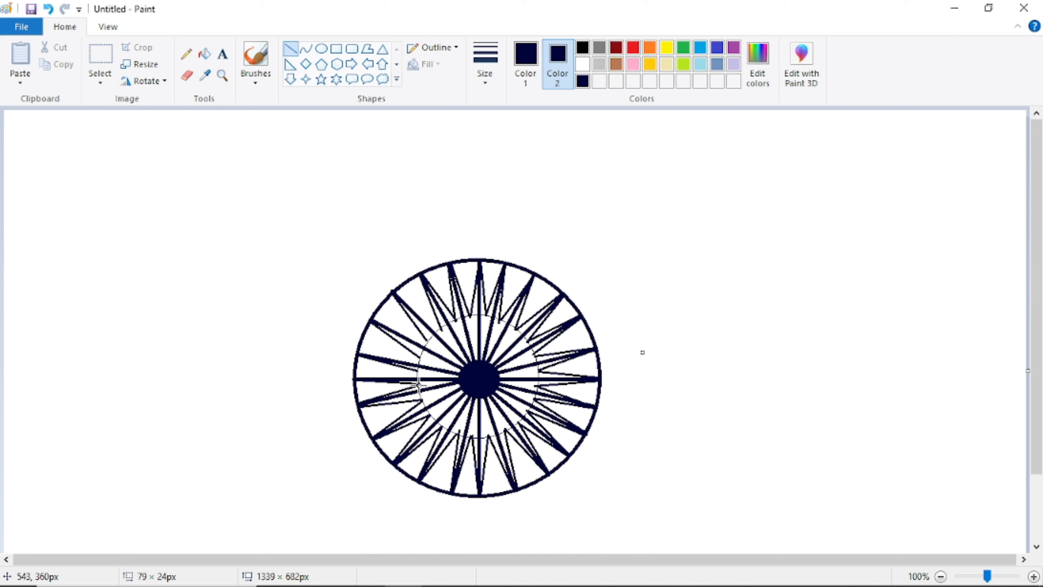
pyautogui.click(221, 430)
pyautogui.moveTo(354, 378); pyautogui.dragTo(416, 370)
pyautogui.click(293, 361)
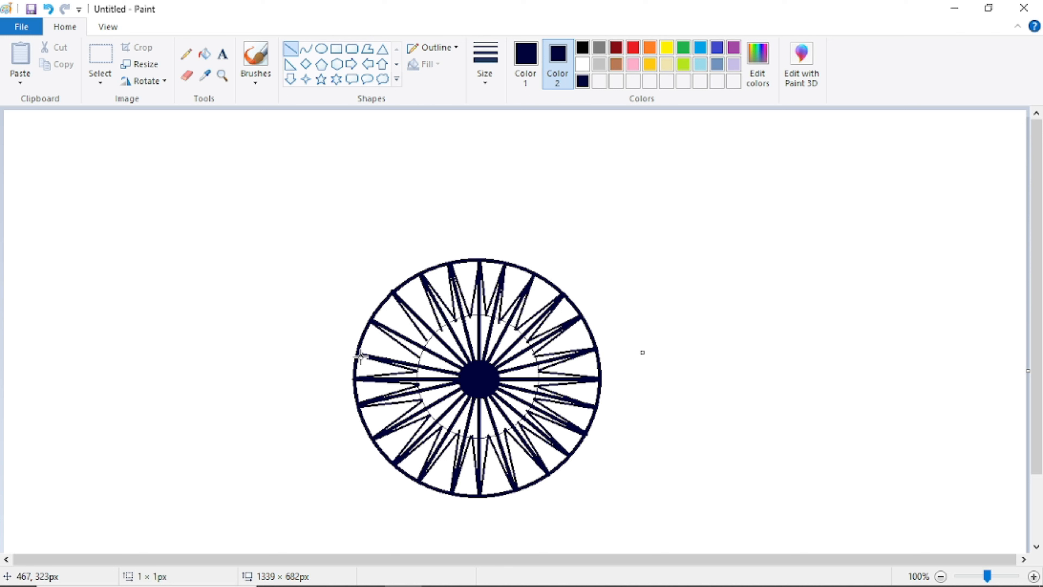
# Draw clockwise-side lines of about 79 × 8, 75 × 29 and 63 × 53 px from the three spokes above the left horizontal to the guide circle
pyautogui.moveTo(360, 356); pyautogui.dragTo(407, 358)
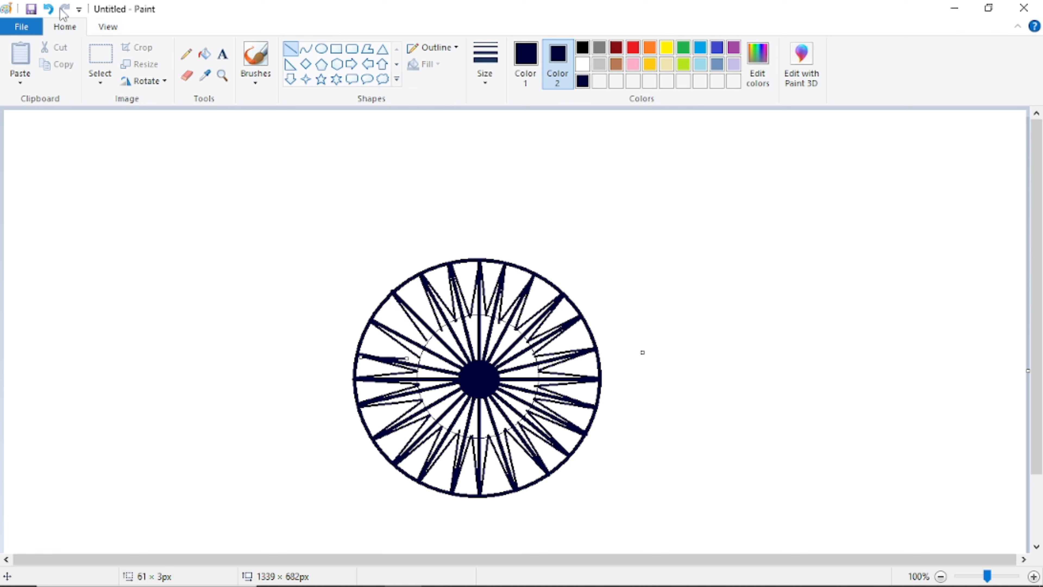
pyautogui.click(48, 9)
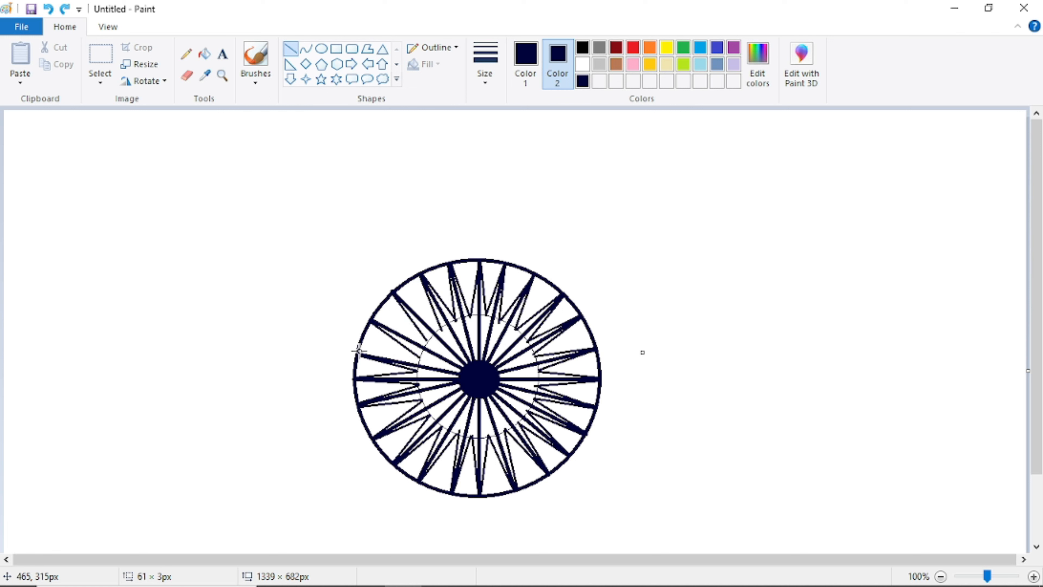
pyautogui.moveTo(358, 352); pyautogui.dragTo(419, 357)
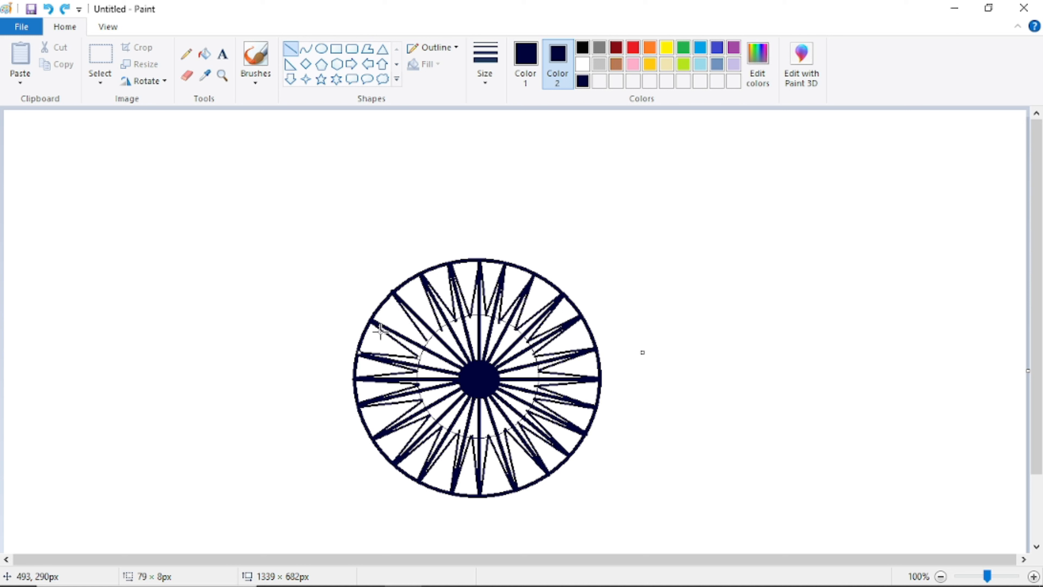
pyautogui.click(394, 323)
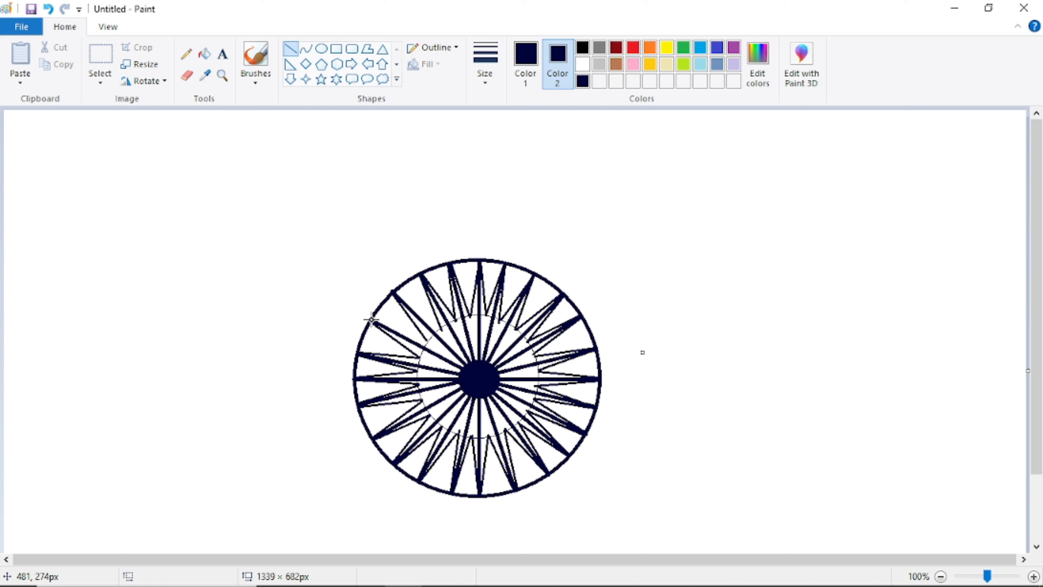
pyautogui.moveTo(371, 320); pyautogui.dragTo(421, 338)
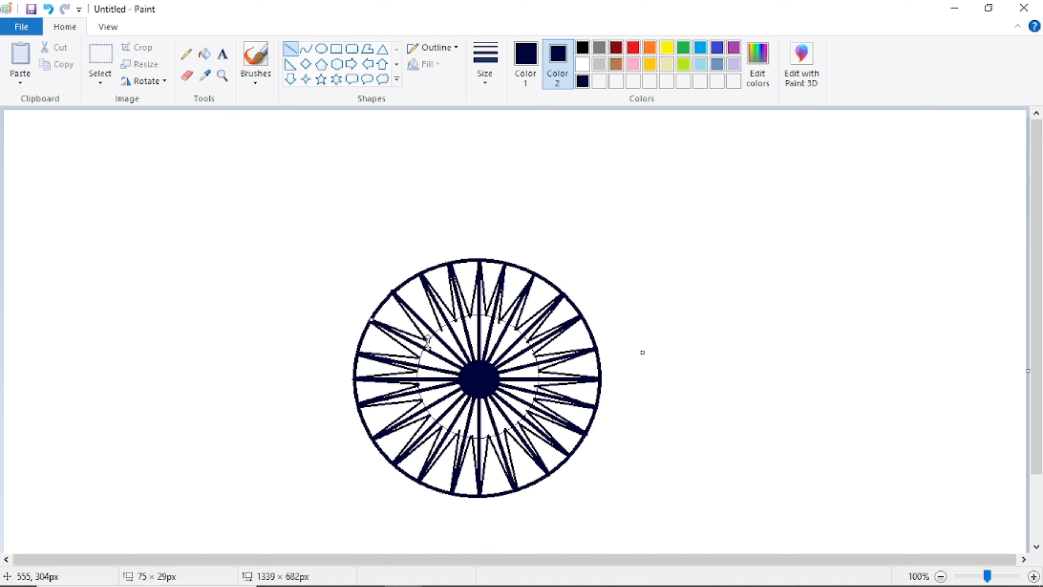
pyautogui.click(319, 252)
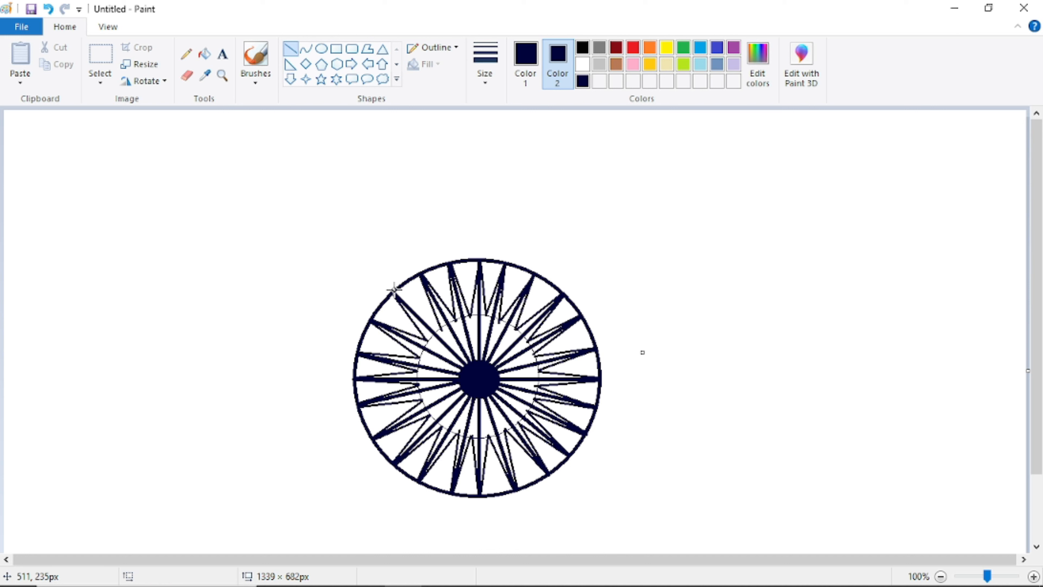
pyautogui.moveTo(393, 289); pyautogui.dragTo(442, 330)
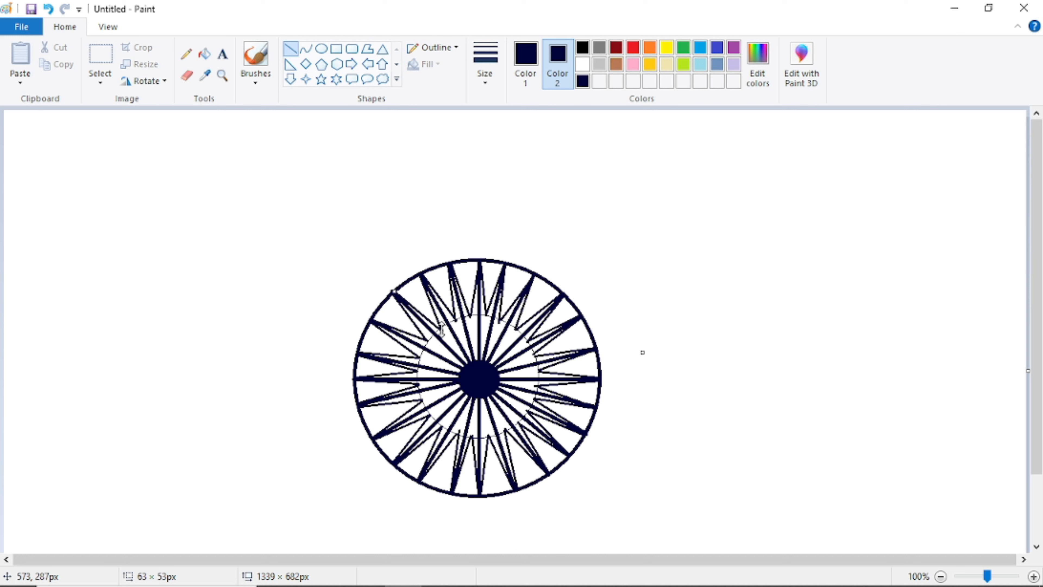
pyautogui.click(320, 293)
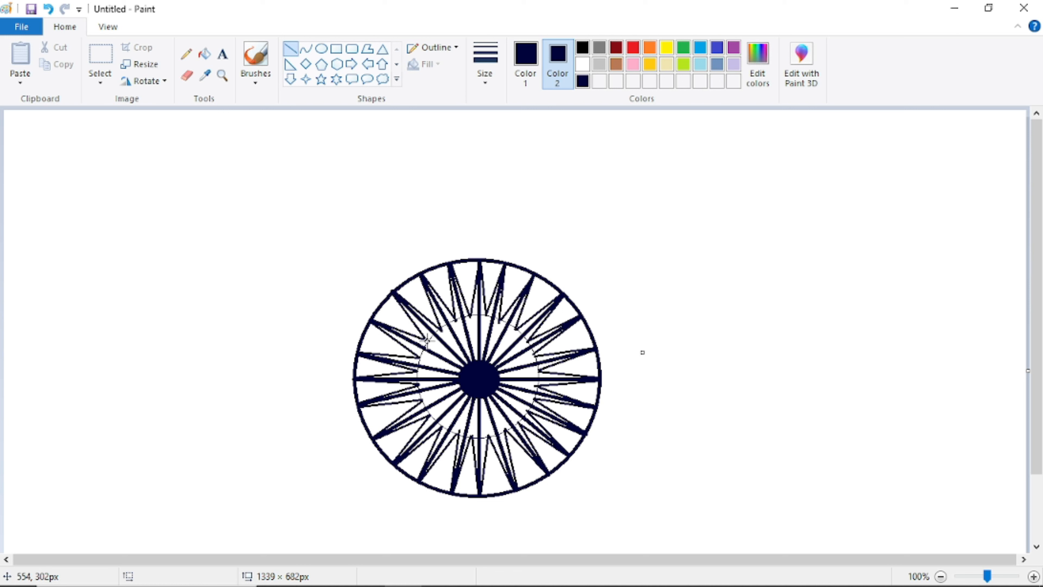
# Draw inner lines to the hub from the three guide-circle points where tapered lines meet left of the top vertical spoke
pyautogui.moveTo(425, 341); pyautogui.dragTo(462, 363)
pyautogui.click(48, 8)
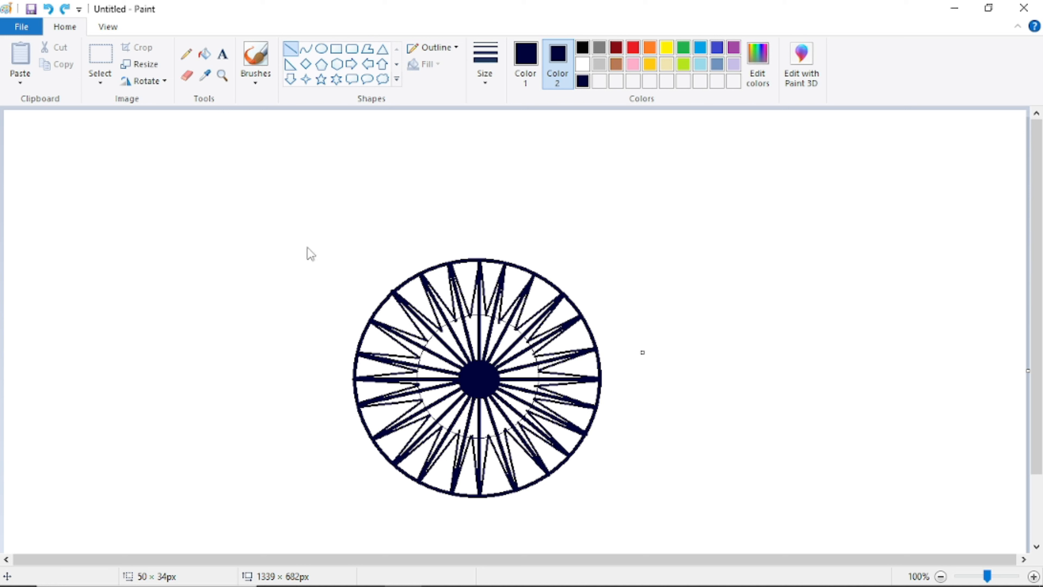
pyautogui.moveTo(442, 328); pyautogui.dragTo(457, 352)
pyautogui.click(274, 267)
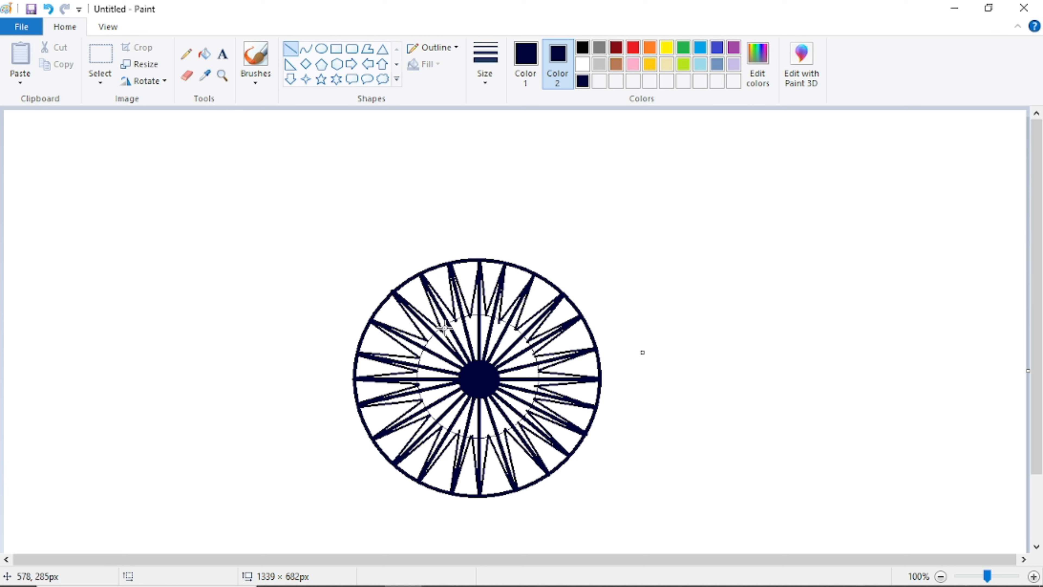
pyautogui.moveTo(441, 328); pyautogui.dragTo(480, 374)
pyautogui.moveTo(455, 321); pyautogui.dragTo(477, 382)
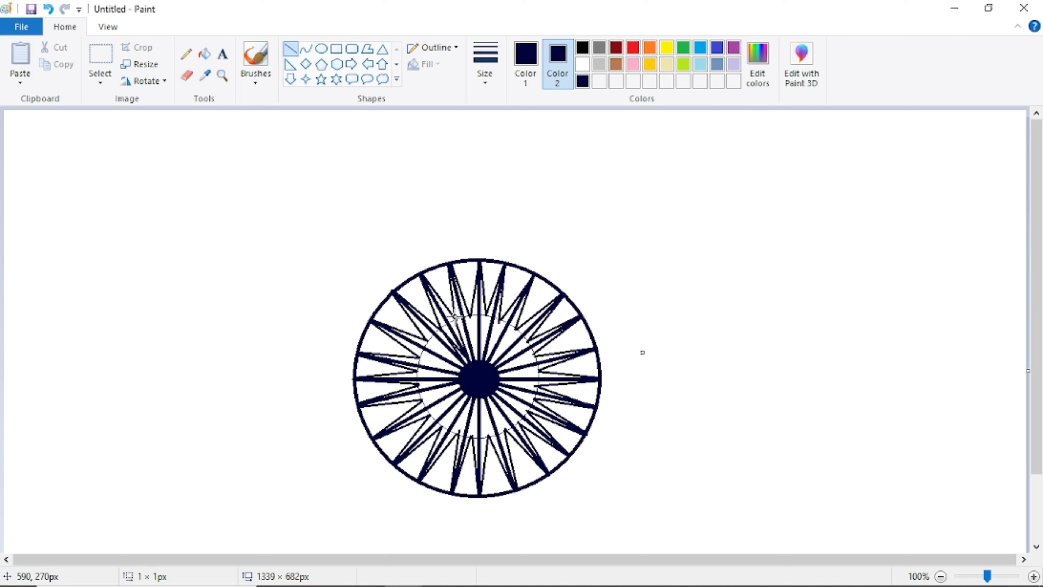
pyautogui.moveTo(455, 318); pyautogui.dragTo(486, 384)
pyautogui.moveTo(469, 316); pyautogui.dragTo(474, 378)
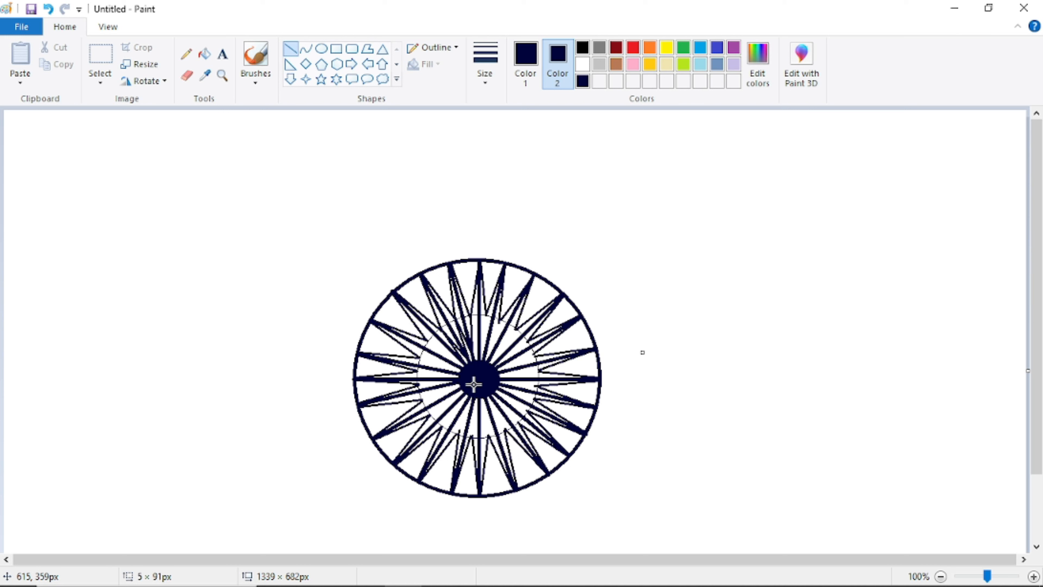
pyautogui.moveTo(599, 224)
pyautogui.mouseDown()
pyautogui.moveTo(481, 316)
pyautogui.moveTo(590, 231)
pyautogui.mouseUp()
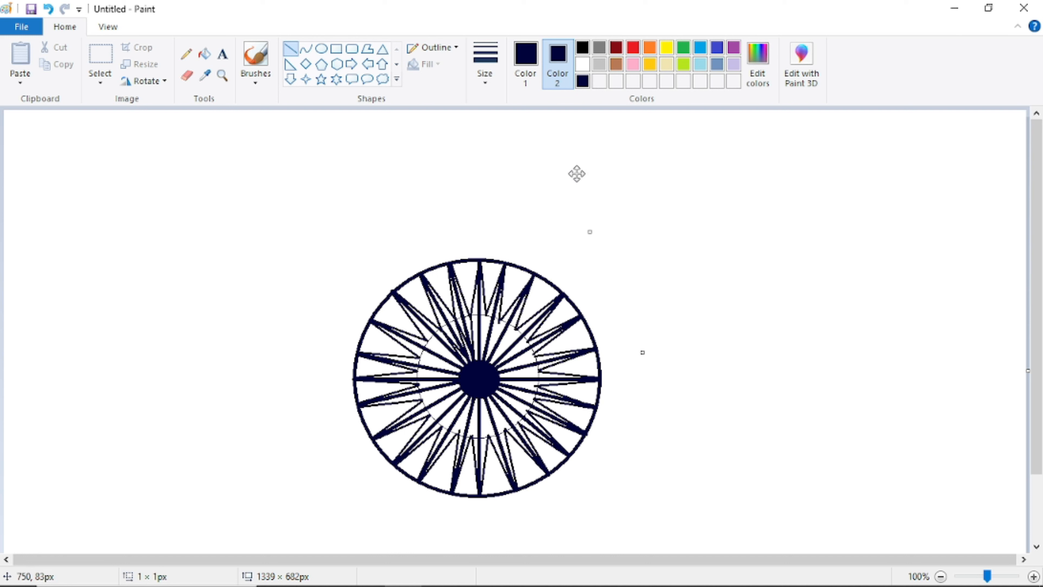
pyautogui.moveTo(588, 236); pyautogui.dragTo(628, 267)
pyautogui.click(48, 8)
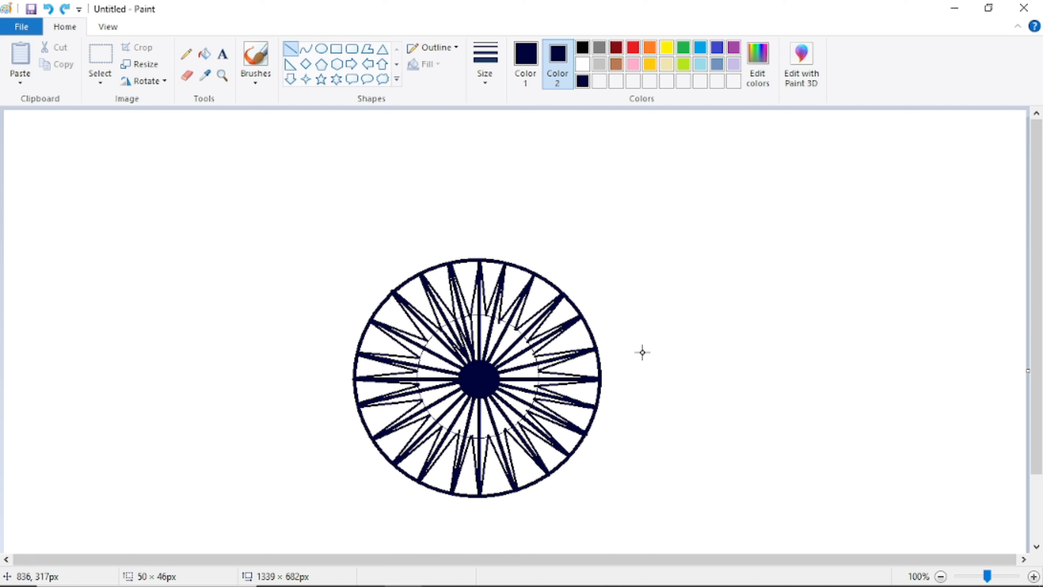
pyautogui.moveTo(643, 352); pyautogui.dragTo(642, 303)
pyautogui.click(48, 9)
# Draw inner lines to the hub from the tapered line ends on both sides of the top vertical spoke
pyautogui.moveTo(467, 315); pyautogui.dragTo(489, 392)
pyautogui.moveTo(487, 310); pyautogui.dragTo(478, 381)
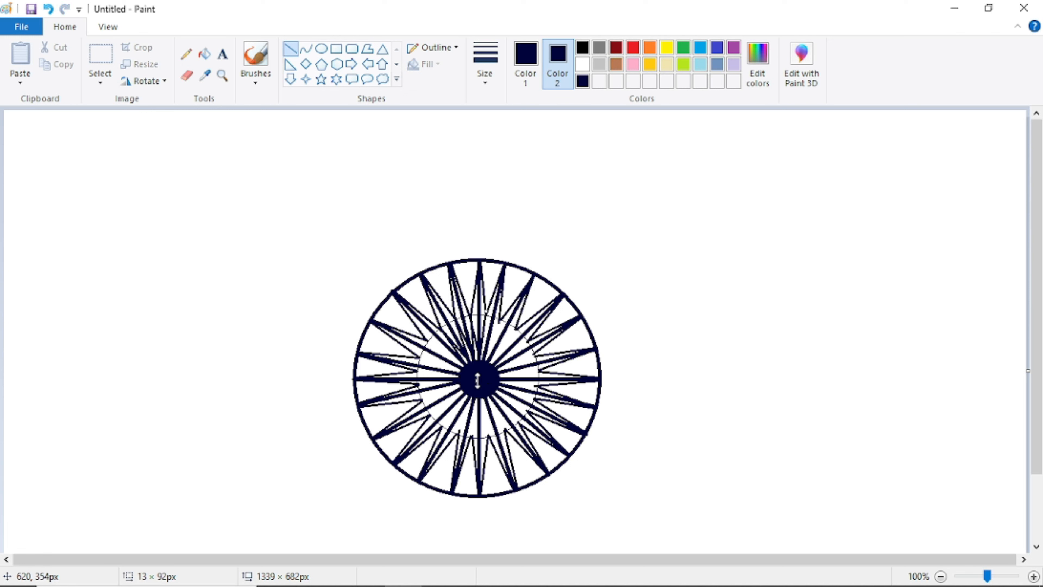
pyautogui.click(595, 328)
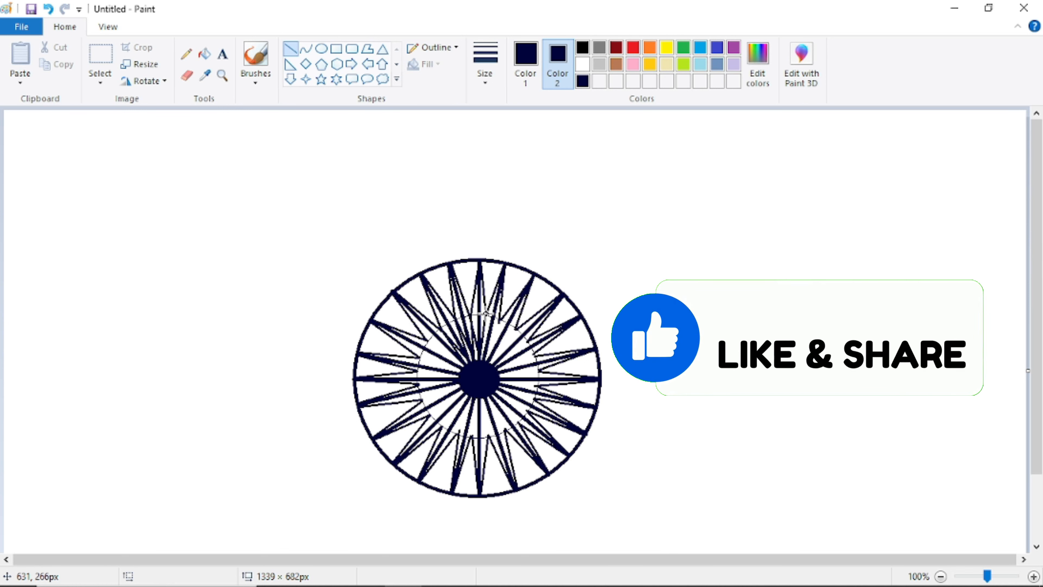
pyautogui.moveTo(486, 311); pyautogui.dragTo(484, 393)
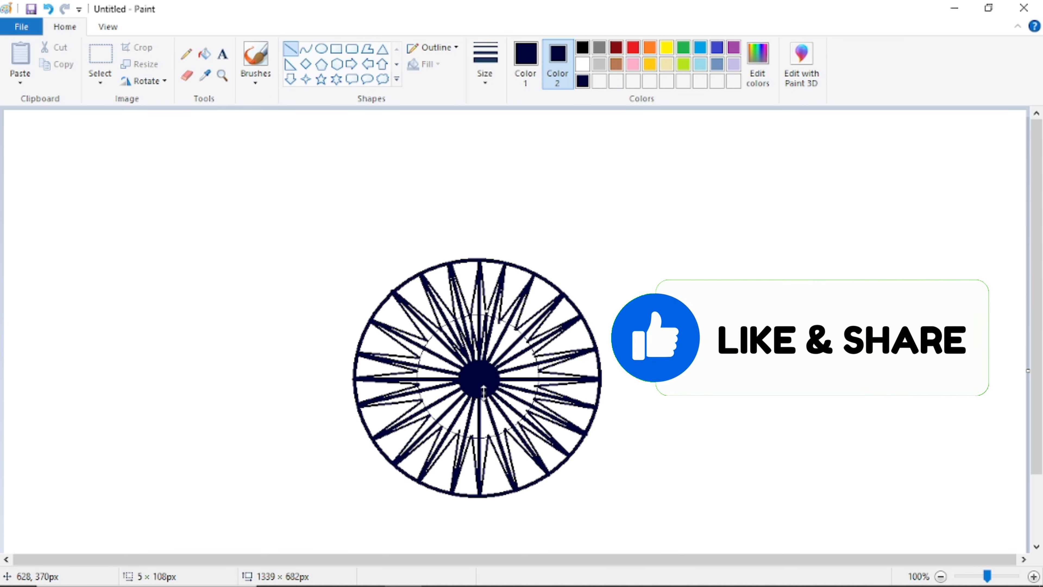
pyautogui.click(514, 327)
# Draw inner lines of about 26 × 95 px and 56 × 64 px to the hub from the next two tapered line junctions right of the top vertical
pyautogui.moveTo(499, 321); pyautogui.dragTo(475, 382)
pyautogui.click(744, 291)
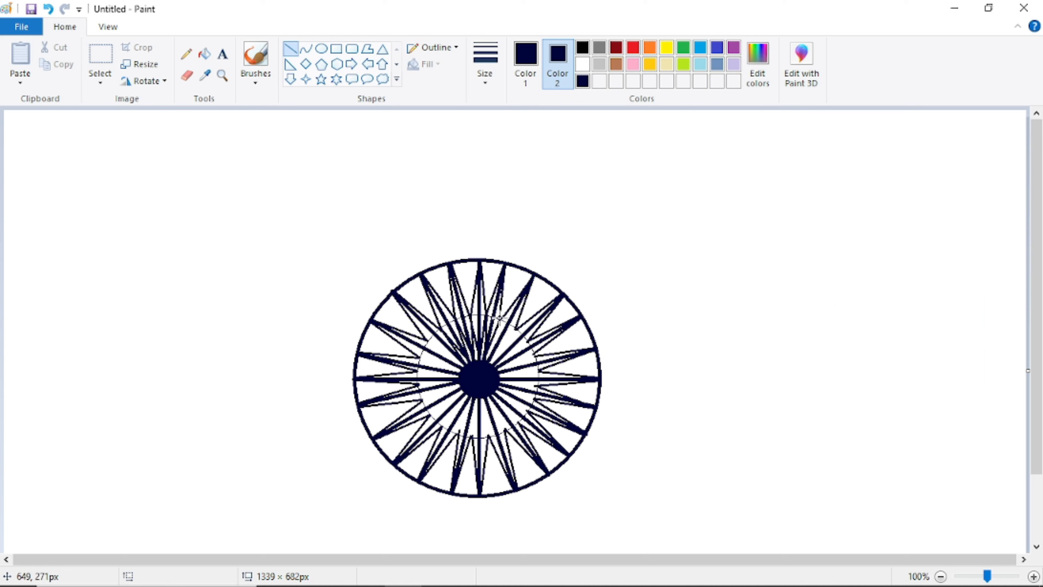
pyautogui.moveTo(500, 318); pyautogui.dragTo(478, 390)
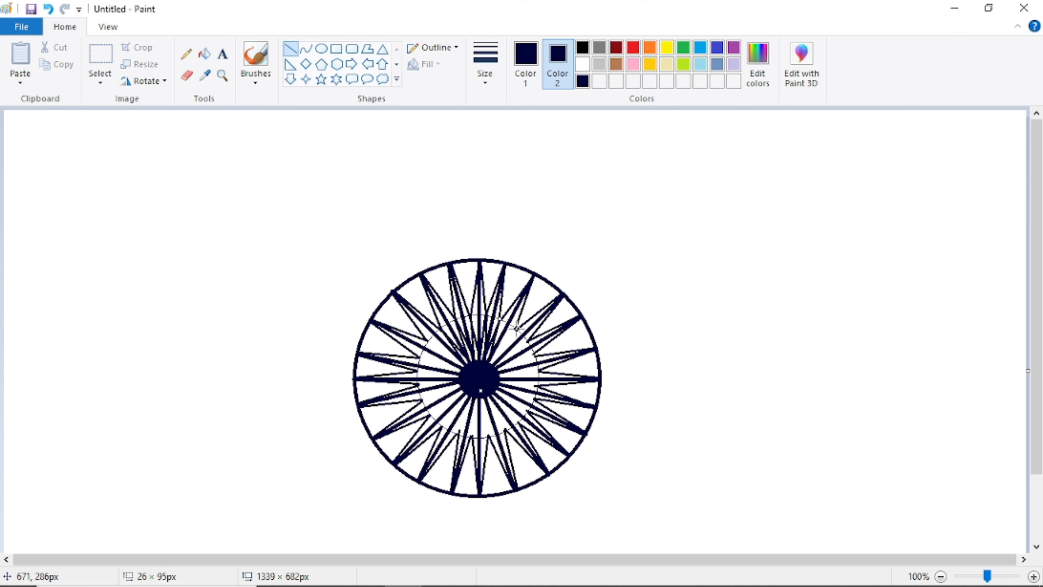
pyautogui.moveTo(516, 329); pyautogui.dragTo(474, 376)
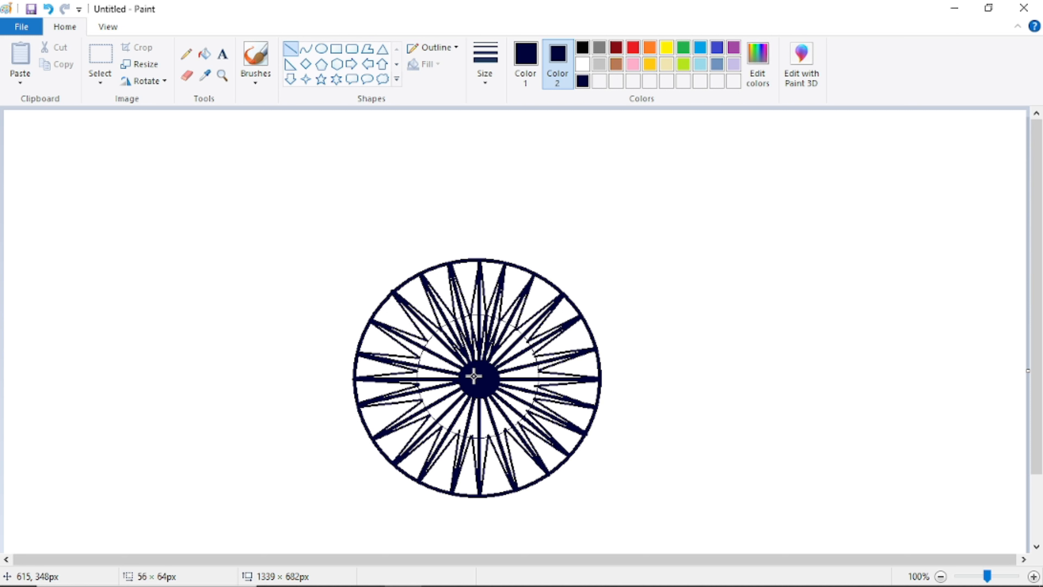
# Draw inner lines to the hub from the fourth and third guide-circle junctions above the right horizontal spoke, including one about 73 × 51 px
pyautogui.click(515, 328)
pyautogui.moveTo(517, 328)
pyautogui.mouseDown()
pyautogui.moveTo(501, 374)
pyautogui.moveTo(479, 387)
pyautogui.mouseUp()
pyautogui.click(665, 294)
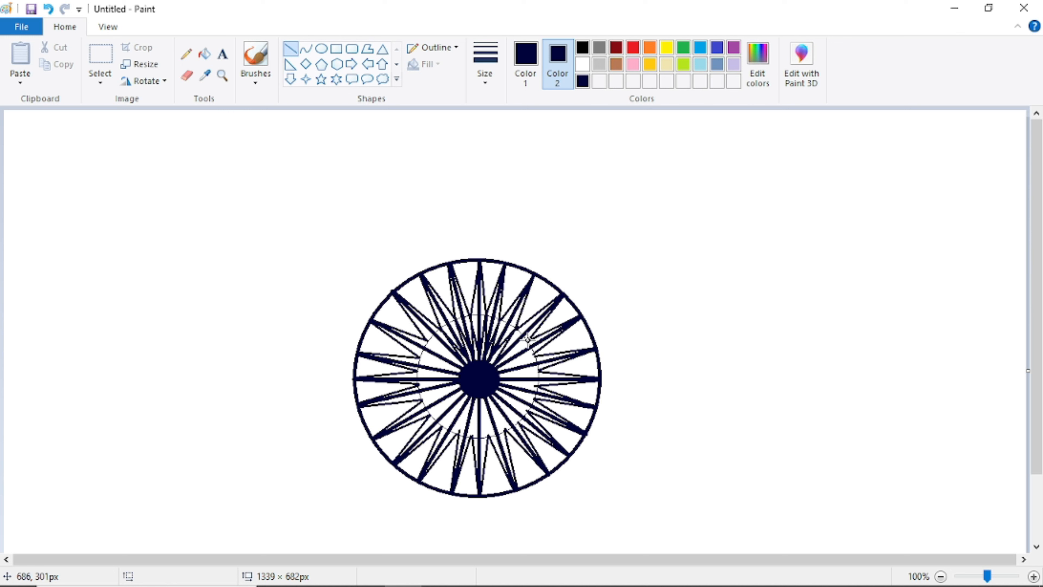
pyautogui.moveTo(528, 341); pyautogui.dragTo(471, 379)
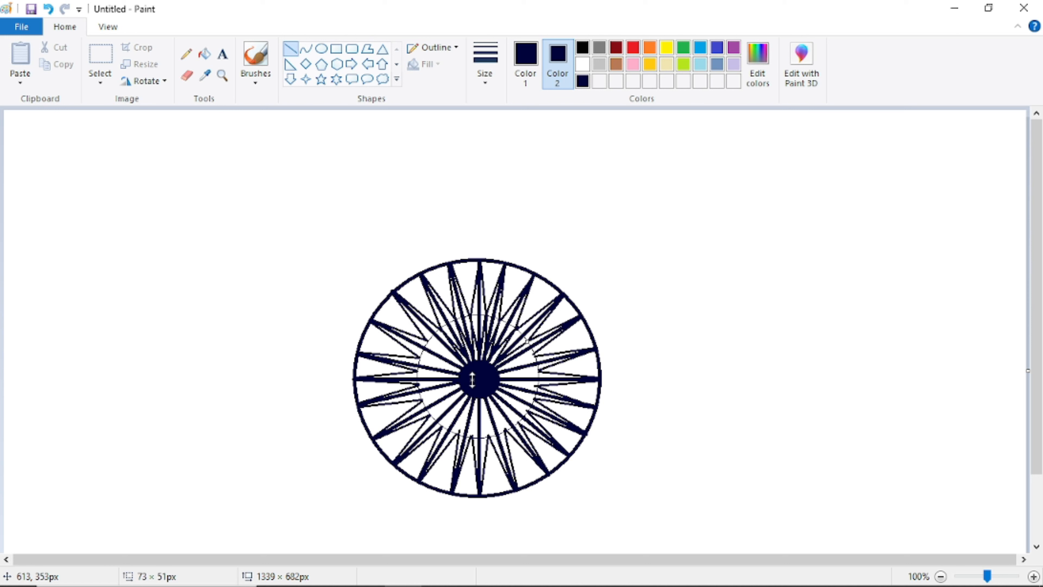
pyautogui.click(666, 392)
pyautogui.moveTo(527, 339); pyautogui.dragTo(481, 382)
pyautogui.click(731, 319)
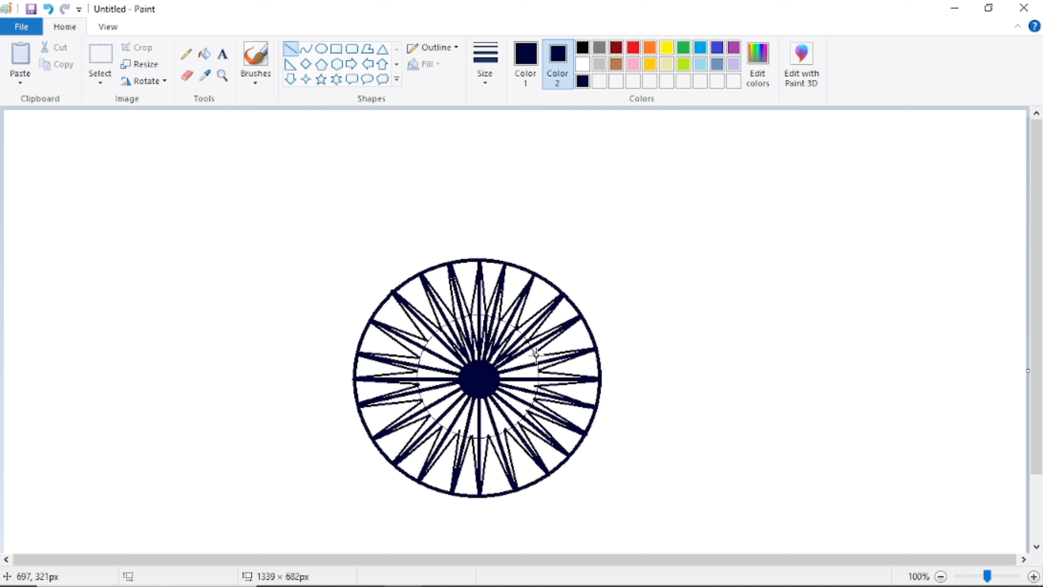
# Draw two inner lines to the hub from each of the two guide-circle junctions nearest above the right horizontal, including about 72 × 31 and 80 × 13 px
pyautogui.moveTo(535, 352); pyautogui.dragTo(475, 376)
pyautogui.click(716, 379)
pyautogui.moveTo(534, 353); pyautogui.dragTo(481, 379)
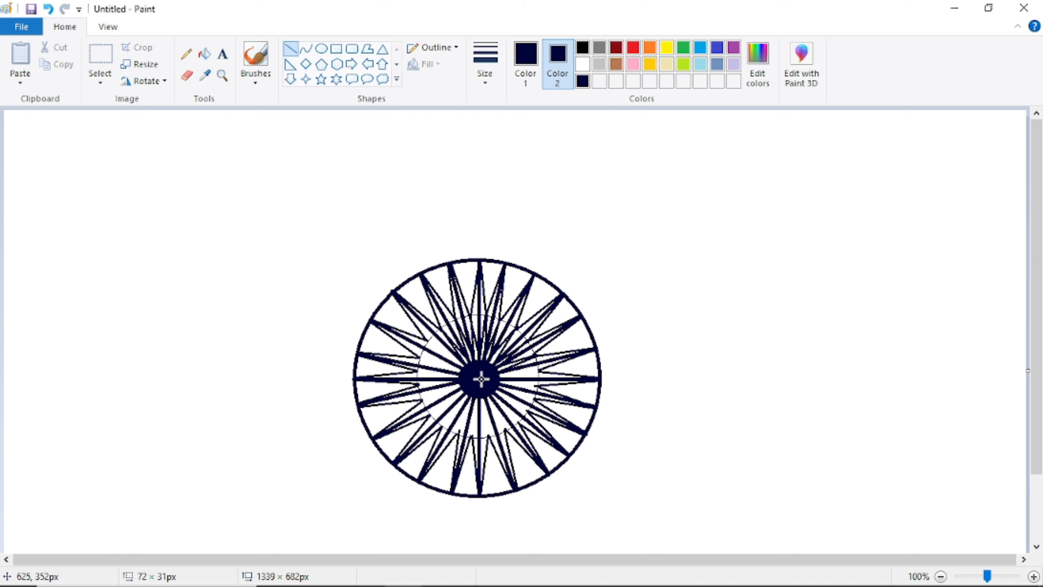
pyautogui.click(705, 413)
pyautogui.moveTo(539, 369); pyautogui.dragTo(484, 371)
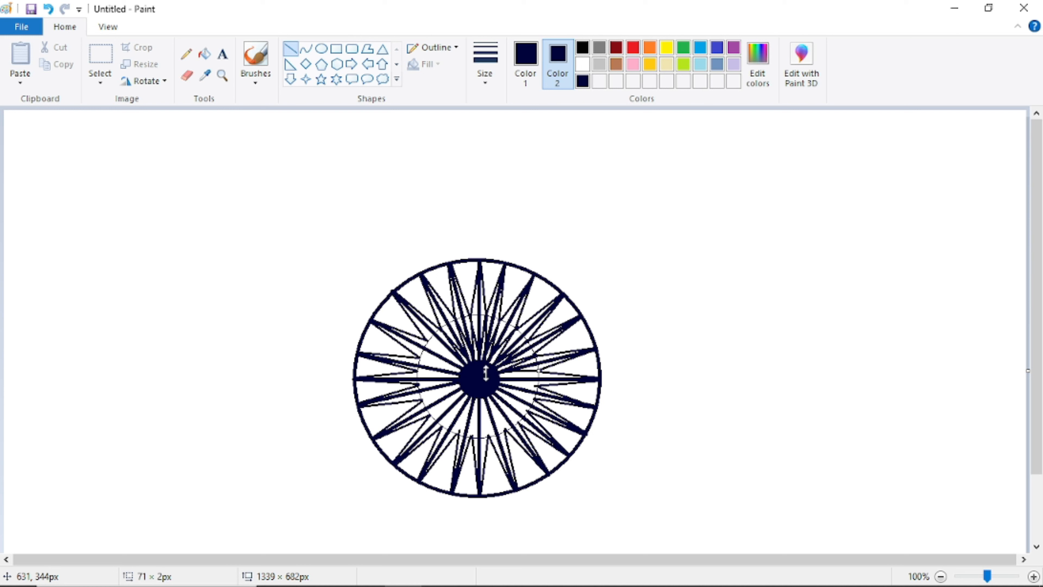
pyautogui.click(746, 405)
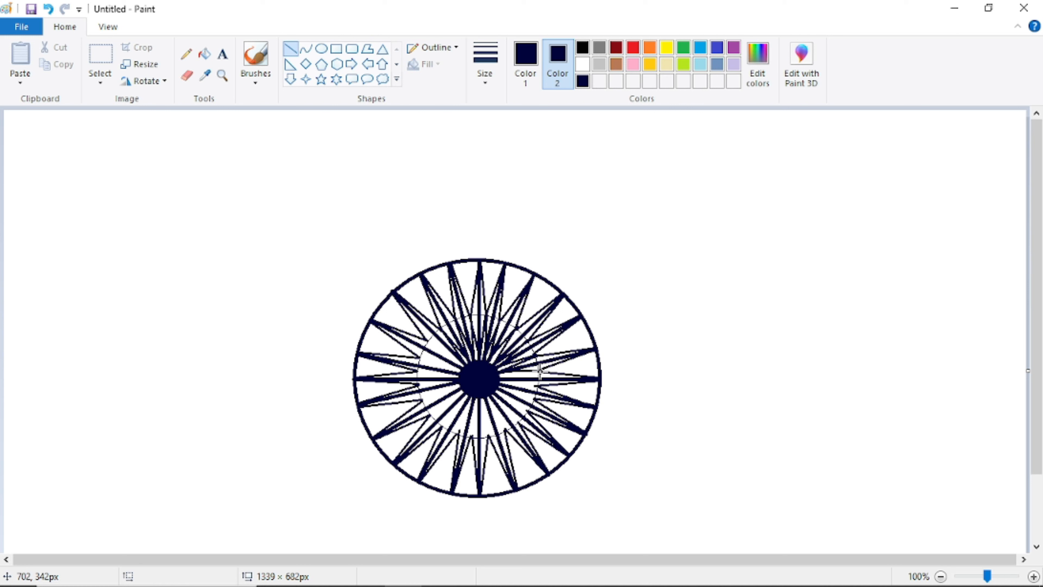
pyautogui.moveTo(540, 371); pyautogui.dragTo(481, 380)
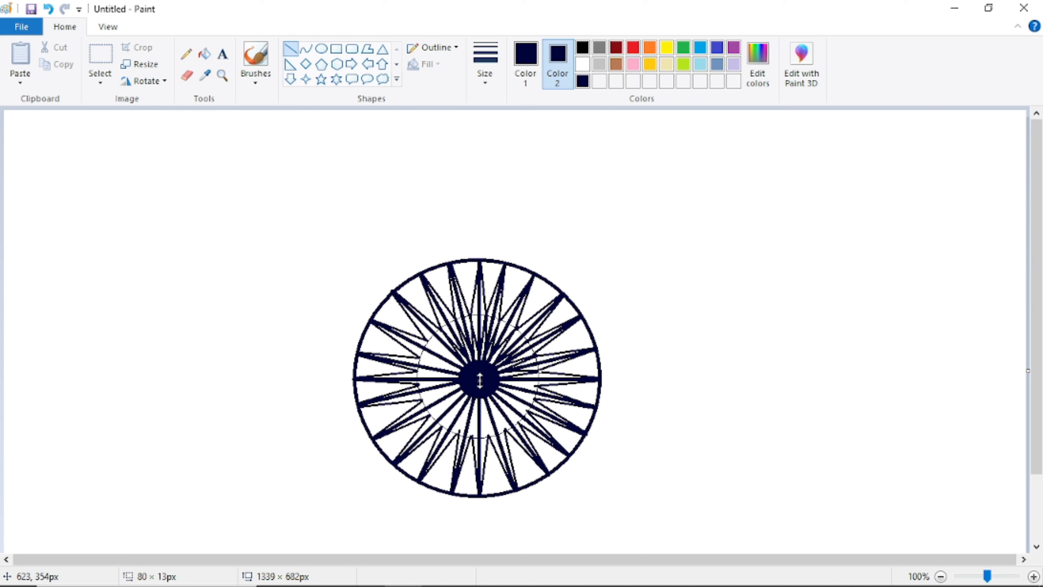
pyautogui.click(580, 417)
# Draw two inner lines of about 74 × 15 and 88 × 7 px to the hub from the junction just below the right horizontal spoke
pyautogui.moveTo(539, 387); pyautogui.dragTo(482, 375)
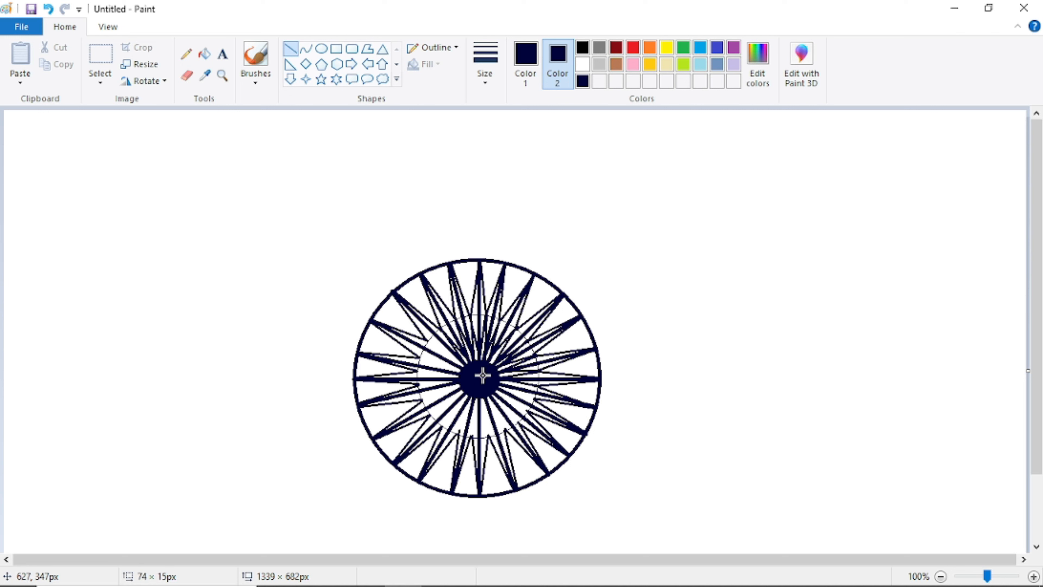
pyautogui.click(465, 385)
pyautogui.moveTo(538, 387); pyautogui.dragTo(472, 381)
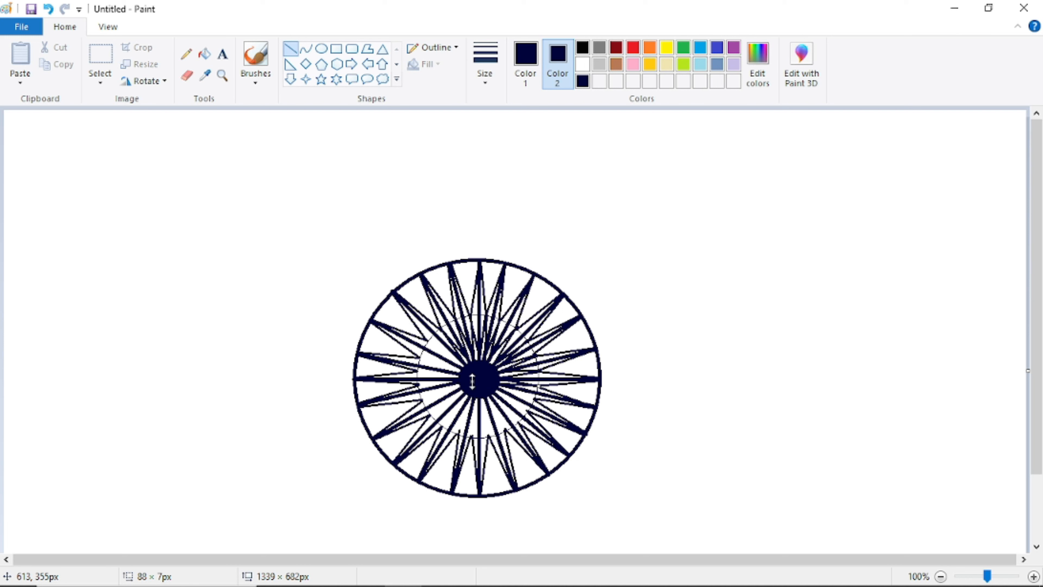
pyautogui.moveTo(889, 487)
pyautogui.mouseDown()
pyautogui.moveTo(823, 476)
pyautogui.moveTo(885, 480)
pyautogui.mouseUp()
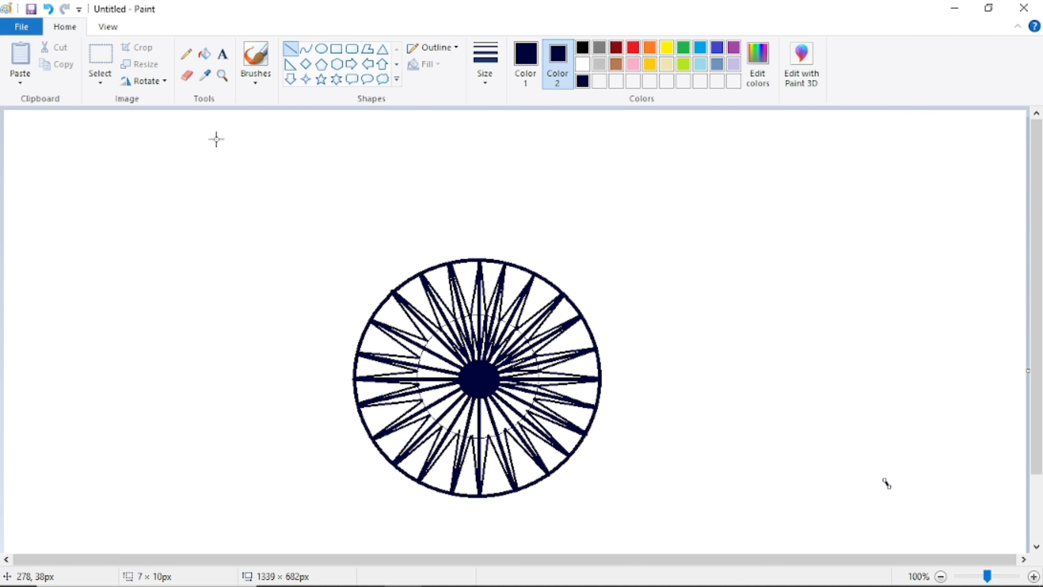
pyautogui.click(48, 9)
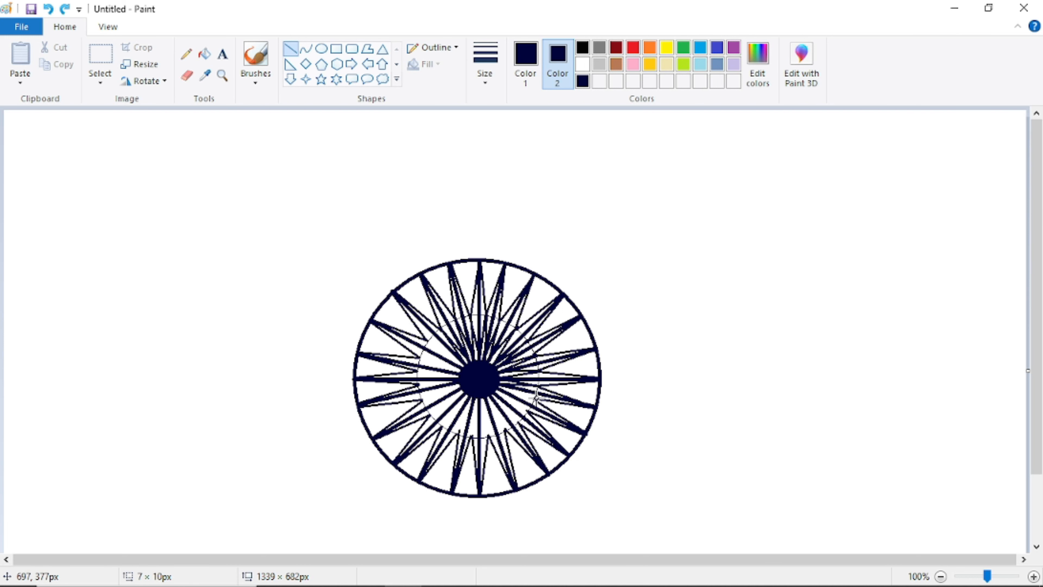
# Draw inner lines to the hub from the second and third guide-circle junctions below the right horizontal spoke
pyautogui.moveTo(536, 397); pyautogui.dragTo(481, 377)
pyautogui.click(614, 445)
pyautogui.moveTo(535, 398); pyautogui.dragTo(472, 382)
pyautogui.click(702, 474)
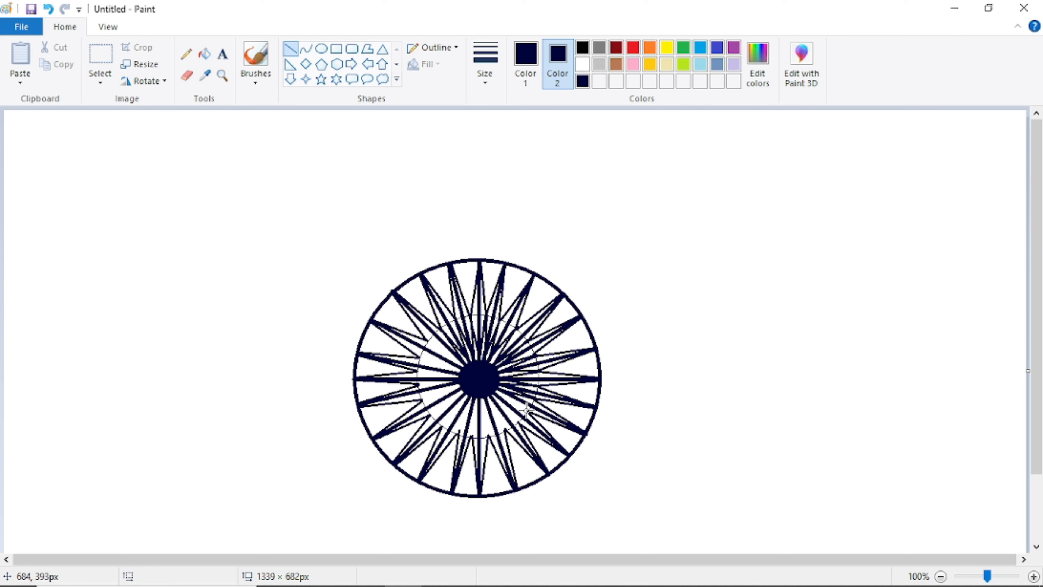
pyautogui.moveTo(529, 412); pyautogui.dragTo(475, 376)
pyautogui.click(718, 459)
pyautogui.click(706, 494)
# Draw paired inner lines to the hub from the fourth and fifth junctions below the right horizontal, including one about 54 × 51 px
pyautogui.moveTo(518, 419); pyautogui.dragTo(483, 382)
pyautogui.click(656, 506)
pyautogui.moveTo(518, 419); pyautogui.dragTo(479, 384)
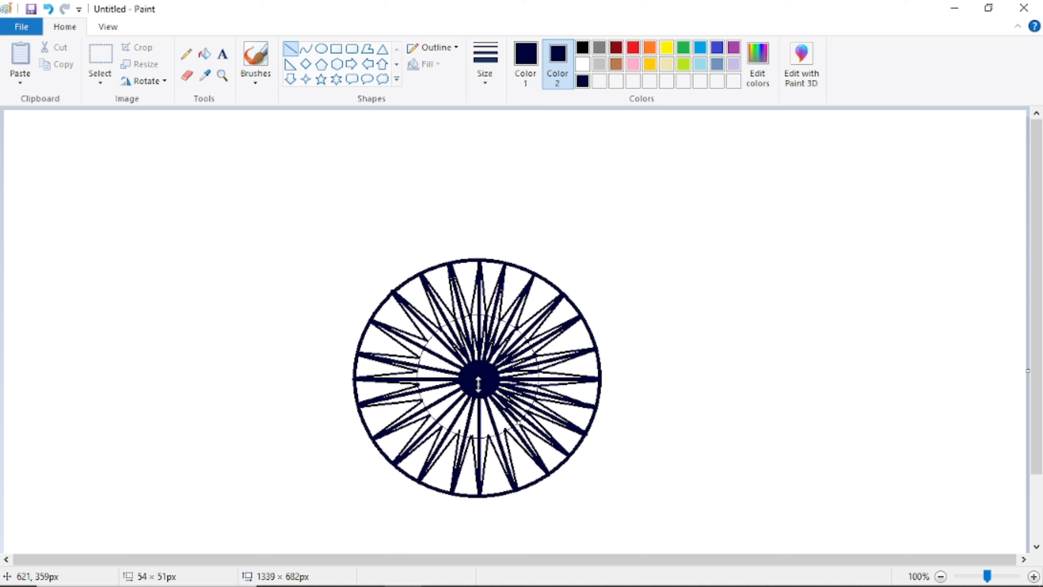
pyautogui.click(653, 452)
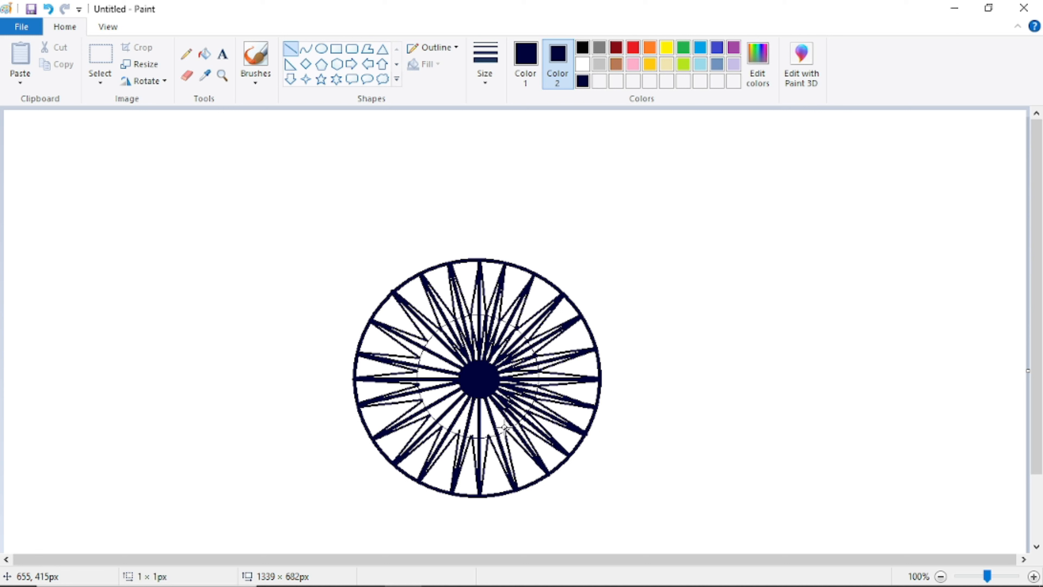
pyautogui.moveTo(504, 428); pyautogui.dragTo(489, 389)
pyautogui.click(731, 520)
pyautogui.moveTo(506, 431); pyautogui.dragTo(479, 385)
pyautogui.click(718, 531)
# Draw paired inner lines to the hub from the junctions on both sides of the bottom vertical spoke, including about 21 × 88 and 15 × 75 px
pyautogui.moveTo(489, 435); pyautogui.dragTo(485, 391)
pyautogui.click(645, 480)
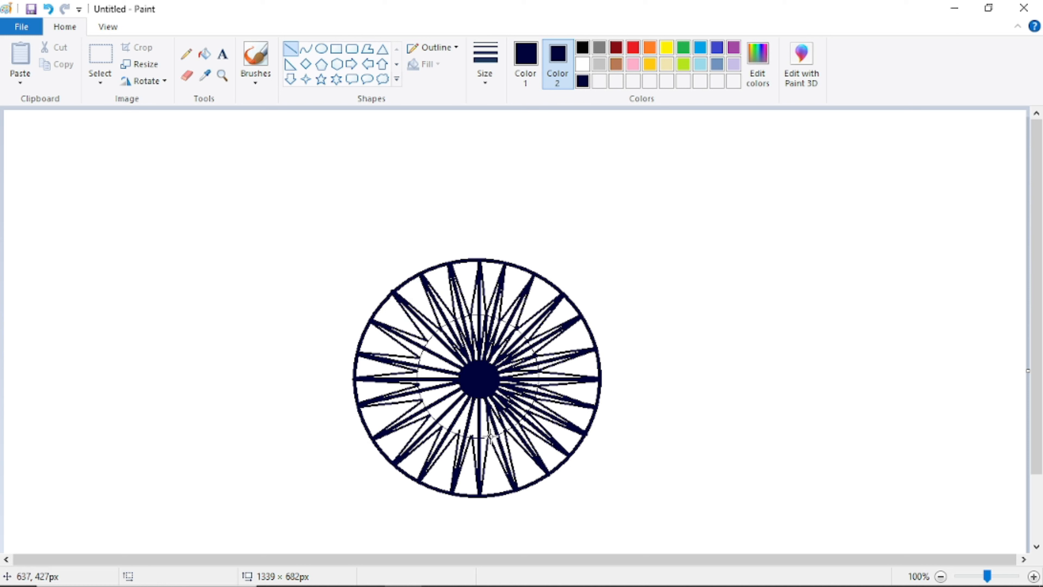
pyautogui.moveTo(488, 436); pyautogui.dragTo(474, 369)
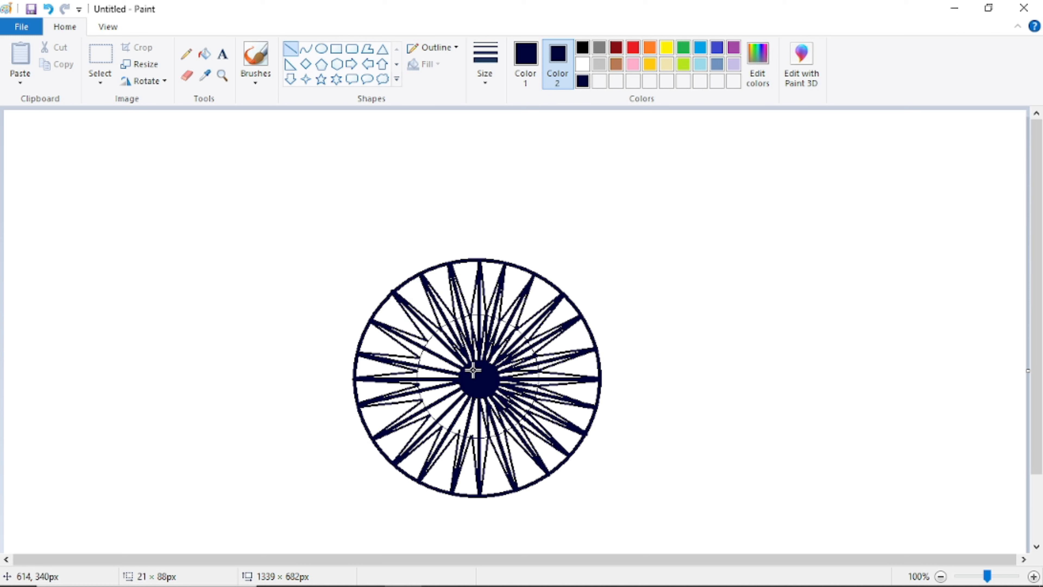
pyautogui.click(645, 487)
pyautogui.moveTo(474, 411); pyautogui.dragTo(484, 378)
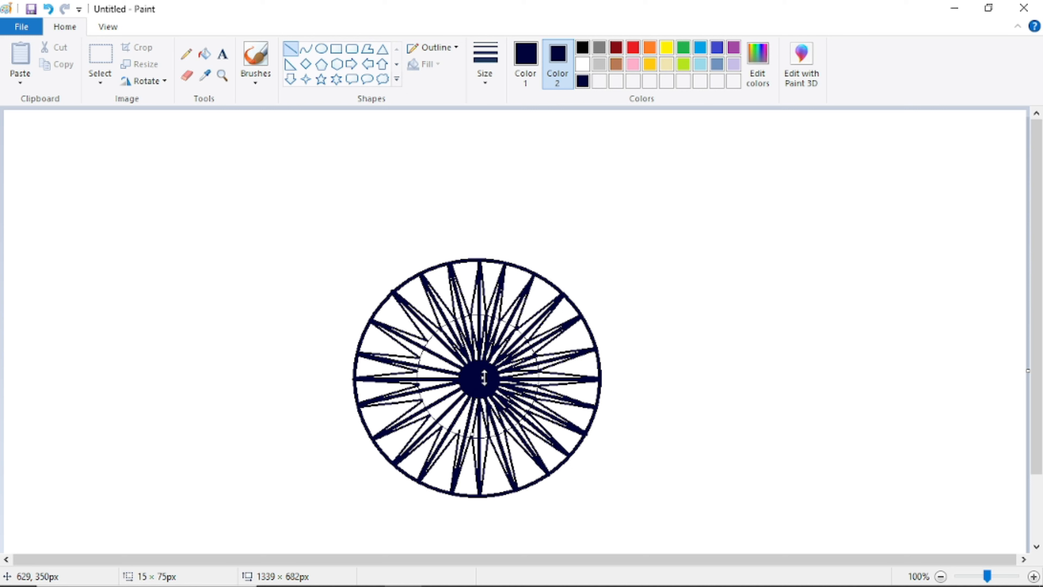
pyautogui.click(698, 459)
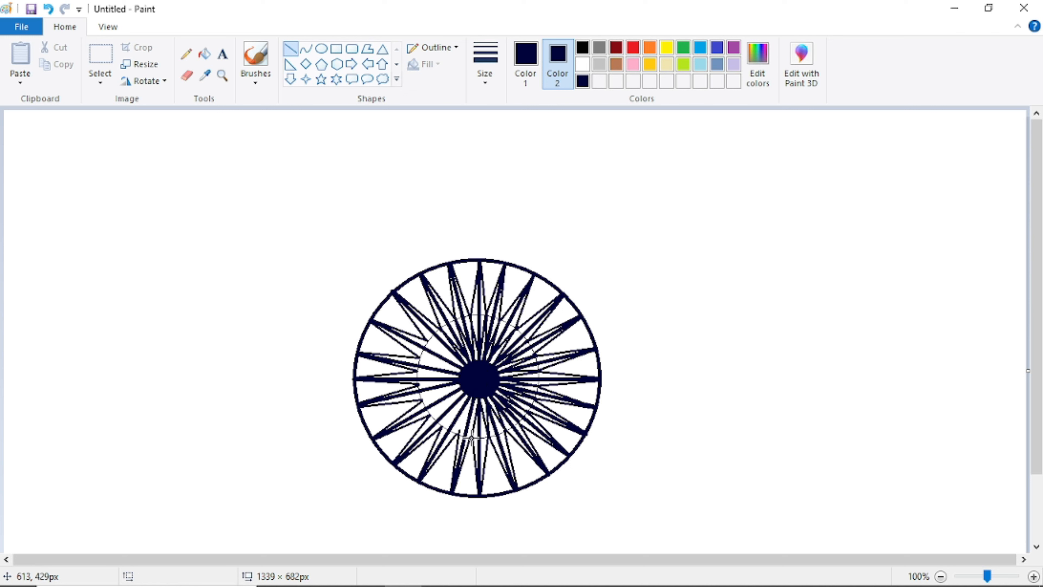
pyautogui.moveTo(475, 428); pyautogui.dragTo(473, 375)
pyautogui.click(704, 530)
# Draw paired inner lines to the hub from the second and third junctions left of the bottom vertical, including one about 46 × 48 px
pyautogui.moveTo(459, 432); pyautogui.dragTo(482, 389)
pyautogui.click(659, 445)
pyautogui.moveTo(457, 432); pyautogui.dragTo(473, 385)
pyautogui.click(636, 469)
pyautogui.moveTo(442, 426); pyautogui.dragTo(471, 387)
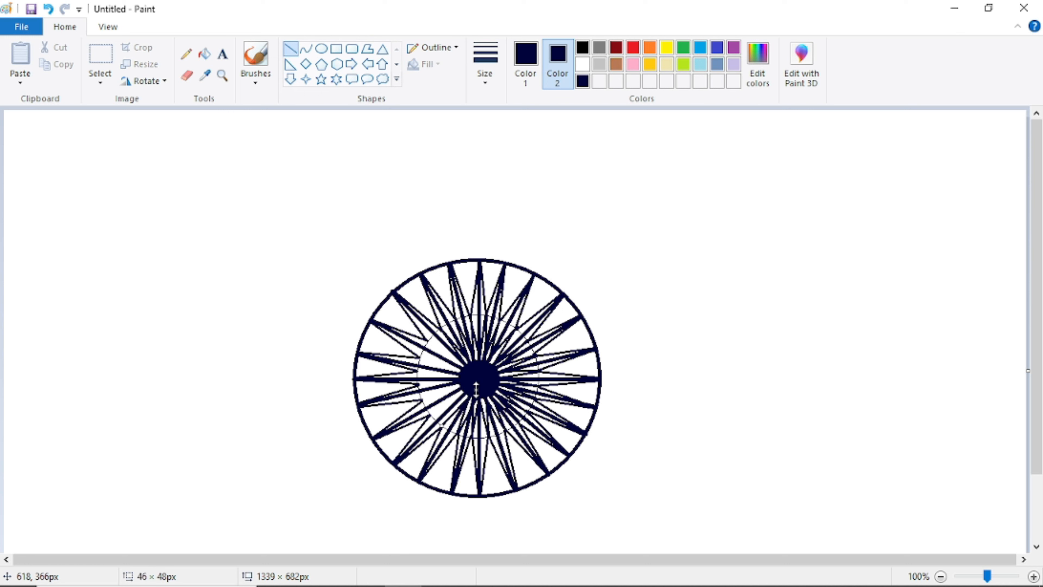
pyautogui.click(574, 505)
pyautogui.moveTo(443, 426); pyautogui.dragTo(470, 387)
pyautogui.click(452, 439)
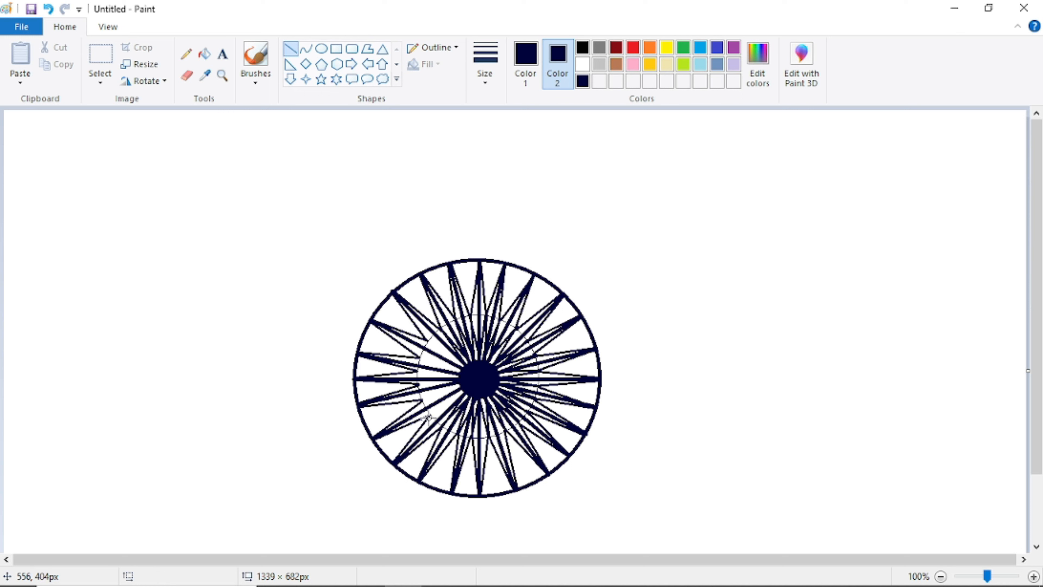
# Draw inner lines to the hub from the third and second junctions below the left horizontal, including about 56 × 37 and 75 × 32 px
pyautogui.moveTo(428, 417); pyautogui.dragTo(471, 389)
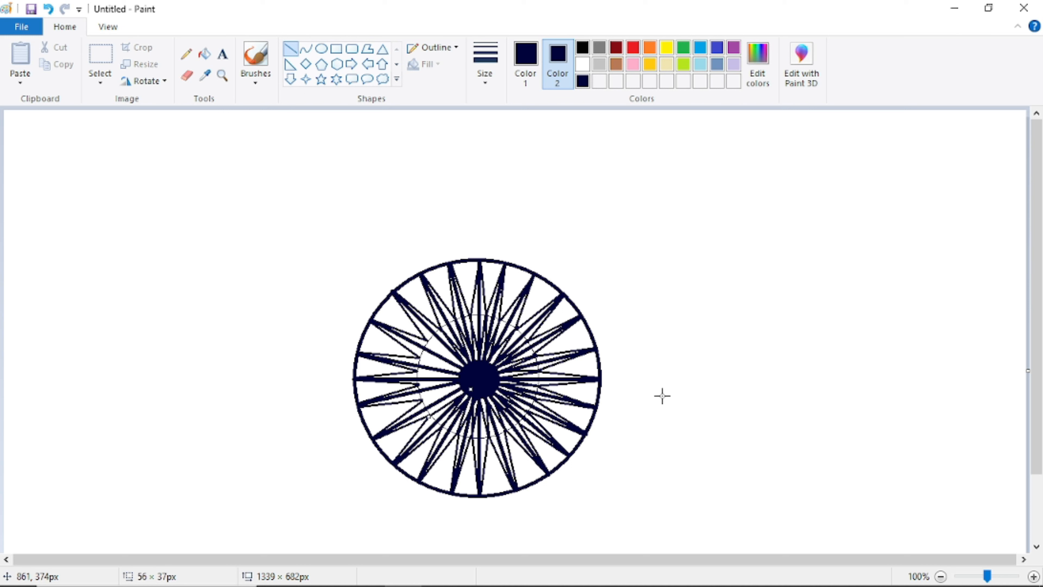
pyautogui.click(701, 402)
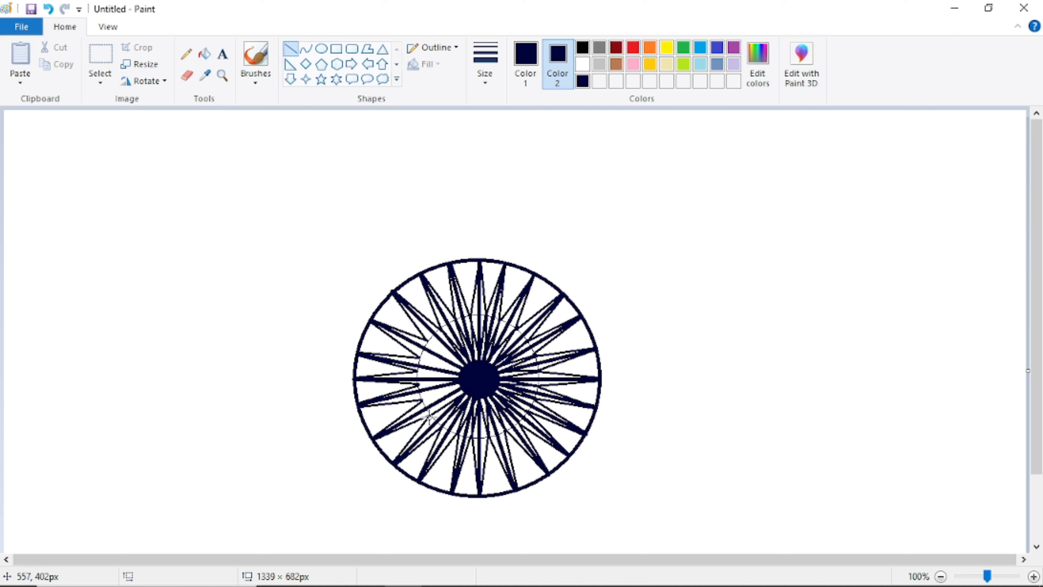
pyautogui.moveTo(428, 414); pyautogui.dragTo(474, 386)
pyautogui.click(703, 420)
pyautogui.click(418, 404)
pyautogui.moveTo(421, 400); pyautogui.dragTo(474, 376)
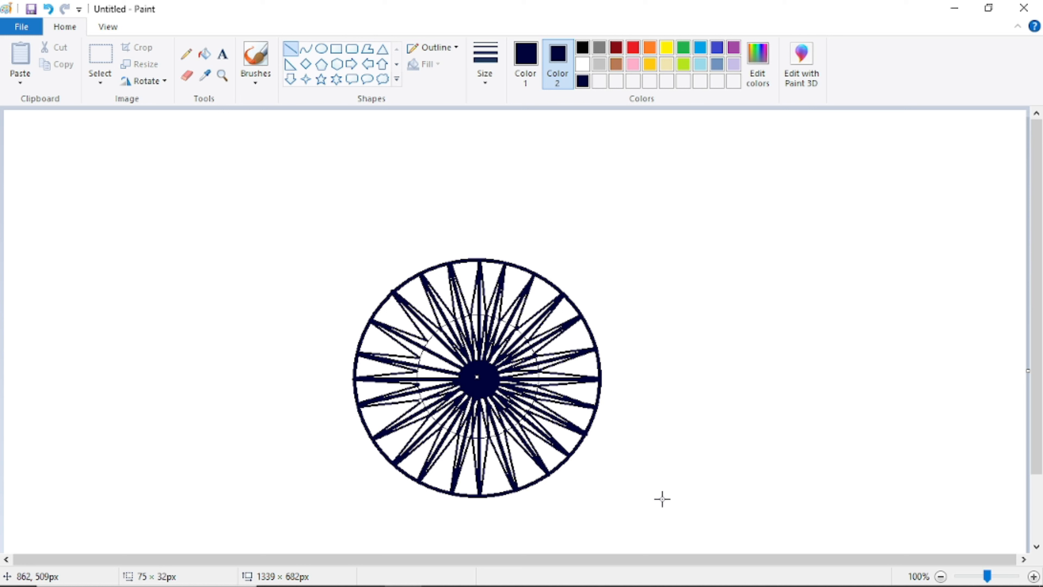
pyautogui.moveTo(663, 499); pyautogui.dragTo(454, 406)
pyautogui.hotkey('ctrl', 'z')
pyautogui.click(49, 8)
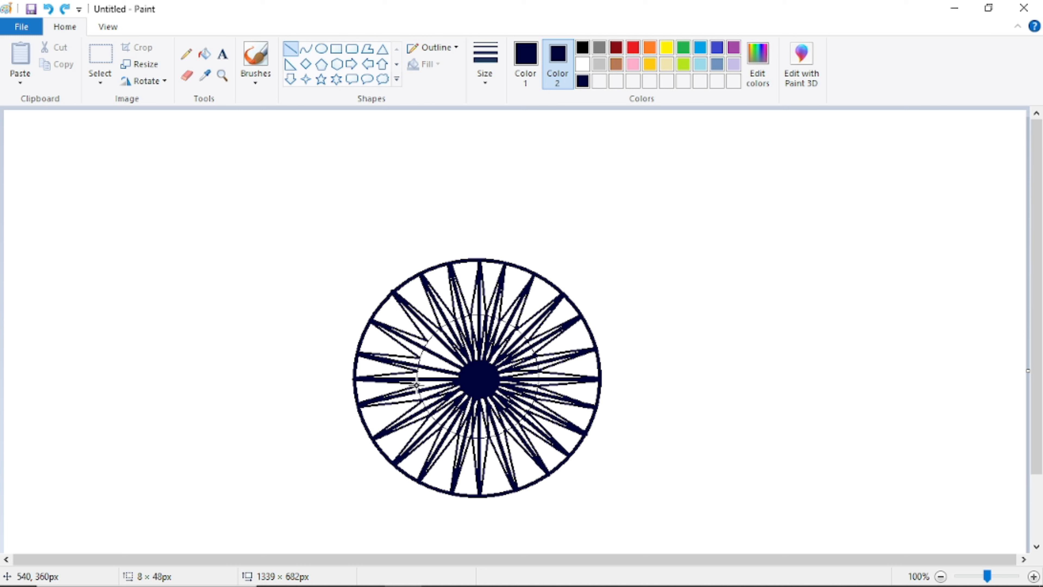
# Draw paired inner lines to the hub from the junctions just below and above the left horizontal spoke, including about 87 × 20 and 73 × 4 px
pyautogui.moveTo(415, 384); pyautogui.dragTo(481, 381)
pyautogui.moveTo(418, 384); pyautogui.dragTo(479, 374)
pyautogui.click(759, 412)
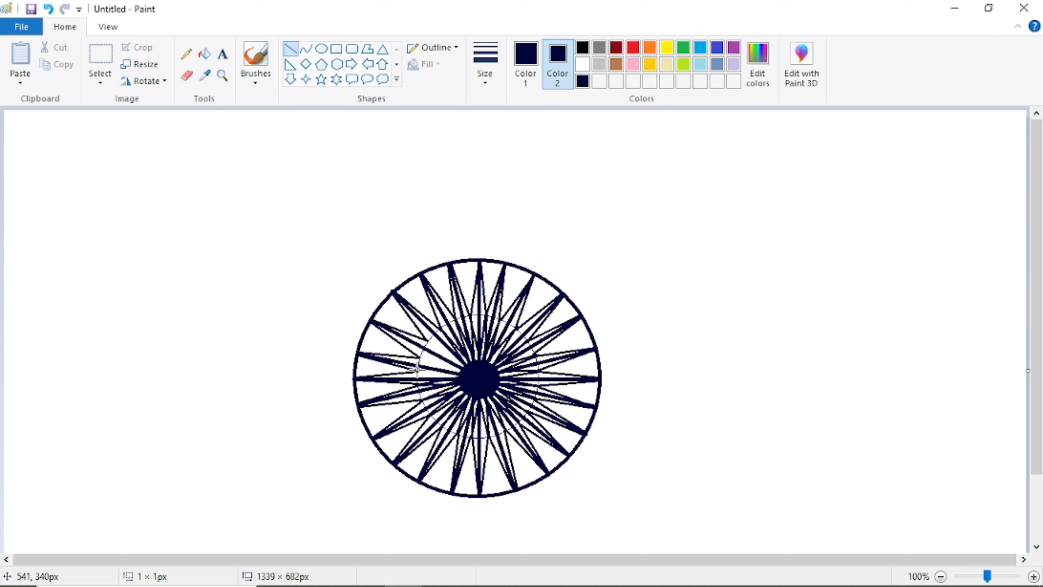
pyautogui.moveTo(417, 368); pyautogui.dragTo(483, 384)
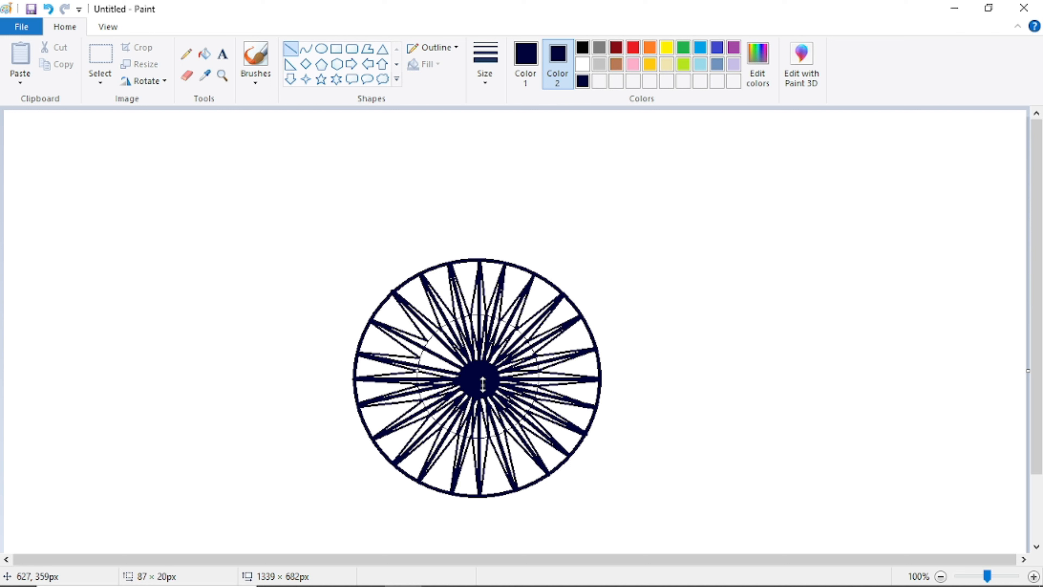
pyautogui.click(701, 348)
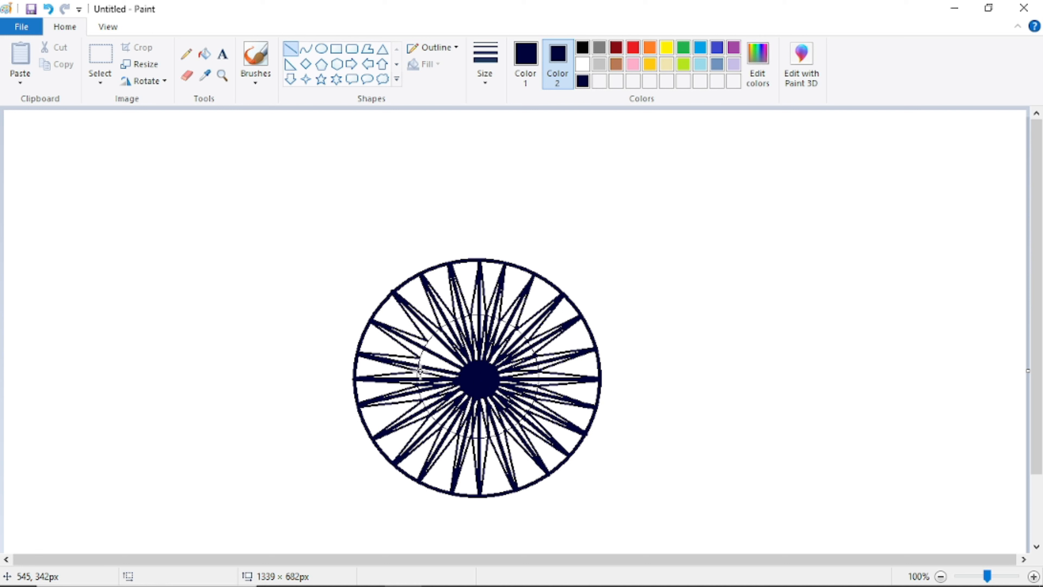
pyautogui.moveTo(417, 371); pyautogui.dragTo(473, 373)
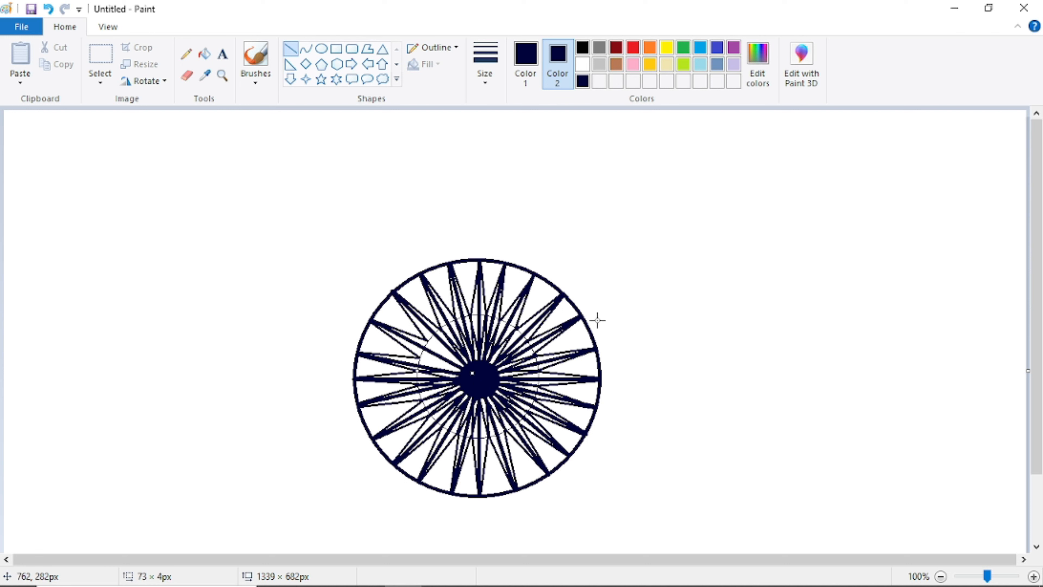
pyautogui.click(661, 301)
# Draw paired inner lines to the hub from the second and third junctions above the left horizontal, including about 89 × 26 and 82 × 52 px
pyautogui.moveTo(418, 354); pyautogui.dragTo(493, 384)
pyautogui.click(902, 290)
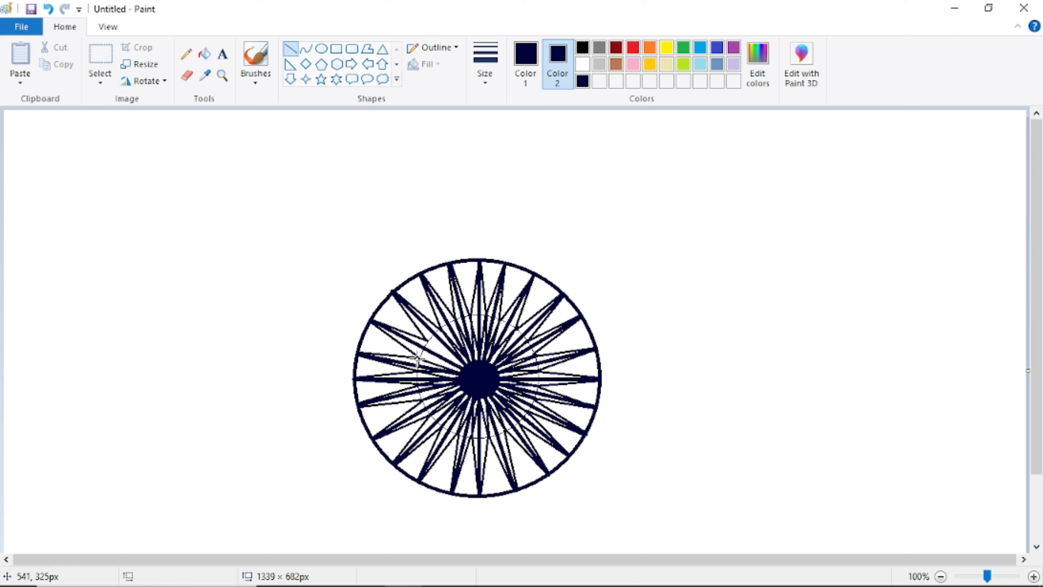
pyautogui.moveTo(420, 356); pyautogui.dragTo(488, 377)
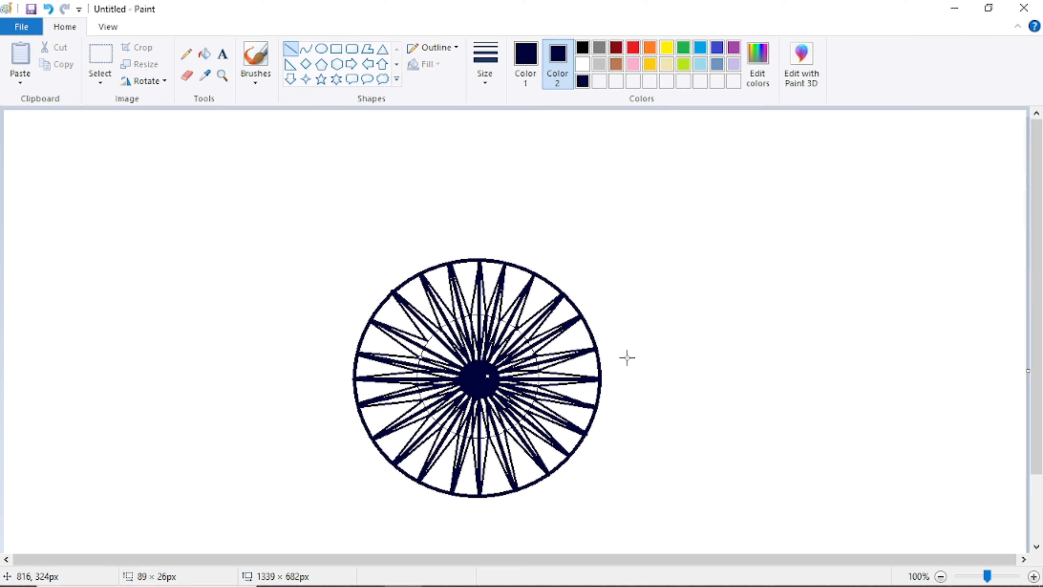
pyautogui.click(643, 354)
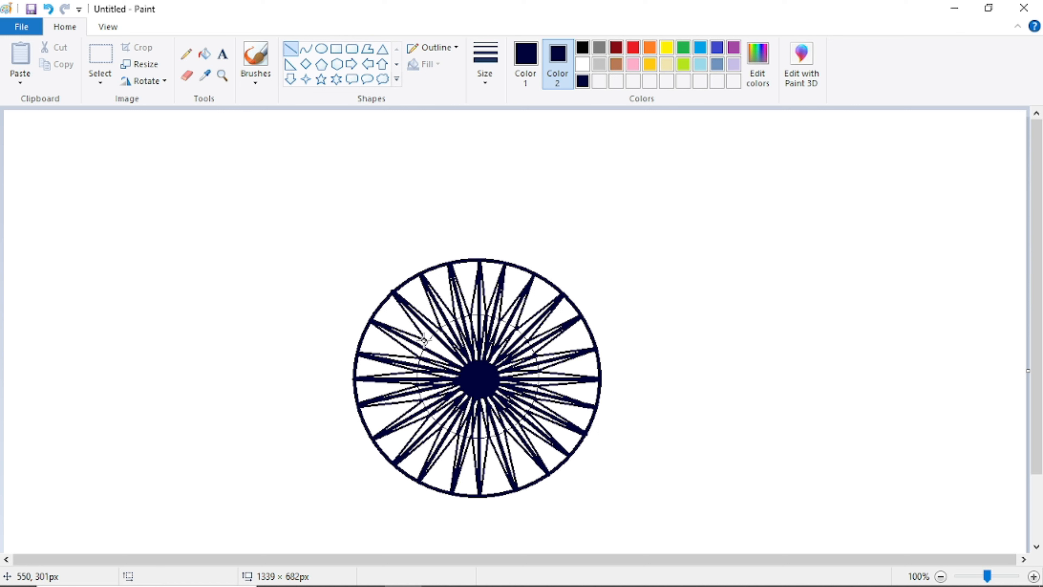
pyautogui.moveTo(427, 339); pyautogui.dragTo(485, 387)
pyautogui.click(715, 317)
pyautogui.moveTo(427, 338); pyautogui.dragTo(487, 378)
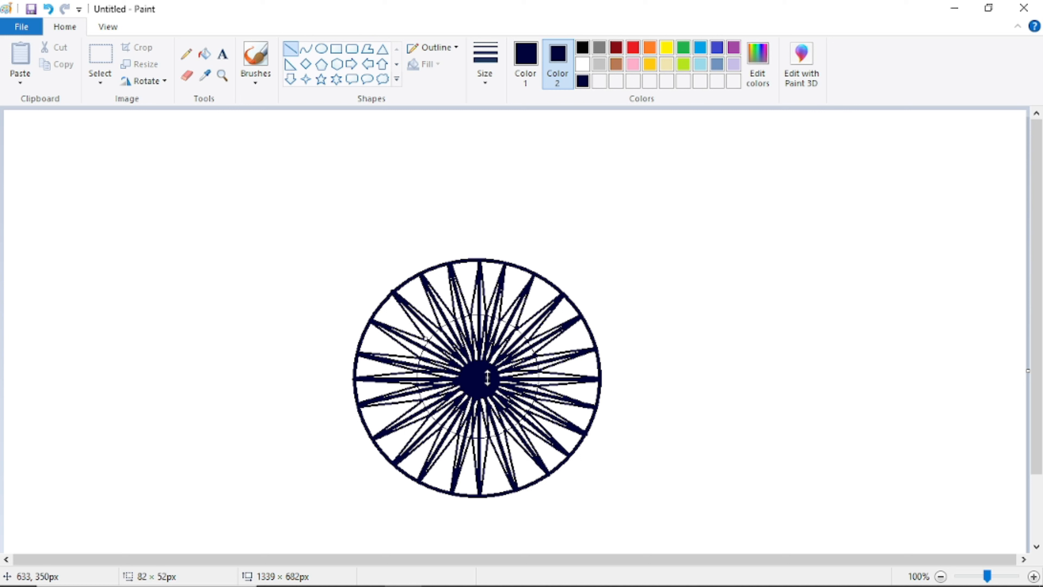
pyautogui.click(748, 350)
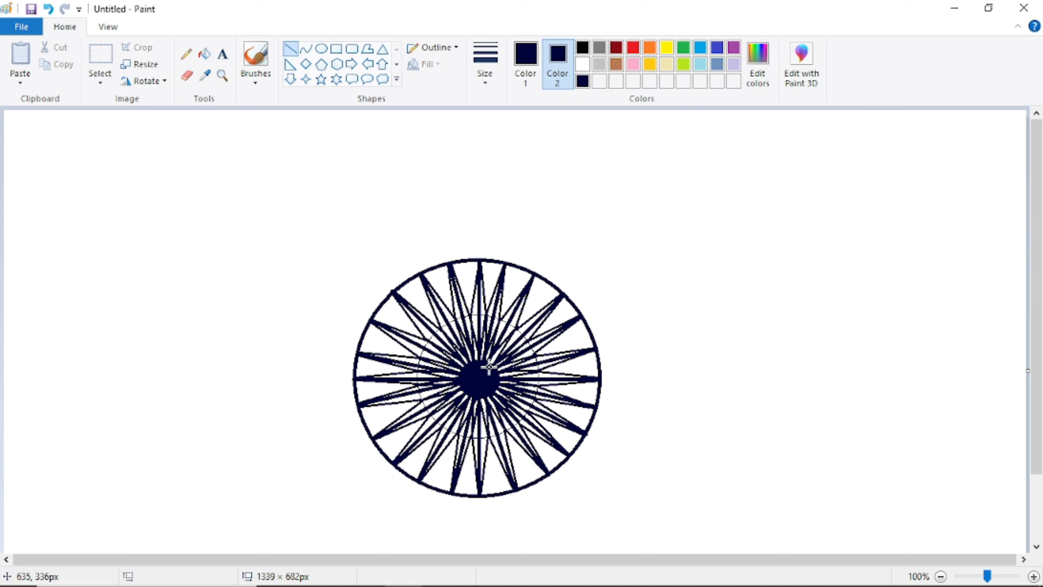
# Fill the outer sections of the first two spokes above the left horizontal and the upper half of the left horizontal spoke dark blue
pyautogui.click(204, 53)
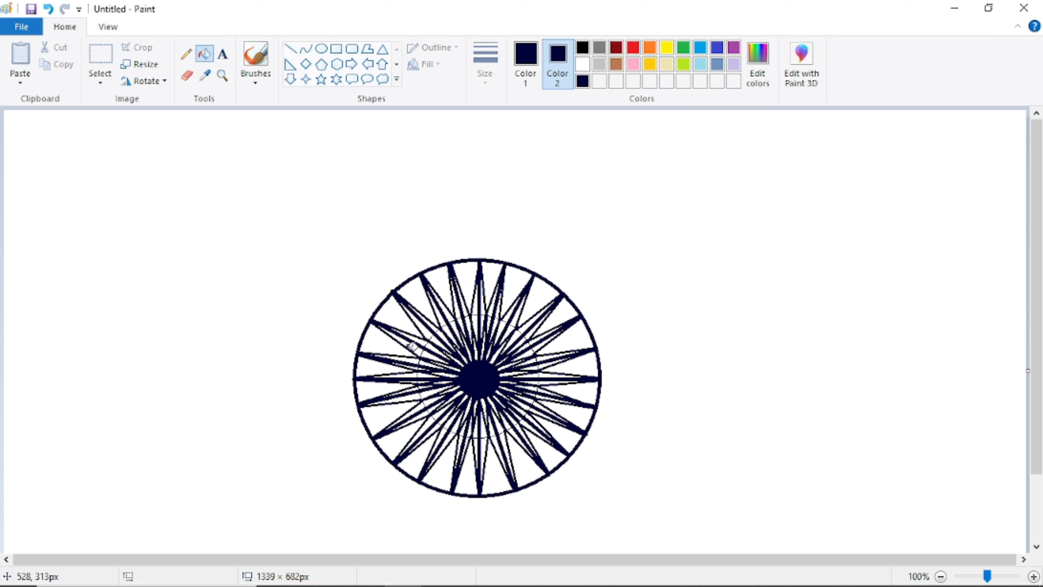
pyautogui.click(415, 342)
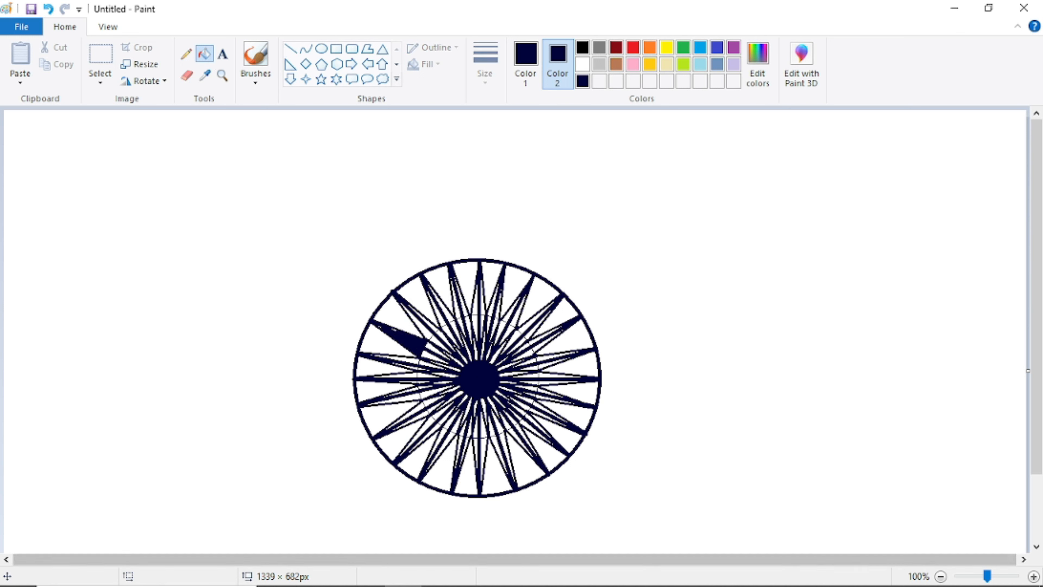
pyautogui.click(1033, 576)
pyautogui.click(1033, 576)
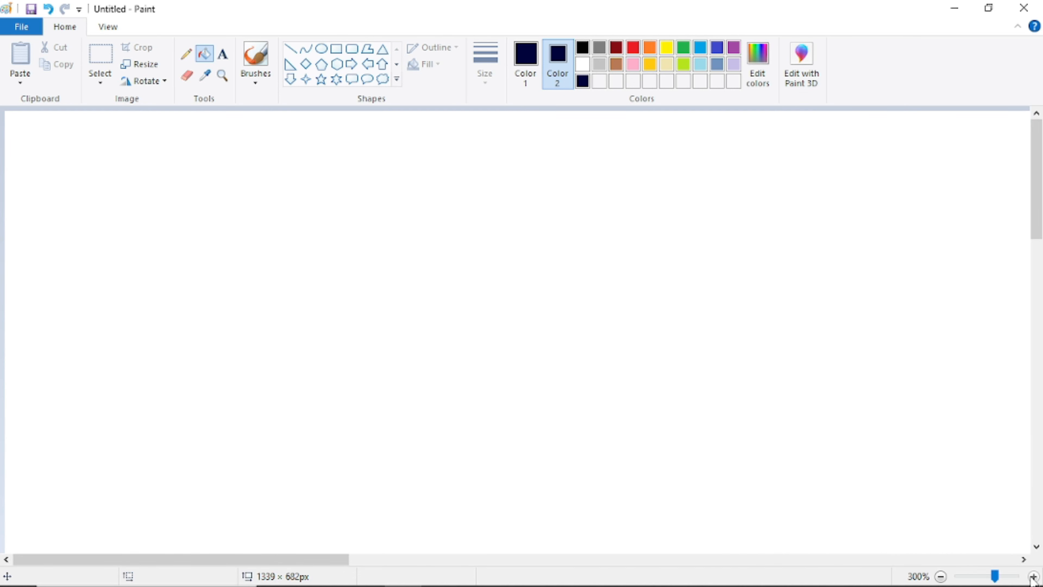
pyautogui.moveTo(1037, 197); pyautogui.dragTo(1036, 355)
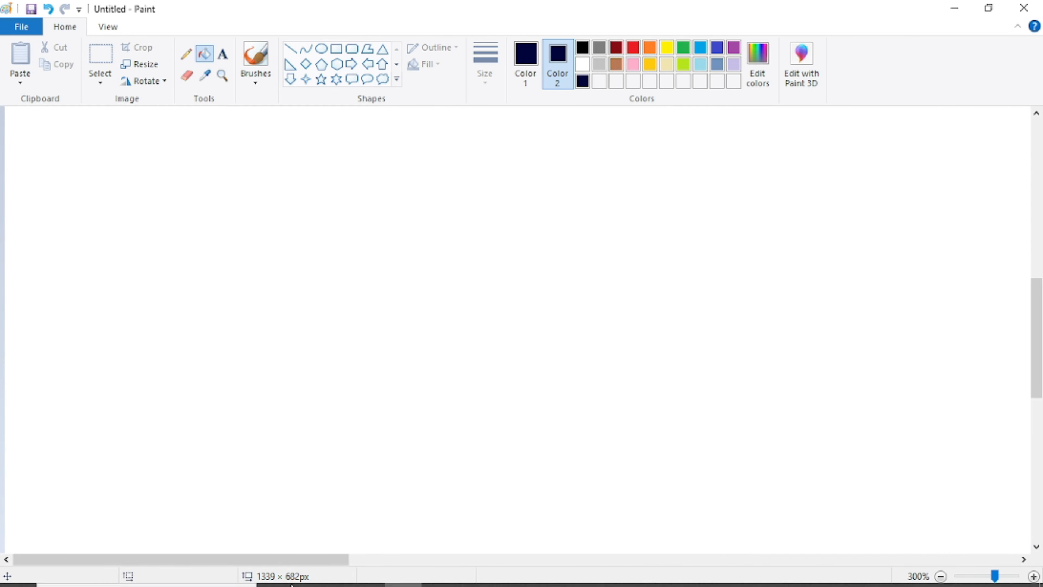
pyautogui.moveTo(297, 570); pyautogui.dragTo(569, 570)
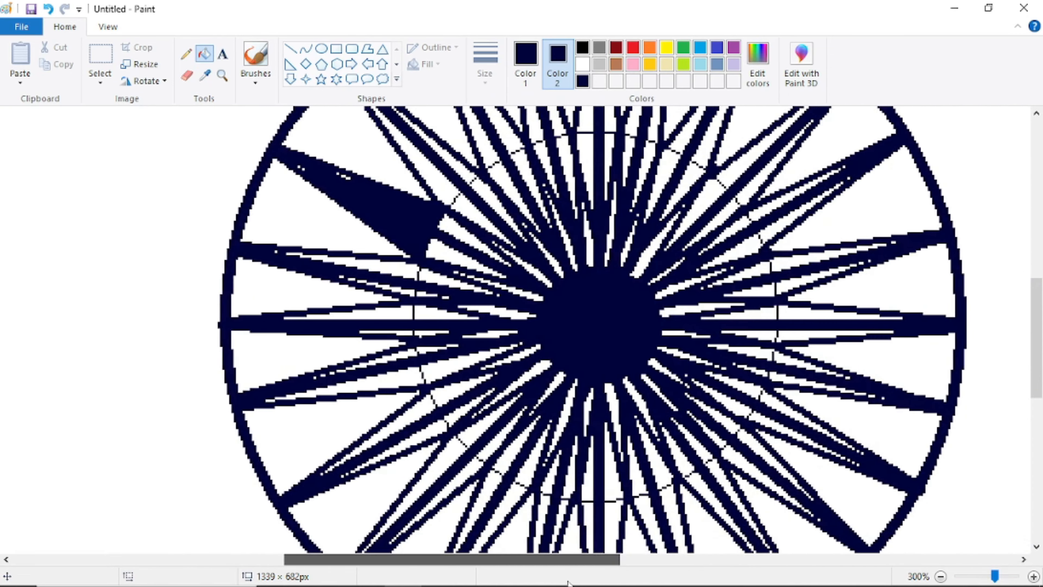
pyautogui.click(392, 263)
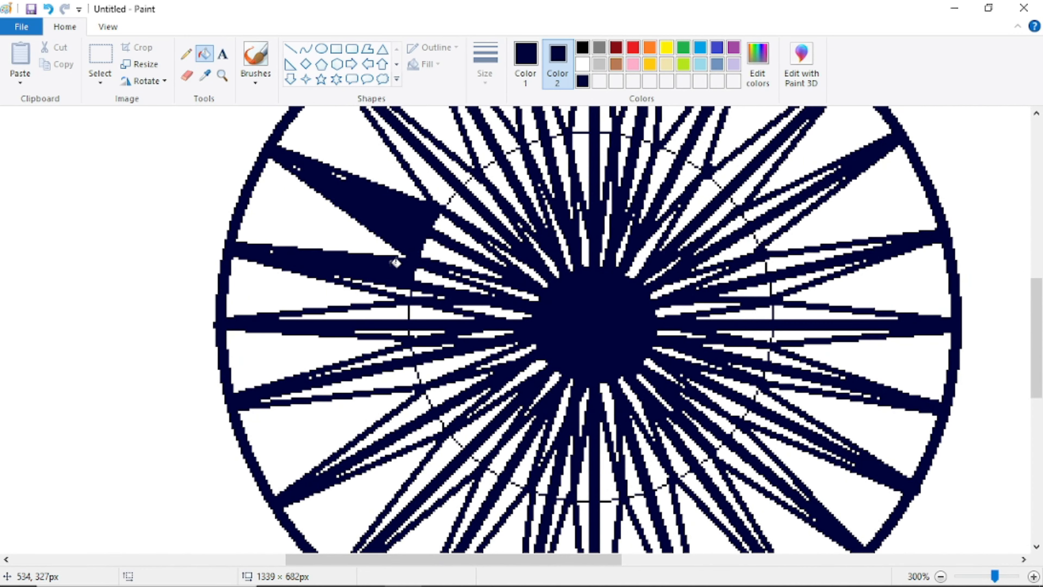
pyautogui.click(394, 287)
pyautogui.click(351, 310)
pyautogui.click(424, 313)
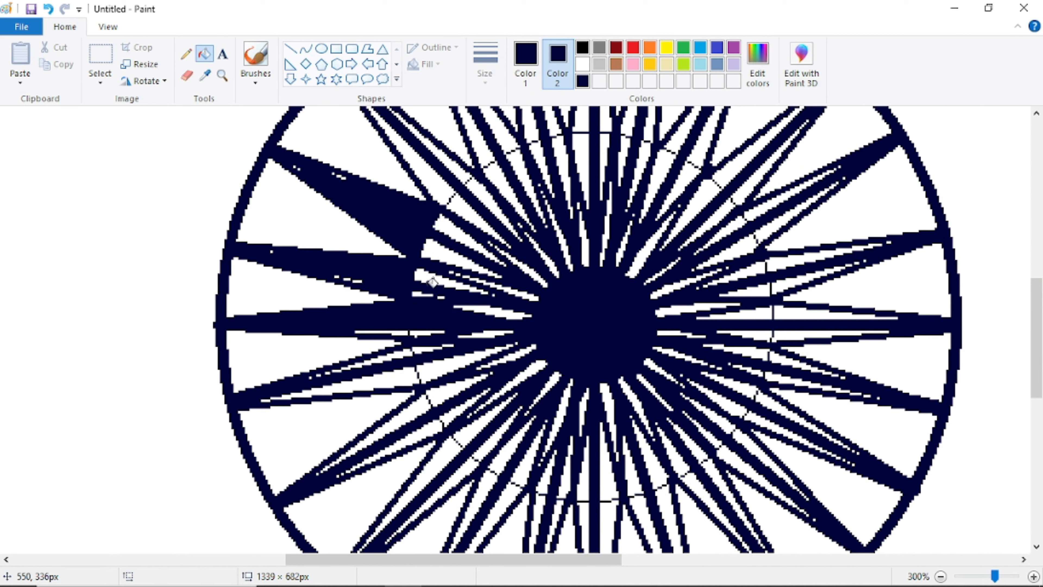
# Fill the inner sections of the first two spokes above the left horizontal and the whole third spoke dark blue
pyautogui.click(431, 273)
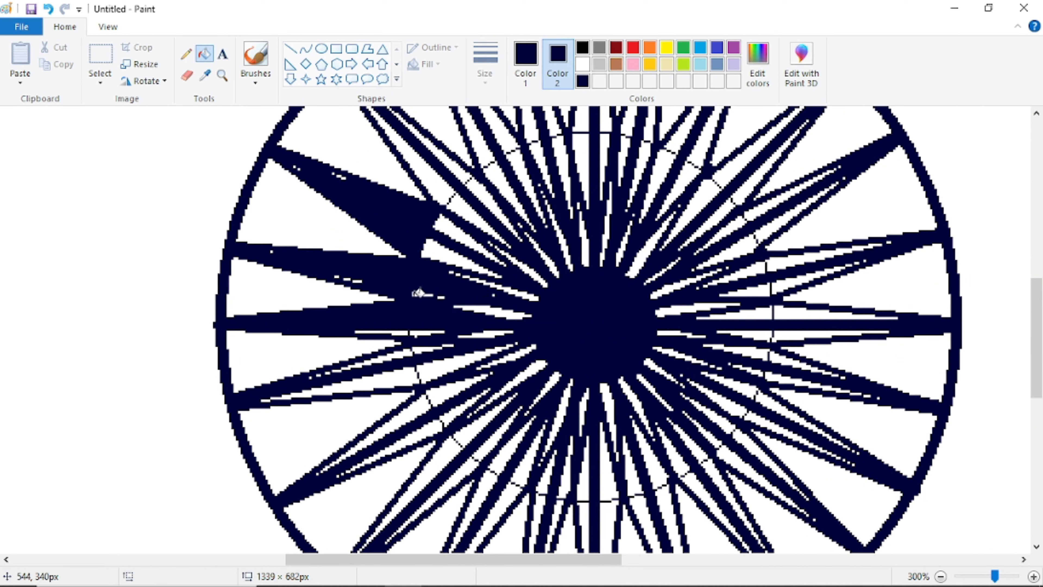
pyautogui.click(436, 253)
pyautogui.click(447, 218)
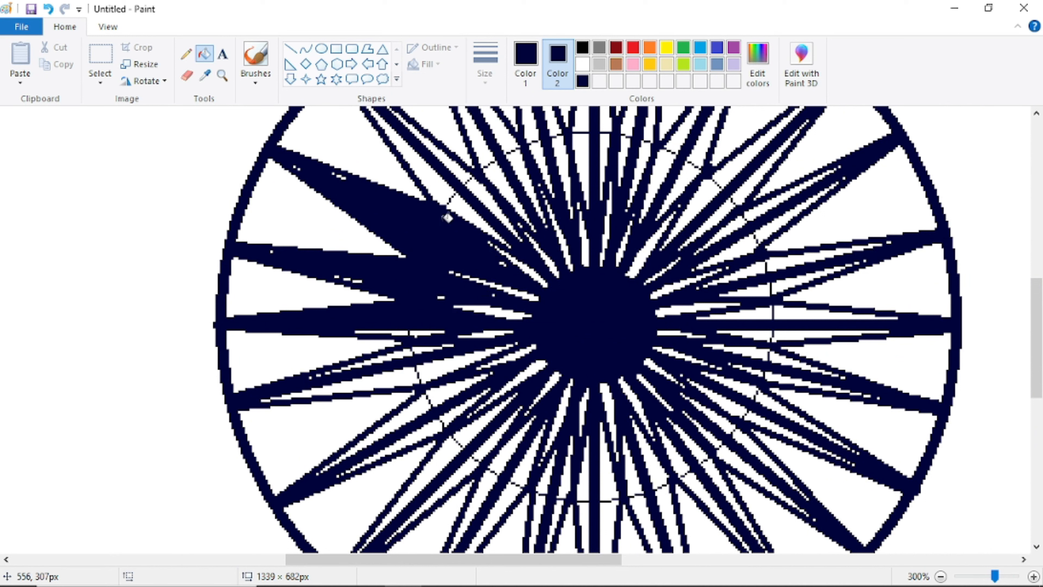
pyautogui.click(452, 192)
pyautogui.click(459, 208)
pyautogui.click(480, 188)
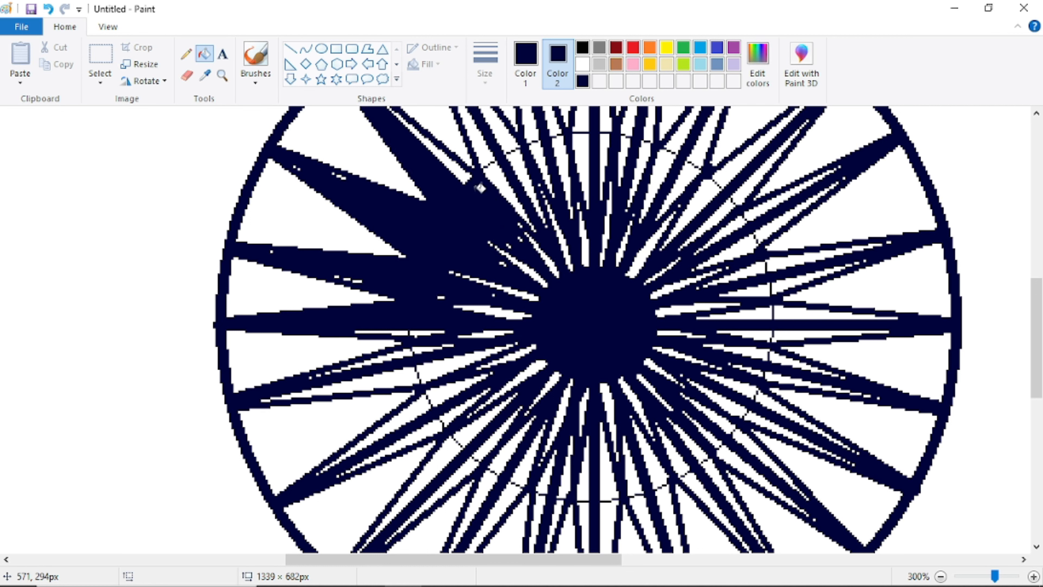
pyautogui.click(466, 172)
# Fill the inner and outer sections of the second and first spokes left of the top vertical with dark blue
pyautogui.click(481, 152)
pyautogui.click(507, 185)
pyautogui.click(512, 137)
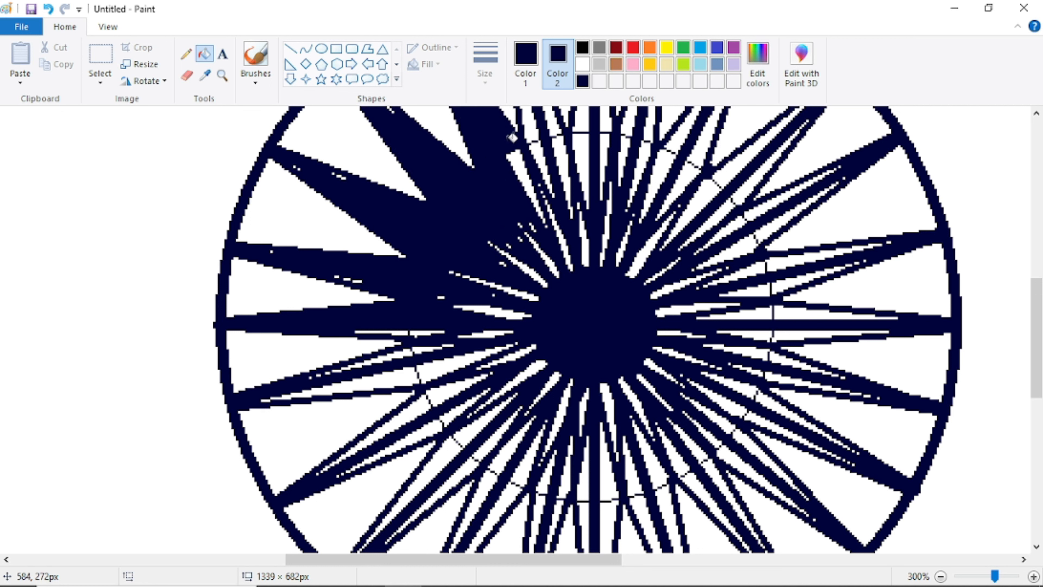
pyautogui.click(518, 158)
pyautogui.click(533, 115)
pyautogui.click(540, 155)
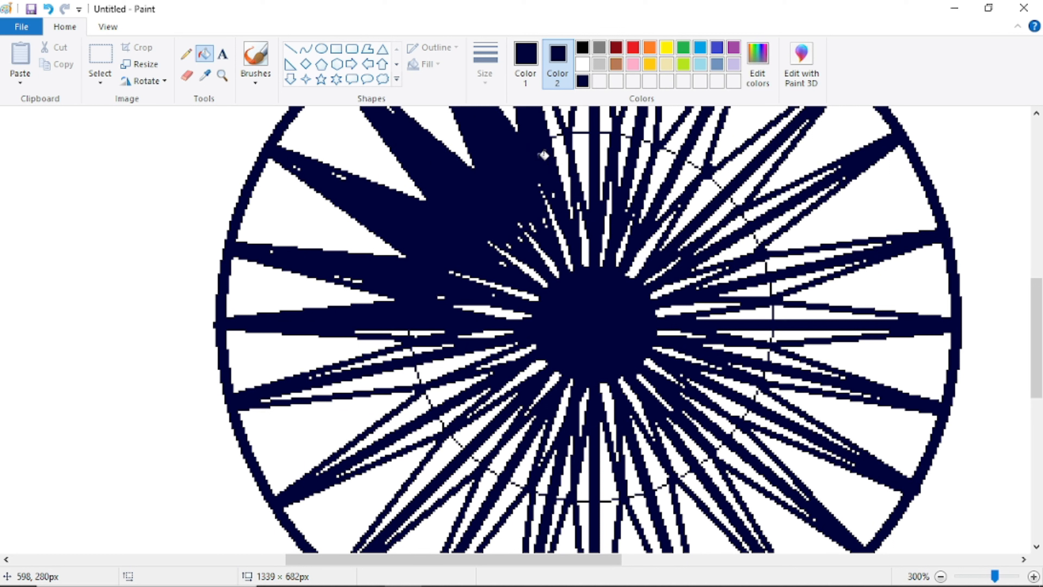
pyautogui.click(556, 118)
pyautogui.click(559, 154)
# Fill both halves of the top vertical spoke and the first spoke to its right with dark blue
pyautogui.click(584, 119)
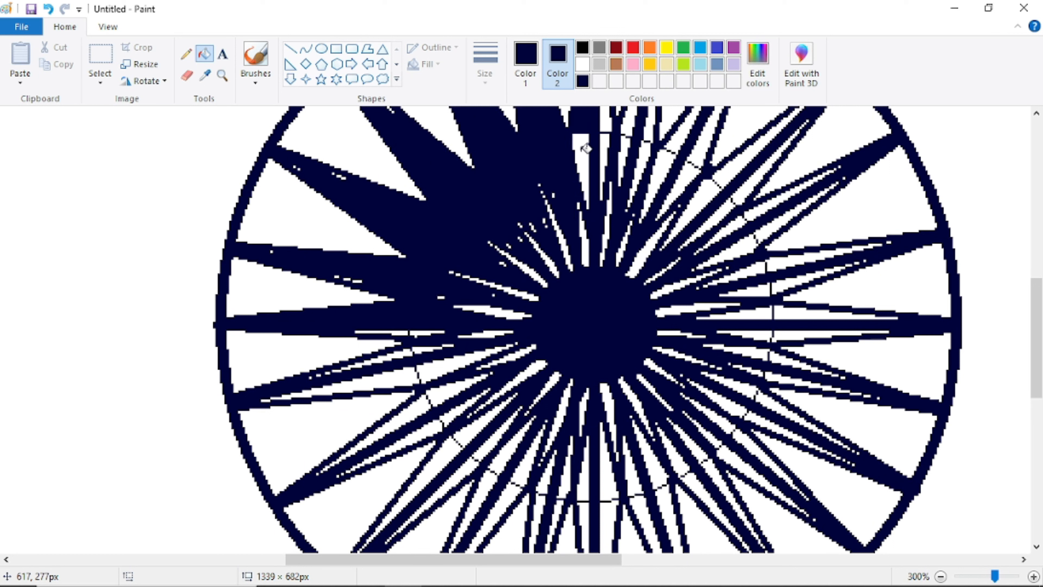
pyautogui.click(585, 148)
pyautogui.click(608, 123)
pyautogui.click(607, 150)
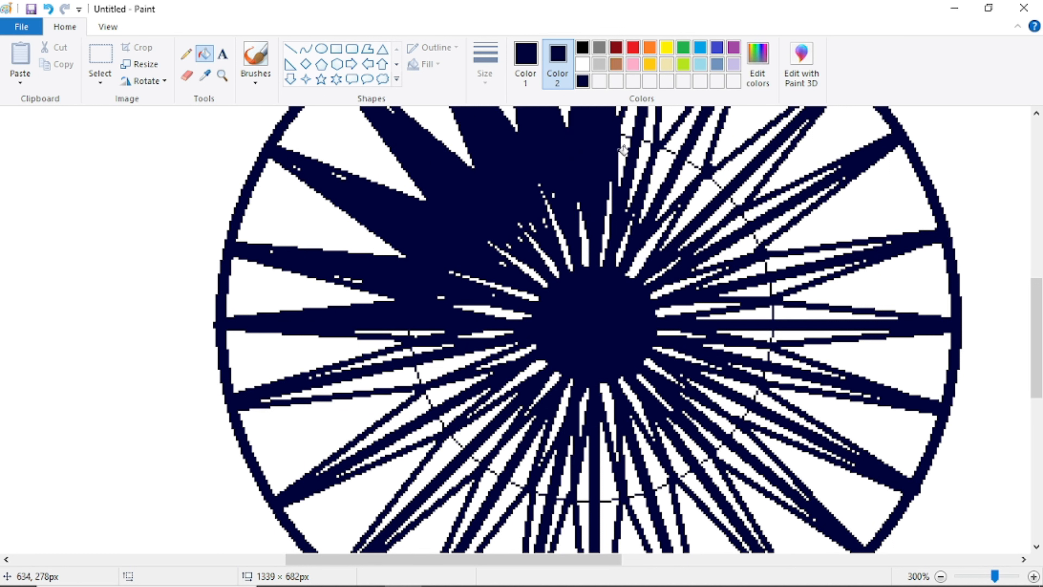
pyautogui.click(634, 131)
pyautogui.click(628, 149)
pyautogui.click(652, 132)
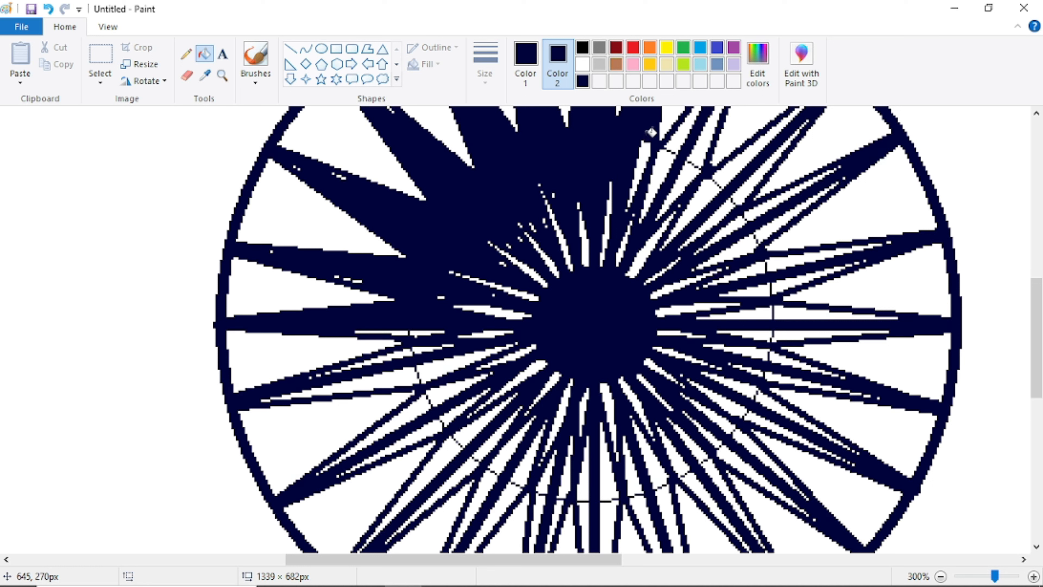
pyautogui.click(650, 154)
# Fill the inner and outer sections of the second and third spokes right of the top vertical with dark blue
pyautogui.click(679, 140)
pyautogui.click(668, 158)
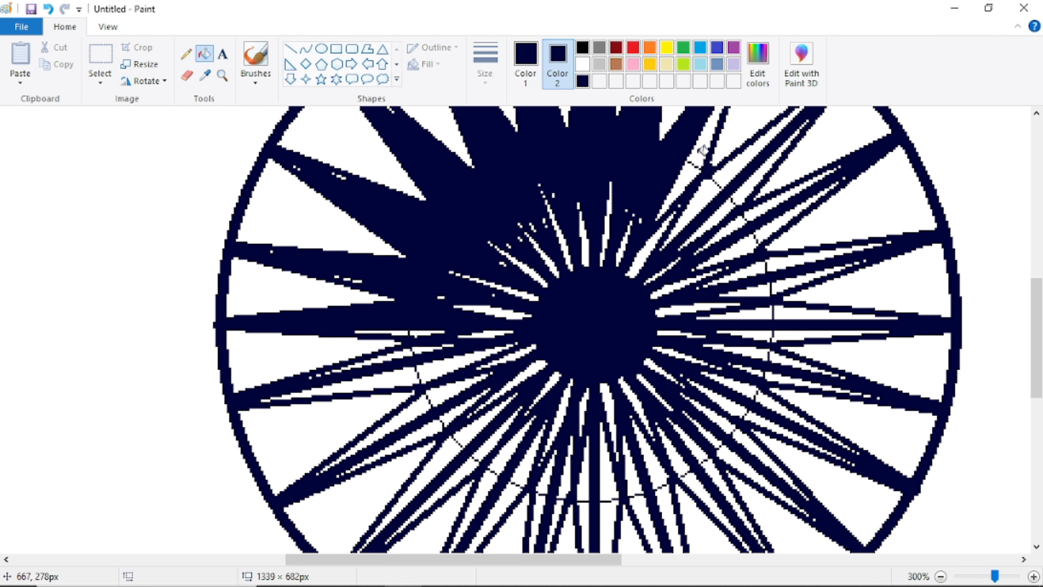
pyautogui.click(703, 150)
pyautogui.click(690, 172)
pyautogui.click(738, 170)
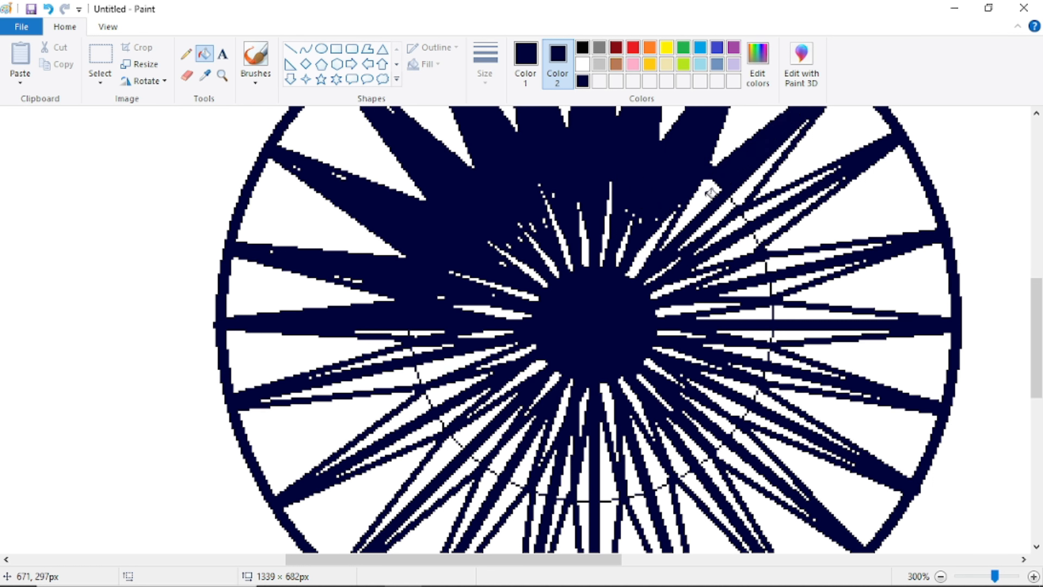
pyautogui.click(710, 193)
pyautogui.click(755, 182)
pyautogui.click(734, 202)
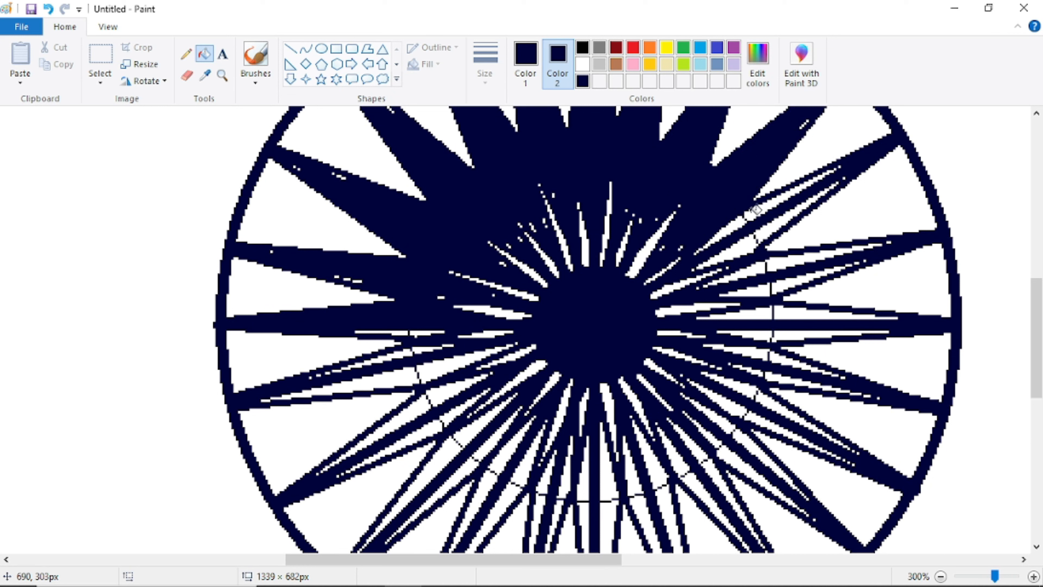
# Fill the inner and outer sections of the second and first spokes above the right horizontal with dark blue
pyautogui.click(757, 207)
pyautogui.click(738, 225)
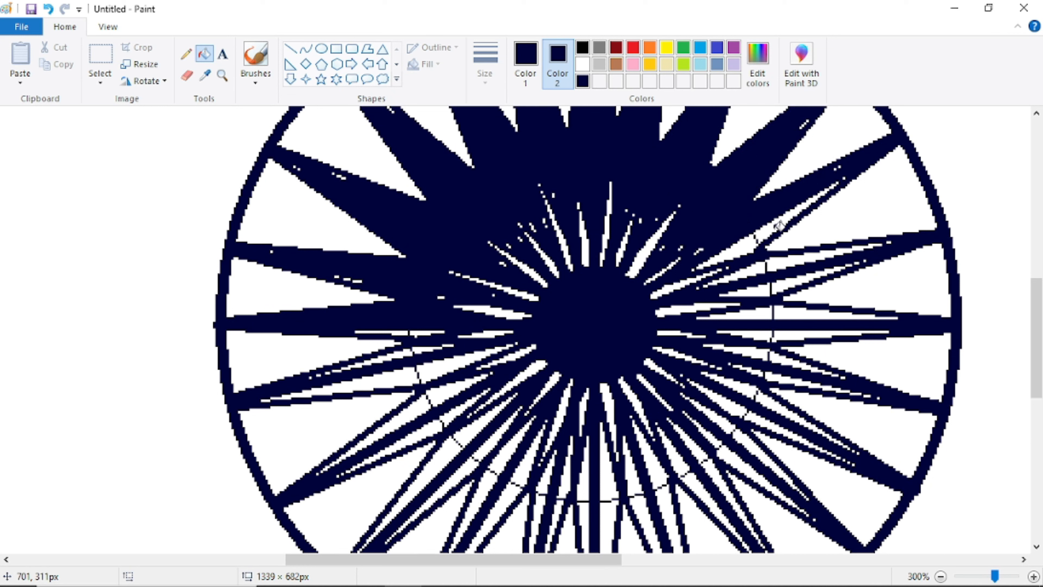
pyautogui.click(779, 226)
pyautogui.click(748, 243)
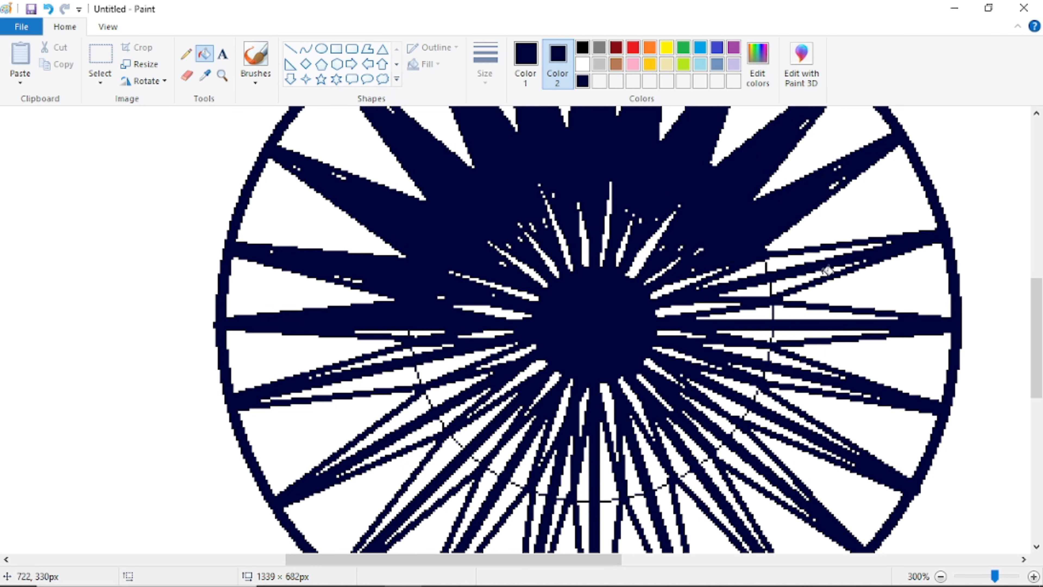
pyautogui.click(798, 257)
pyautogui.click(758, 269)
pyautogui.click(785, 281)
pyautogui.click(759, 287)
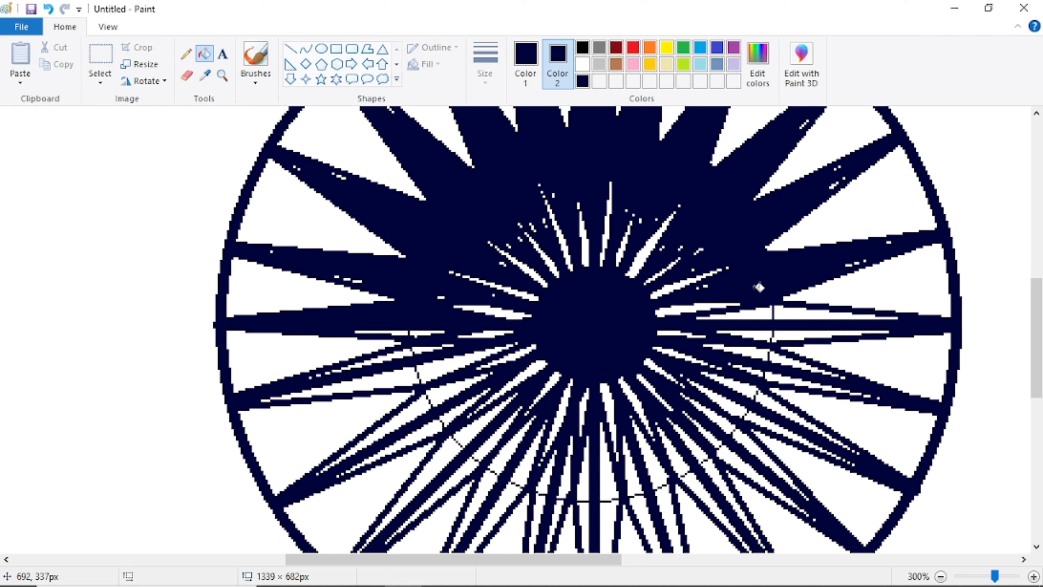
# Fill both halves of the right horizontal spoke and the first spoke below it with dark blue
pyautogui.click(785, 313)
pyautogui.click(760, 315)
pyautogui.click(787, 332)
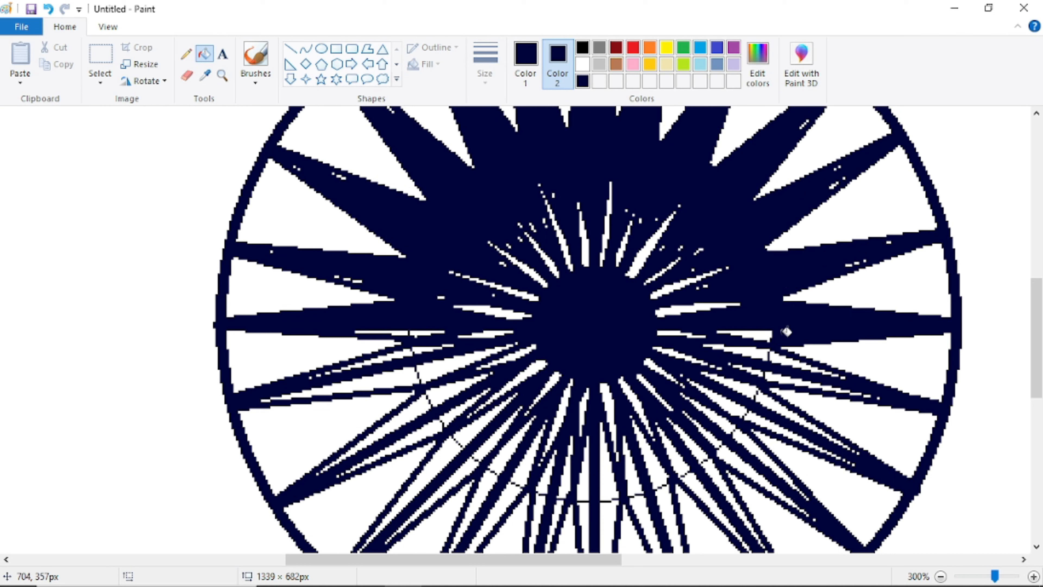
pyautogui.click(770, 336)
pyautogui.click(781, 356)
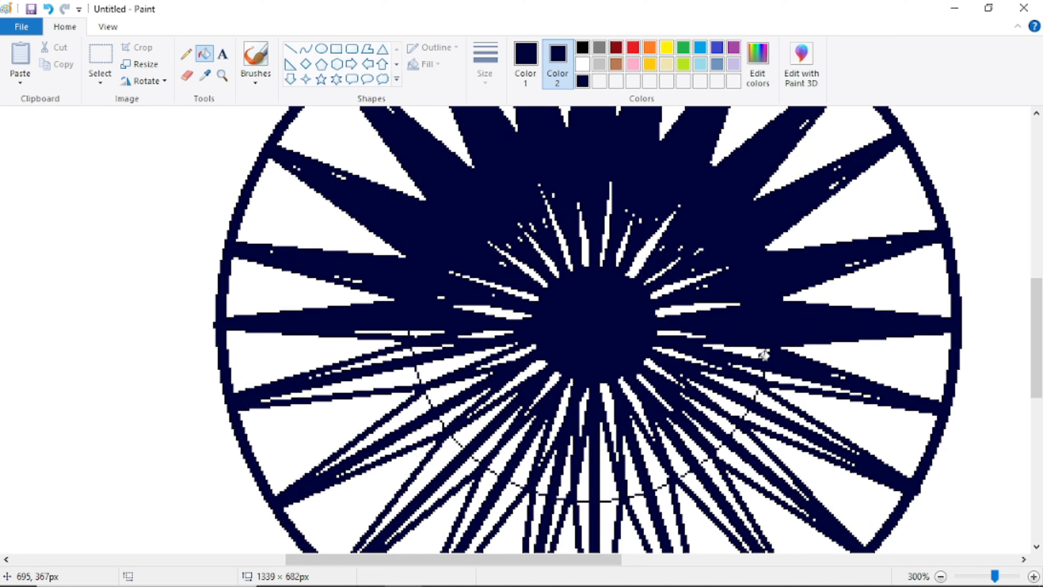
pyautogui.click(758, 353)
pyautogui.click(776, 378)
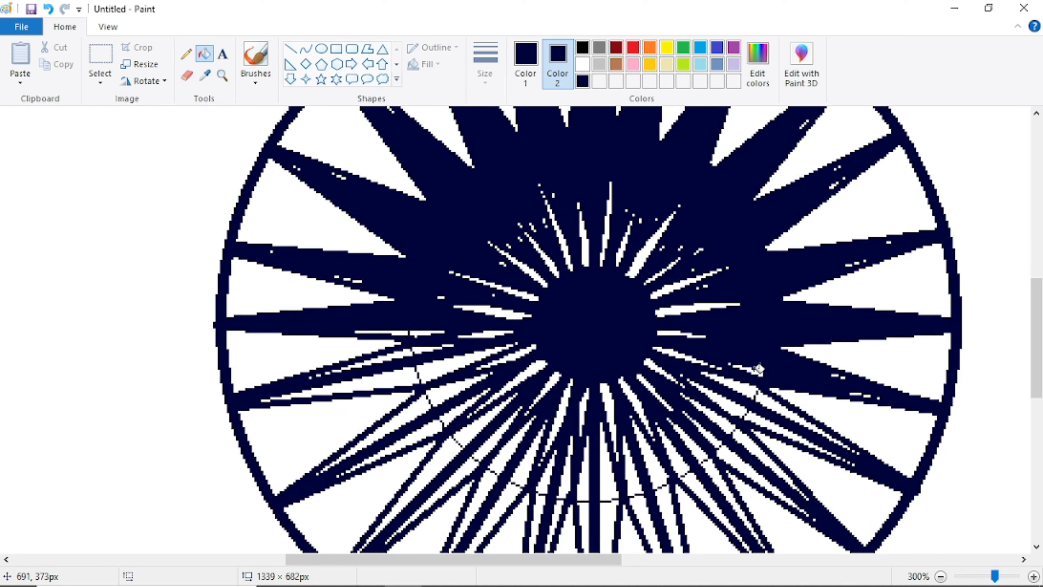
pyautogui.click(753, 389)
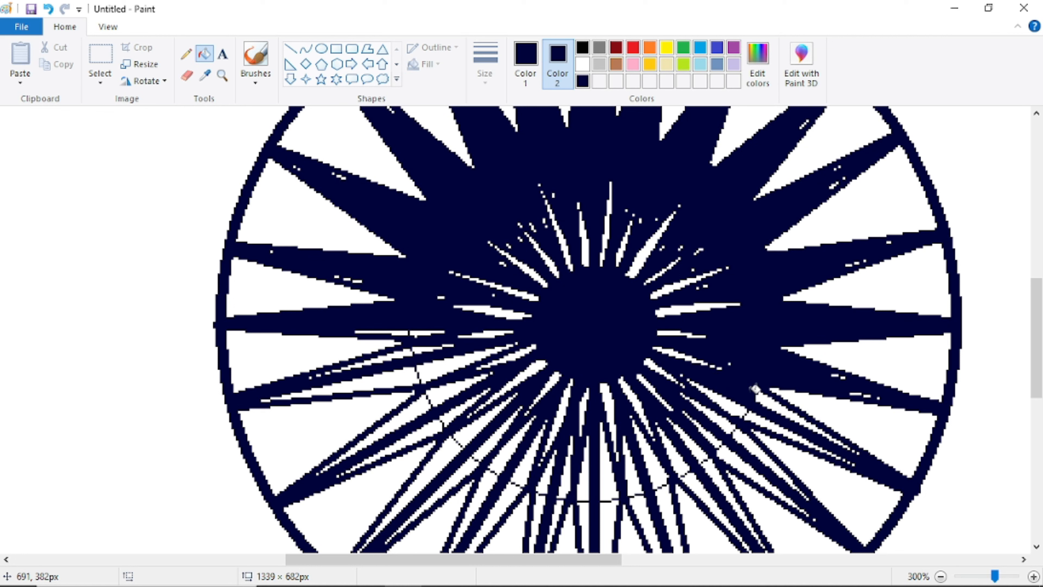
# Fill the inner and outer sections of the second and third spokes below the right horizontal with dark blue
pyautogui.click(770, 395)
pyautogui.click(725, 397)
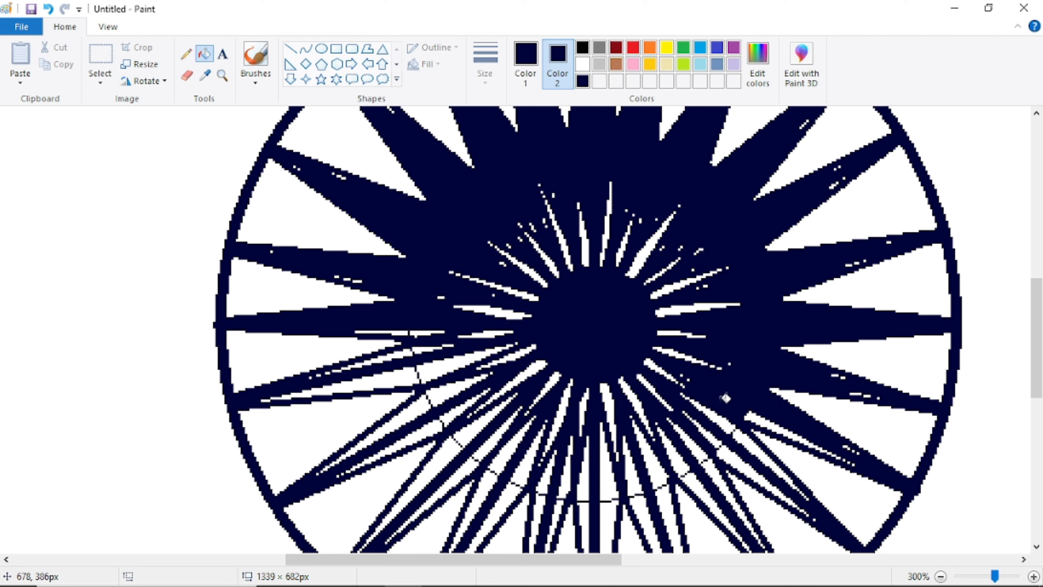
pyautogui.click(765, 417)
pyautogui.click(722, 415)
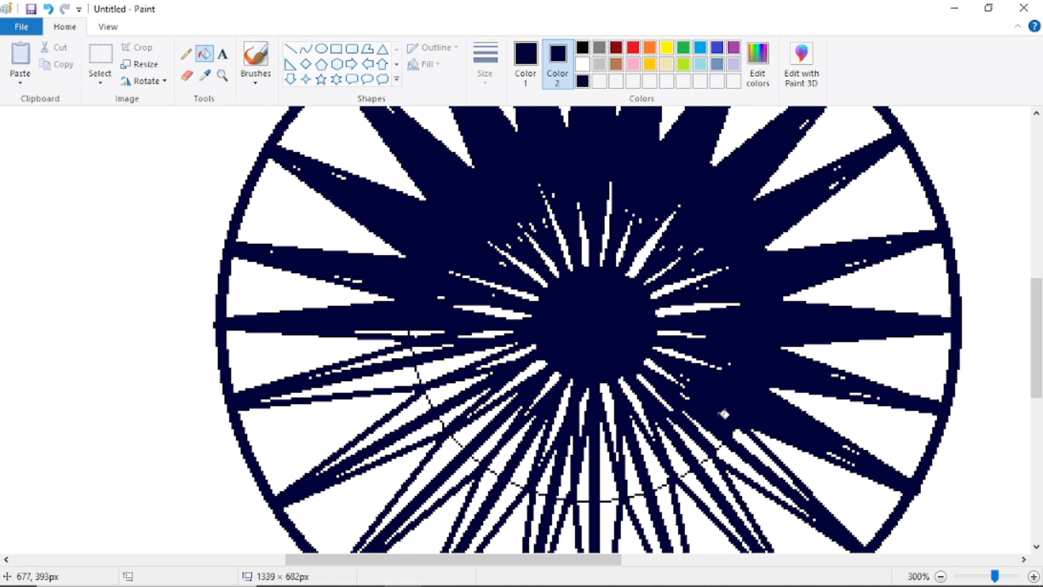
pyautogui.click(735, 435)
pyautogui.click(720, 439)
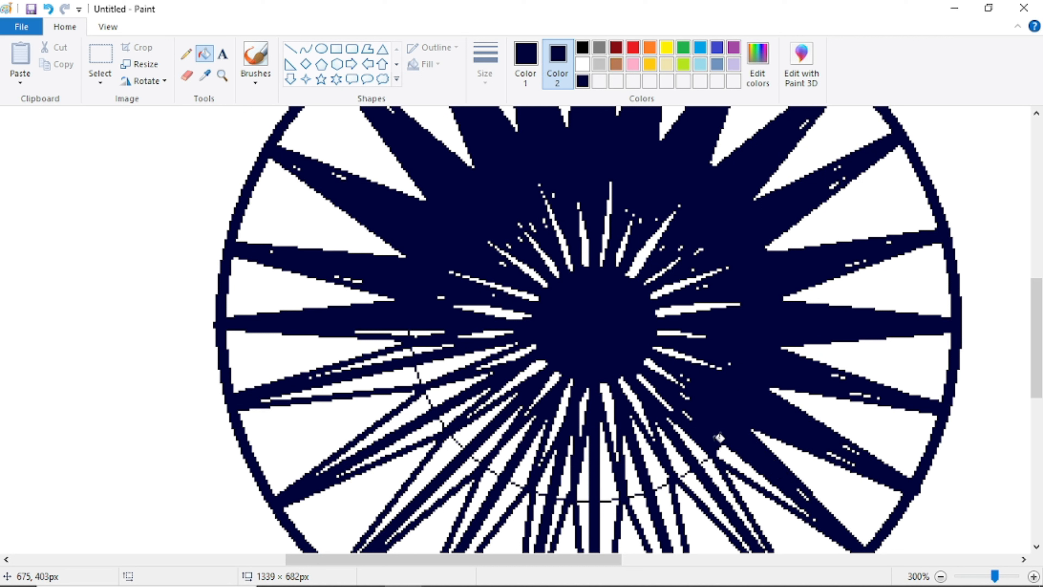
pyautogui.click(731, 453)
pyautogui.click(696, 448)
# Fill the inner and outer sections of the second and first spokes right of the bottom vertical with dark blue
pyautogui.click(718, 477)
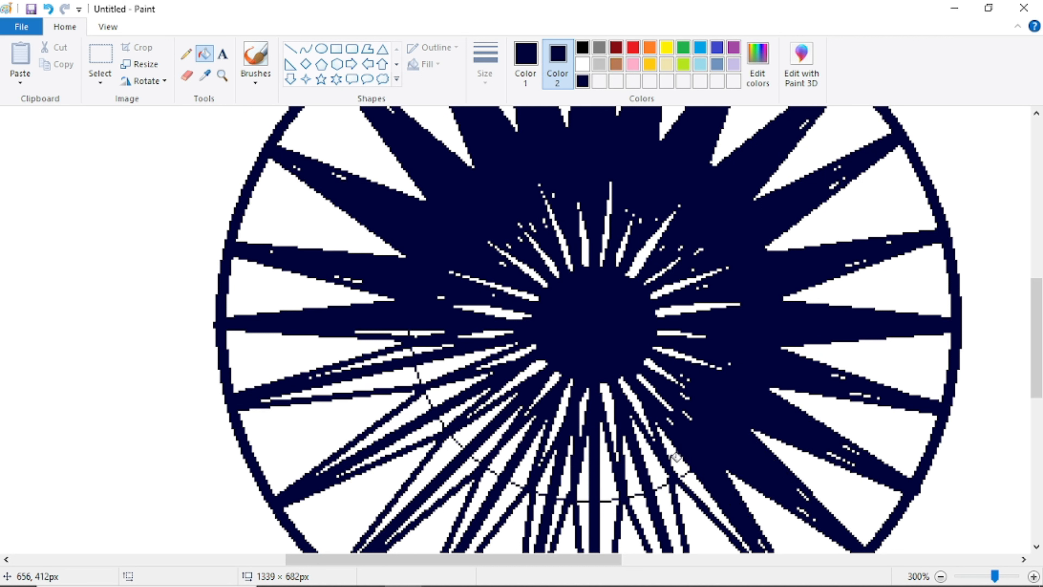
pyautogui.click(695, 469)
pyautogui.click(700, 487)
pyautogui.click(657, 471)
pyautogui.click(668, 493)
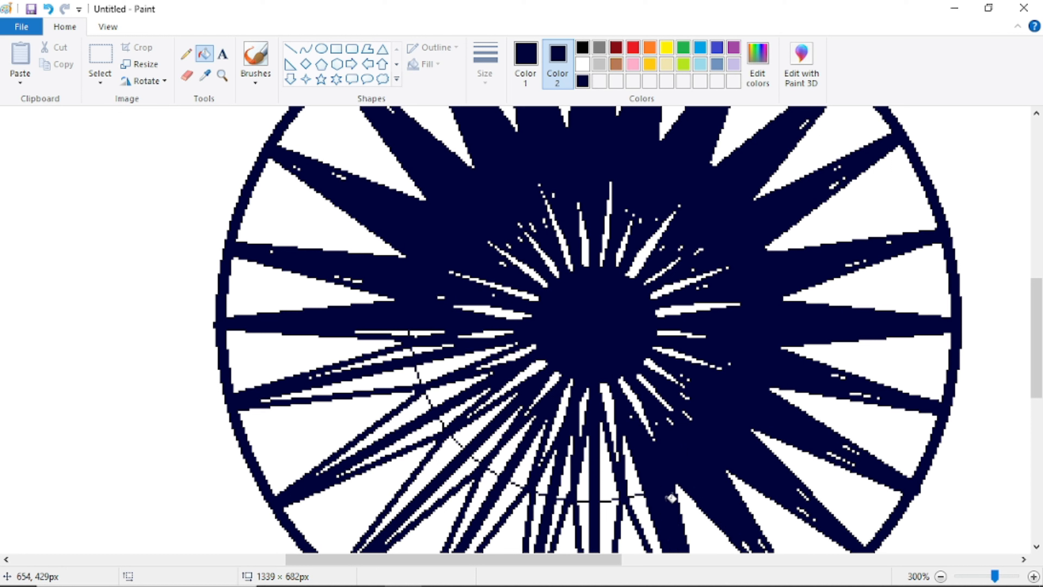
pyautogui.click(634, 475)
pyautogui.click(644, 507)
# Fill both halves of the bottom vertical spoke and the first spoke to its left with dark blue
pyautogui.click(606, 476)
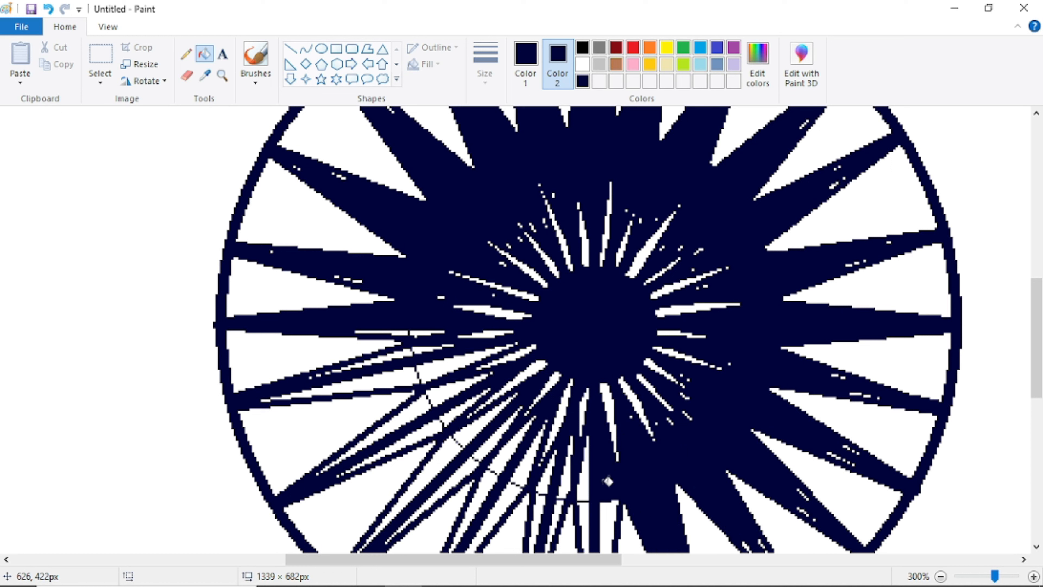
pyautogui.click(612, 509)
pyautogui.click(586, 510)
pyautogui.click(586, 491)
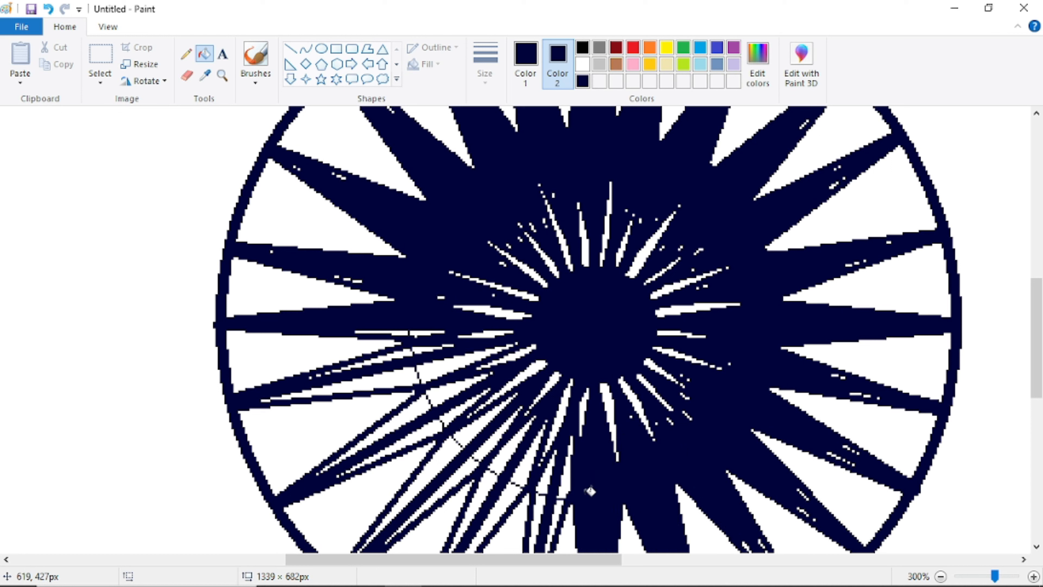
pyautogui.click(567, 480)
pyautogui.click(560, 509)
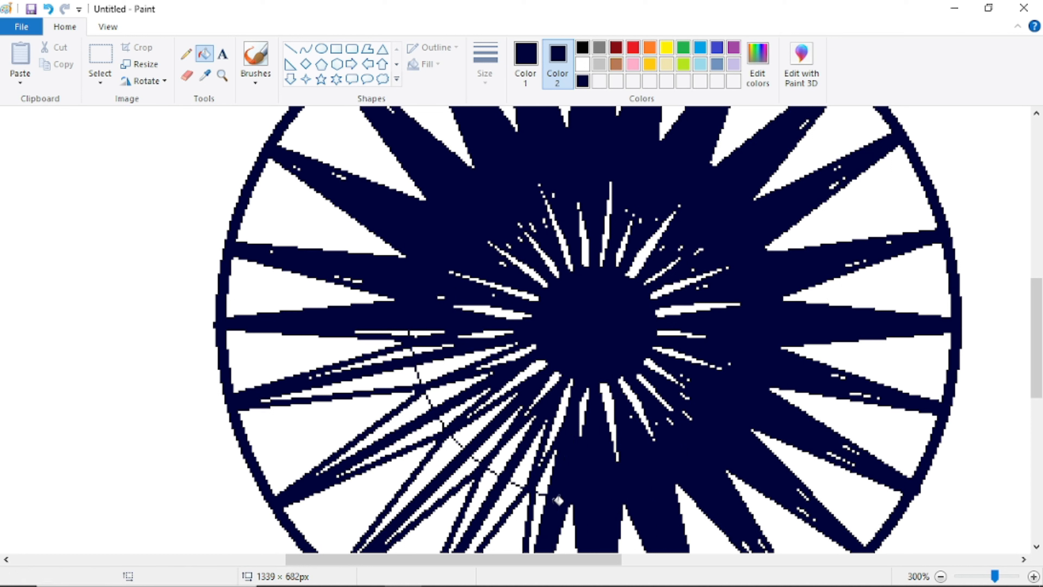
pyautogui.click(547, 481)
pyautogui.click(542, 502)
# Fill the second spoke left of the bottom vertical and an inner section of the third spoke with dark blue
pyautogui.click(525, 472)
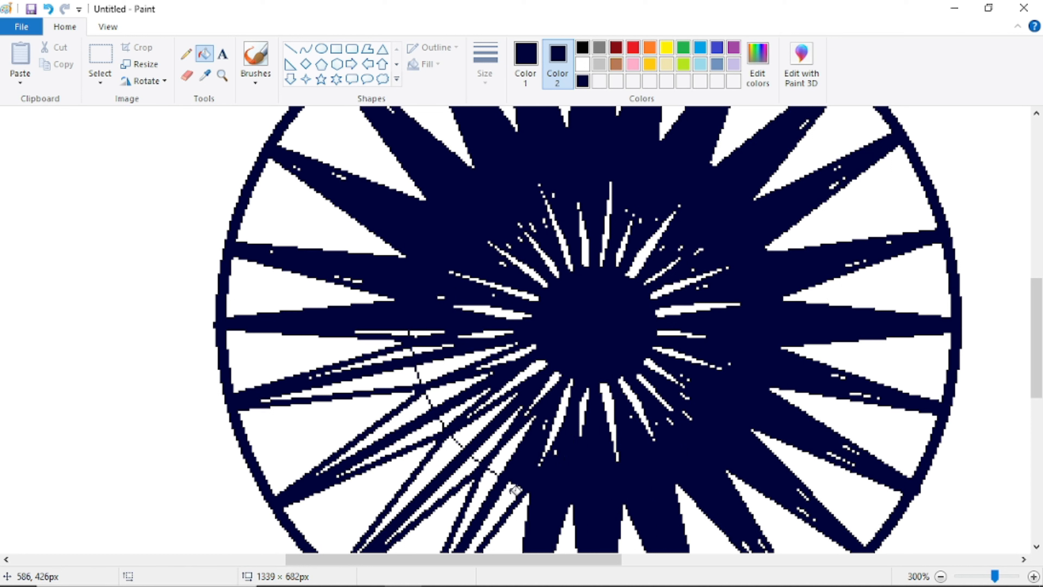
pyautogui.click(515, 492)
pyautogui.click(493, 485)
pyautogui.click(517, 445)
pyautogui.click(490, 438)
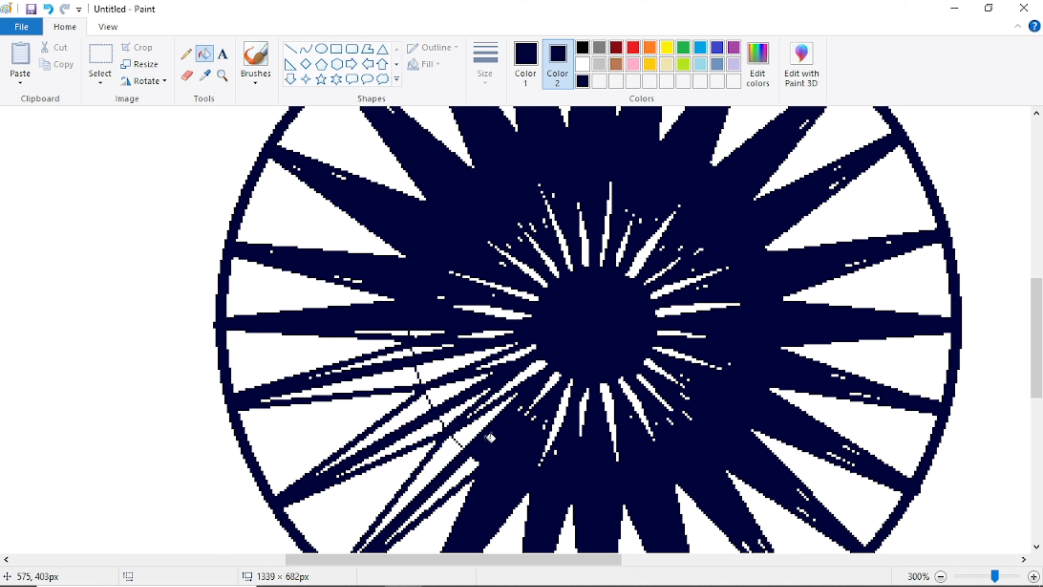
# Fill the remaining sections of the third spoke left of the bottom vertical and the second spoke below the left horizontal with dark blue
pyautogui.click(468, 431)
pyautogui.click(451, 450)
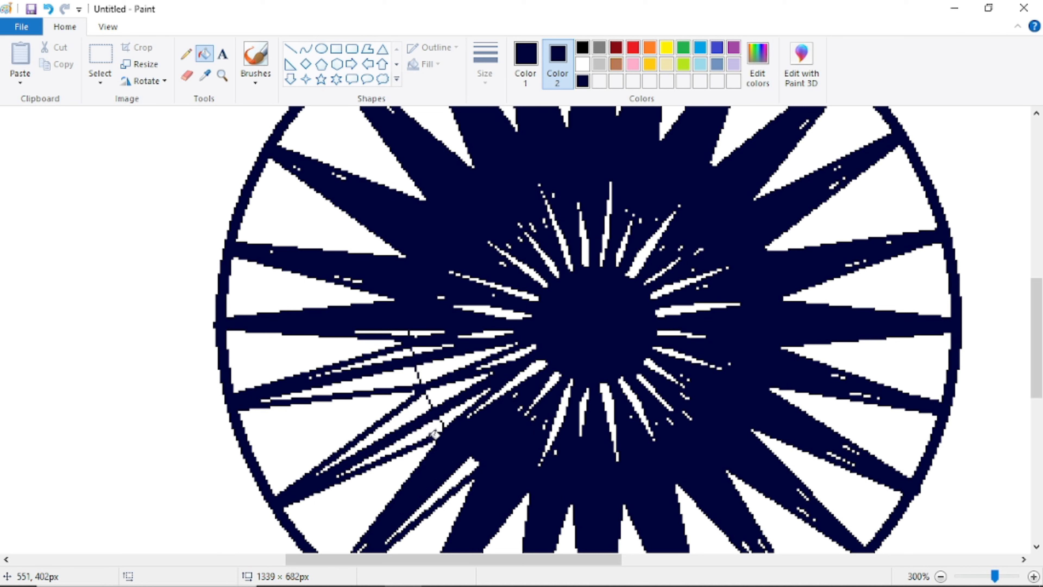
pyautogui.click(464, 469)
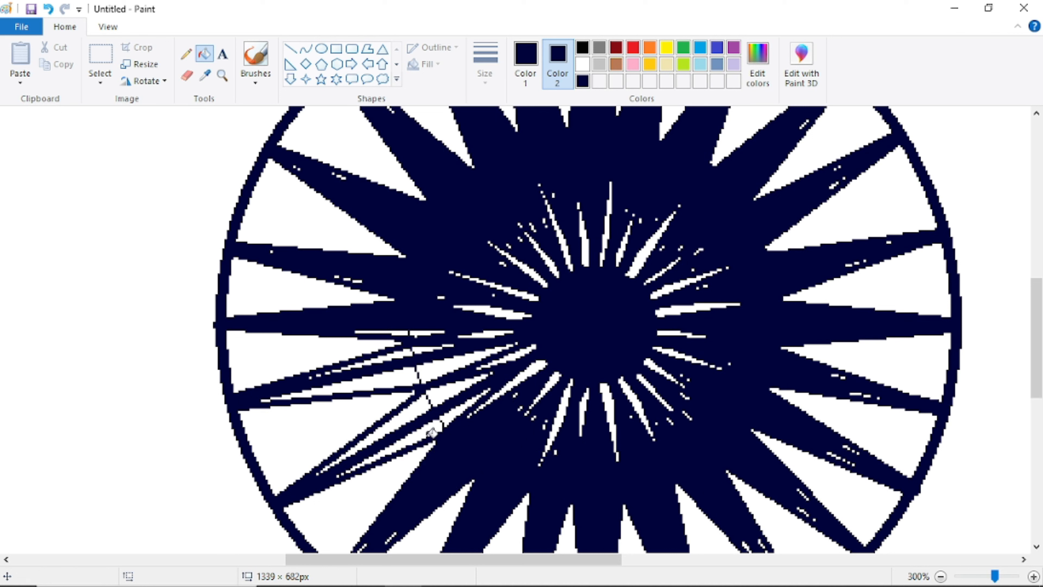
pyautogui.click(455, 415)
pyautogui.click(433, 430)
pyautogui.click(425, 405)
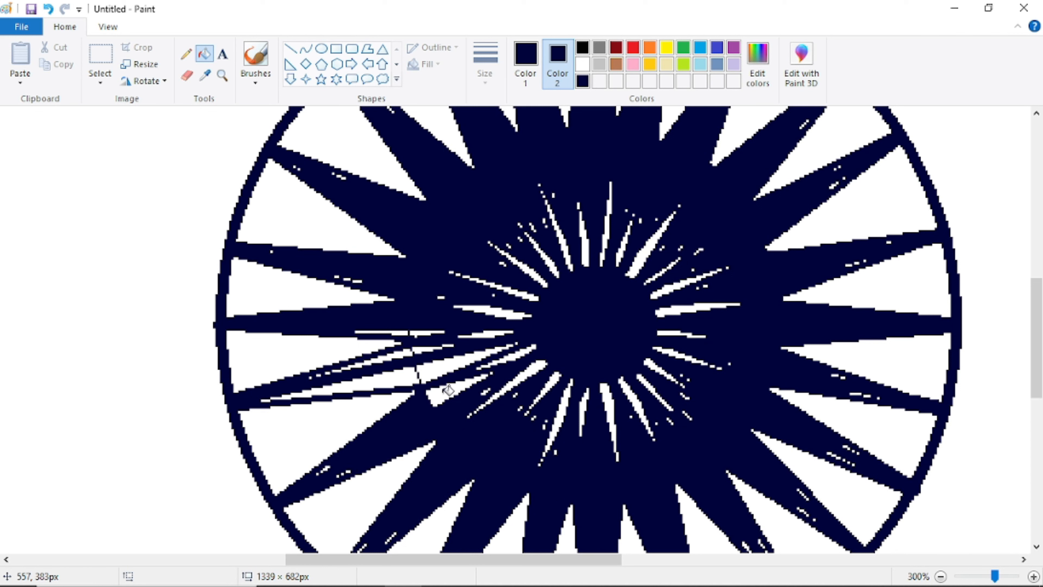
pyautogui.click(447, 388)
# Fill the first spoke below the left horizontal and the remaining slivers along the left horizontal spoke with dark blue
pyautogui.click(445, 367)
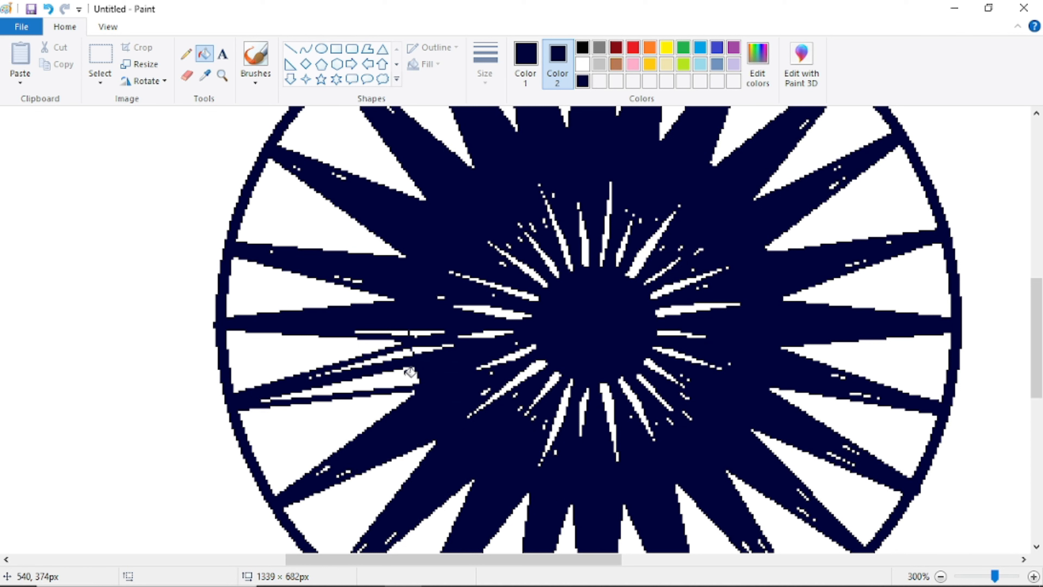
pyautogui.click(409, 370)
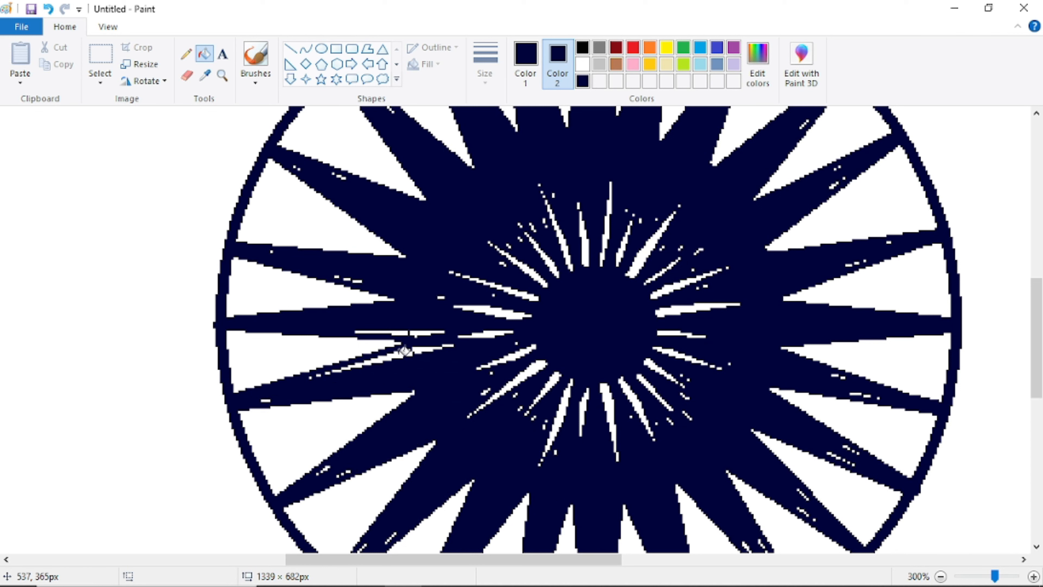
pyautogui.click(403, 351)
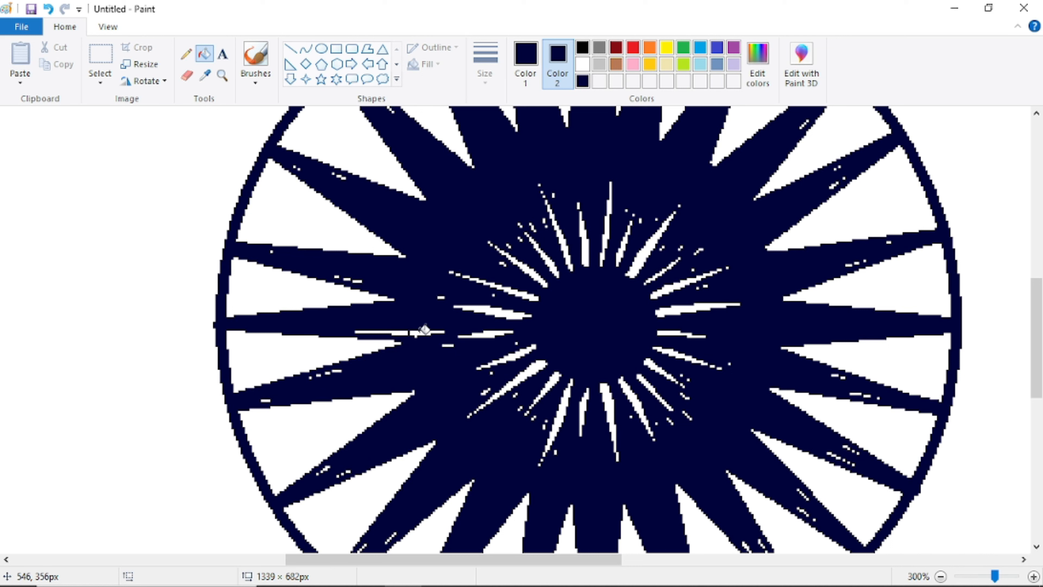
pyautogui.click(418, 332)
pyautogui.click(405, 331)
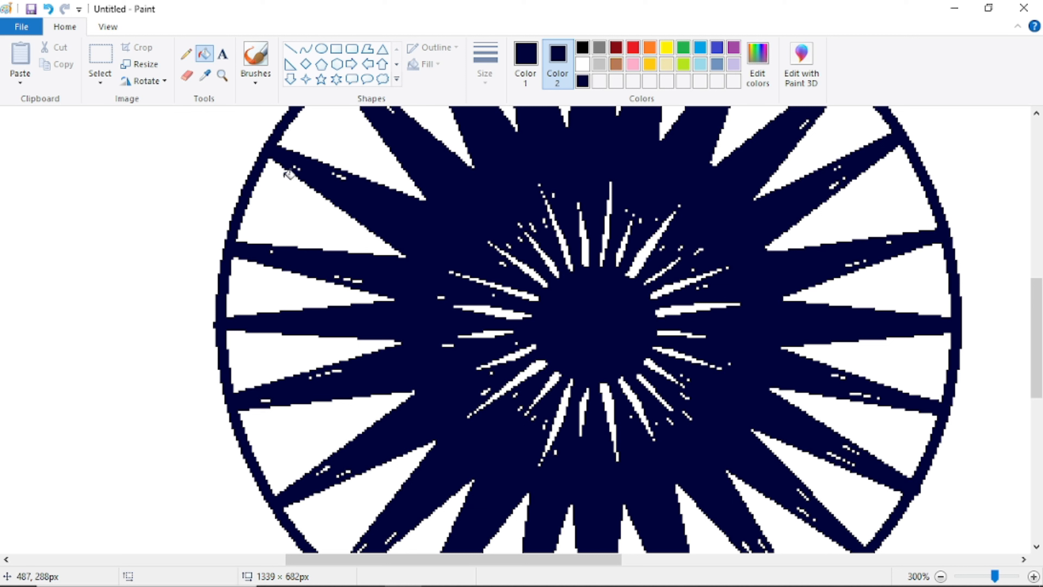
# Use the basic brush to paint over the white specks in the left spokes and around the lower-left inner rays with dark blue
pyautogui.click(247, 82)
pyautogui.click(286, 105)
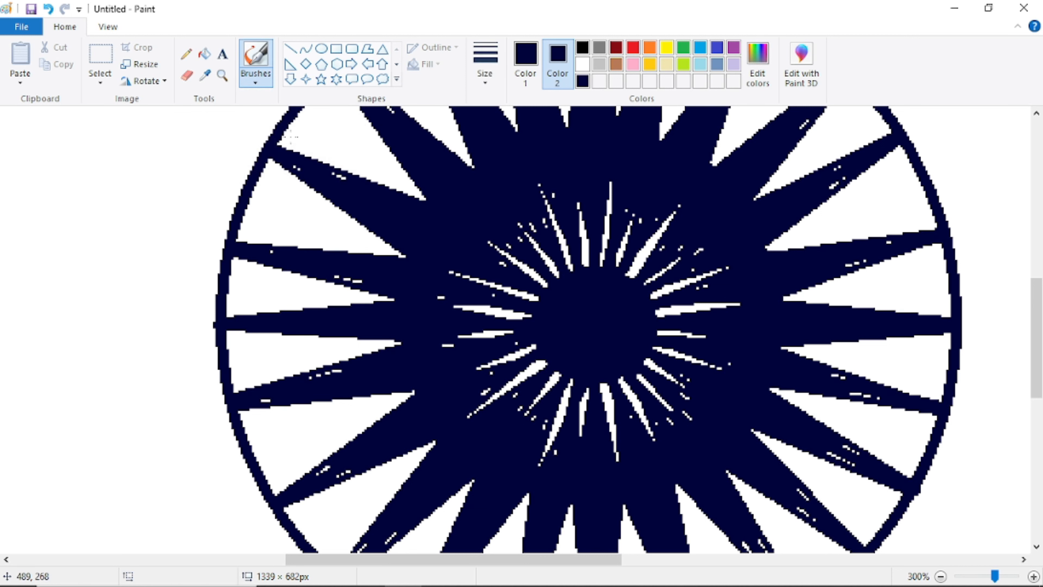
pyautogui.click(255, 80)
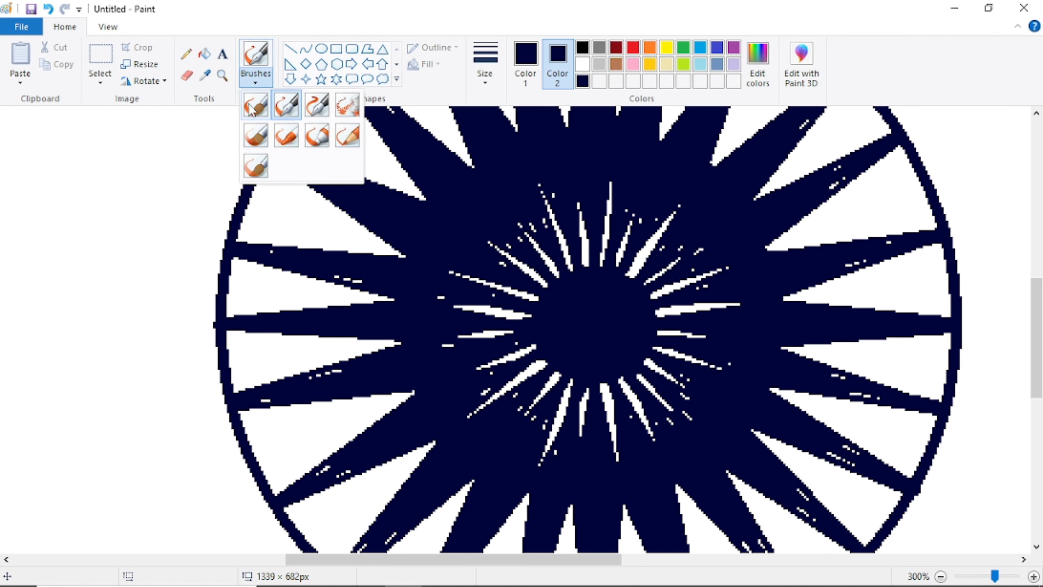
pyautogui.click(255, 103)
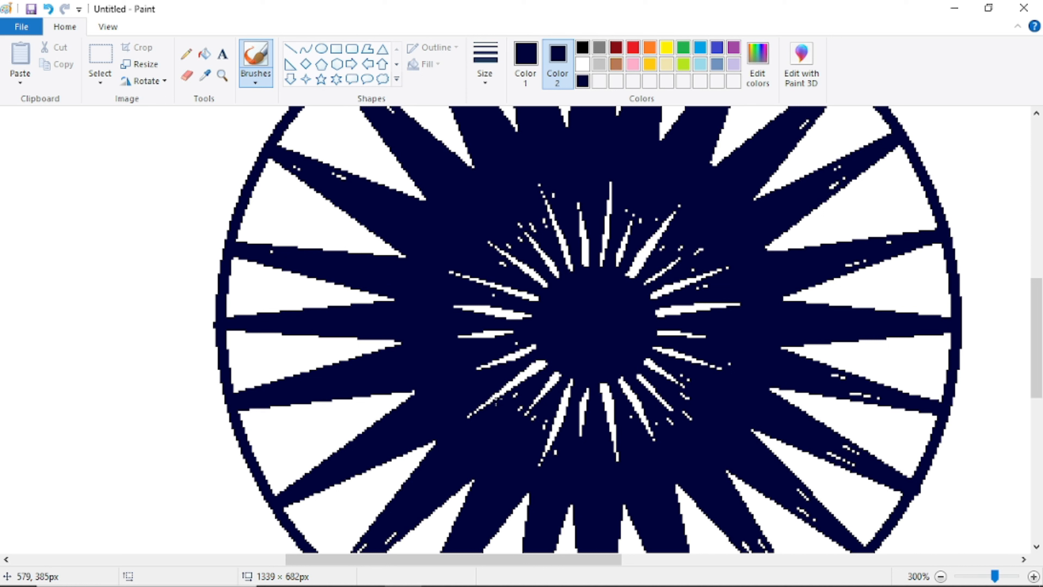
pyautogui.moveTo(480, 412); pyautogui.dragTo(461, 427)
pyautogui.moveTo(545, 427)
pyautogui.mouseDown()
pyautogui.moveTo(543, 472)
pyautogui.moveTo(557, 445)
pyautogui.moveTo(535, 467)
pyautogui.moveTo(562, 431)
pyautogui.mouseUp()
pyautogui.click(48, 9)
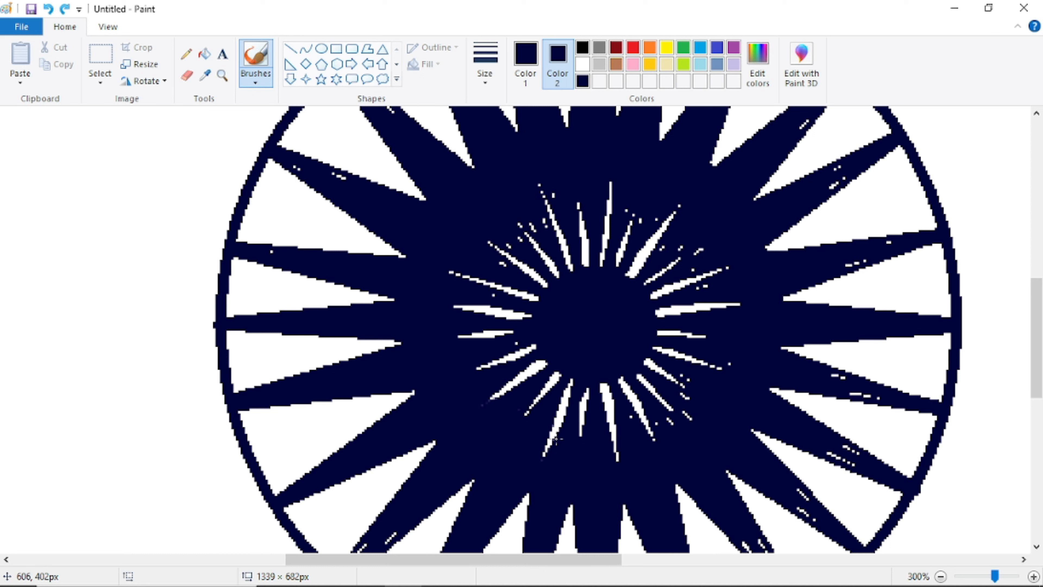
pyautogui.click(542, 458)
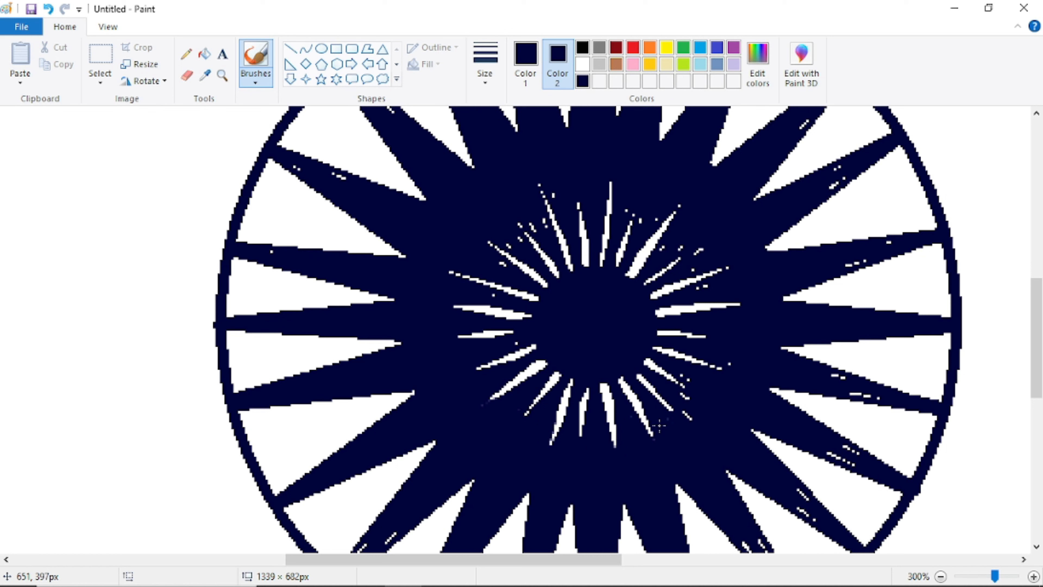
# Paint over the white specks around the lower-right inner rays and in the right and lower-right spokes with dark blue
pyautogui.moveTo(683, 407); pyautogui.dragTo(701, 427)
pyautogui.moveTo(878, 252); pyautogui.dragTo(887, 242)
pyautogui.moveTo(825, 375)
pyautogui.mouseDown()
pyautogui.moveTo(881, 401)
pyautogui.moveTo(834, 388)
pyautogui.mouseUp()
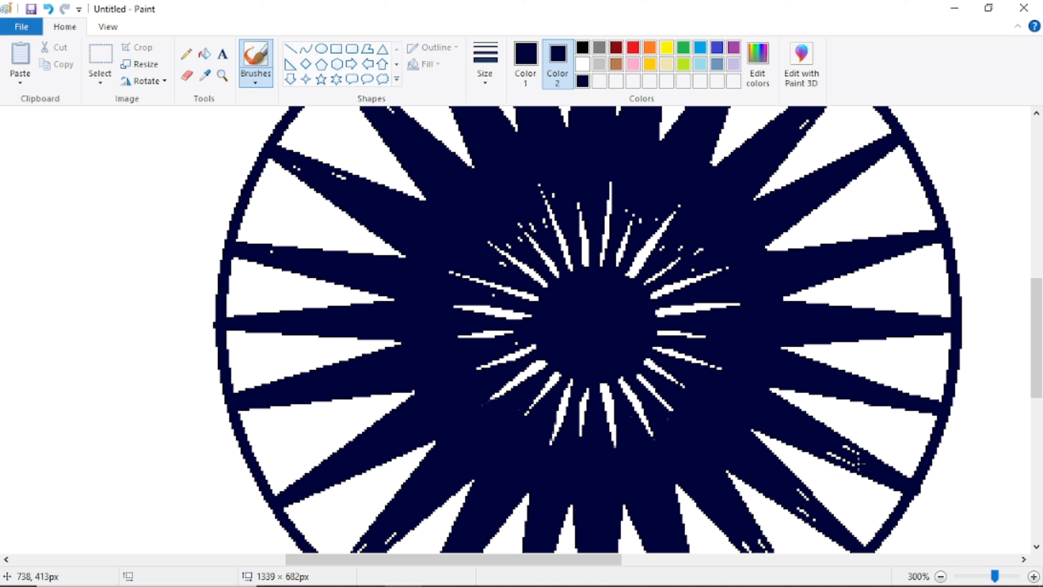
pyautogui.moveTo(859, 456)
pyautogui.mouseDown()
pyautogui.moveTo(829, 446)
pyautogui.moveTo(860, 462)
pyautogui.mouseUp()
pyautogui.moveTo(803, 491)
pyautogui.mouseDown()
pyautogui.moveTo(819, 521)
pyautogui.moveTo(792, 510)
pyautogui.moveTo(755, 537)
pyautogui.mouseUp()
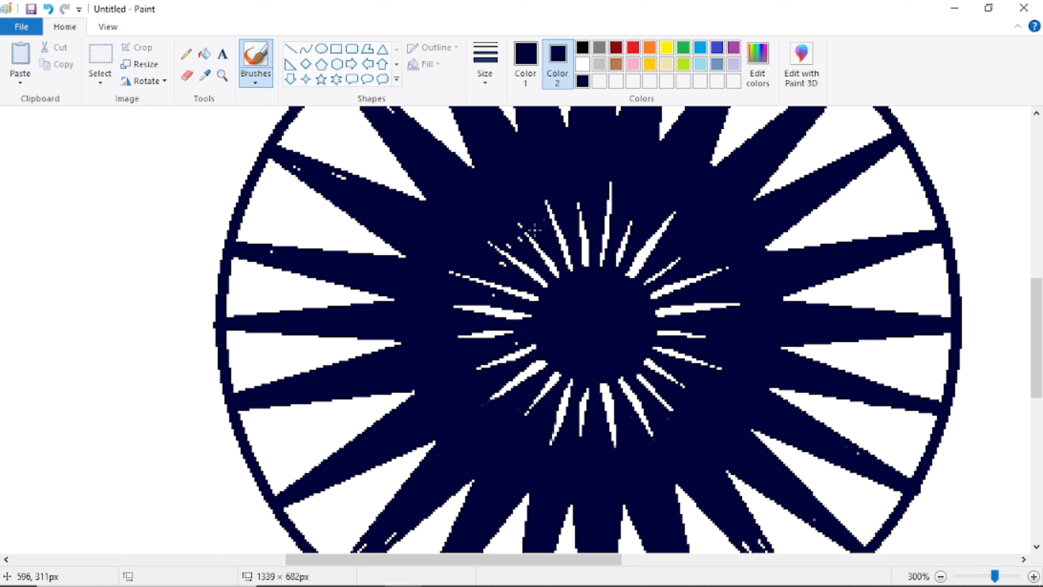
# Paint over the white specks between the upper-left inner rays around the hub, undoing the misplaced stroke
pyautogui.moveTo(521, 244)
pyautogui.mouseDown()
pyautogui.moveTo(502, 241)
pyautogui.moveTo(494, 259)
pyautogui.moveTo(510, 272)
pyautogui.mouseUp()
pyautogui.click(48, 9)
pyautogui.moveTo(532, 227); pyautogui.dragTo(497, 262)
pyautogui.moveTo(502, 302); pyautogui.dragTo(485, 294)
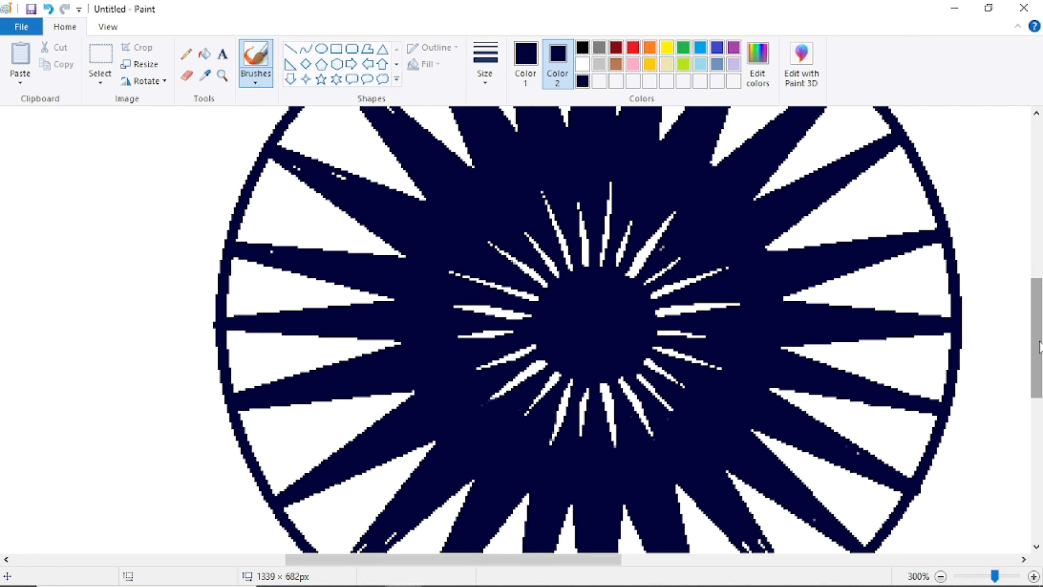
# Paint over the white specks near the outer ends of the upper and upper-left spokes with dark blue
pyautogui.moveTo(1036, 349); pyautogui.dragTo(1036, 309)
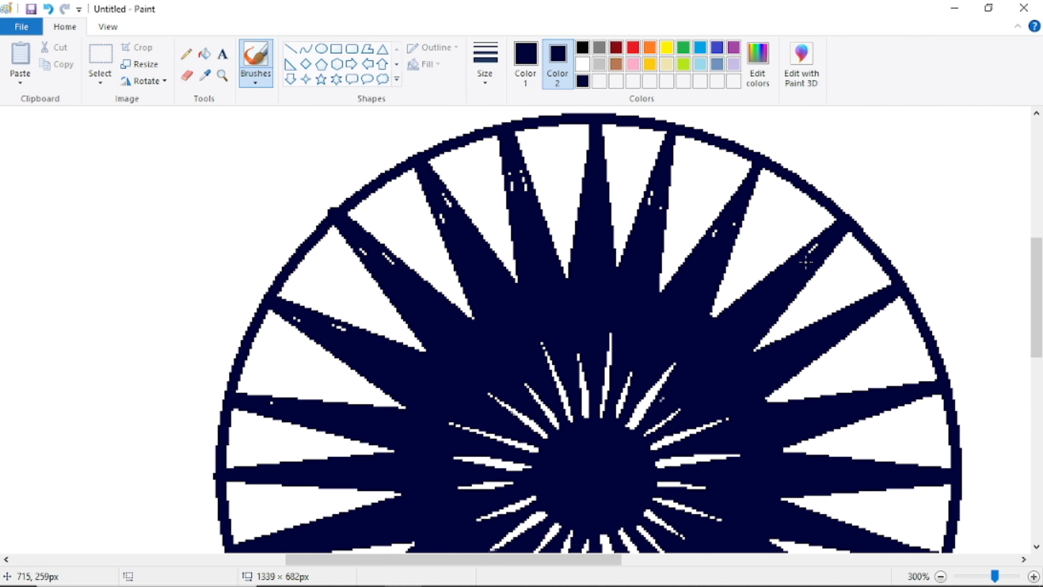
pyautogui.moveTo(806, 262); pyautogui.dragTo(815, 248)
pyautogui.moveTo(649, 204)
pyautogui.mouseDown()
pyautogui.moveTo(652, 213)
pyautogui.moveTo(658, 201)
pyautogui.mouseUp()
pyautogui.moveTo(530, 194); pyautogui.dragTo(512, 192)
pyautogui.moveTo(448, 196); pyautogui.dragTo(452, 228)
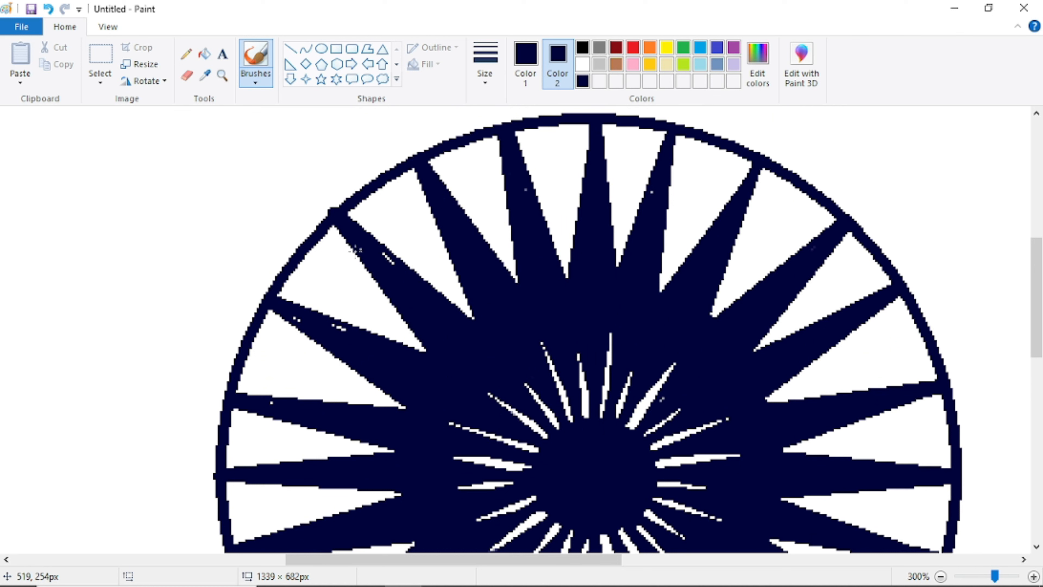
pyautogui.click(48, 9)
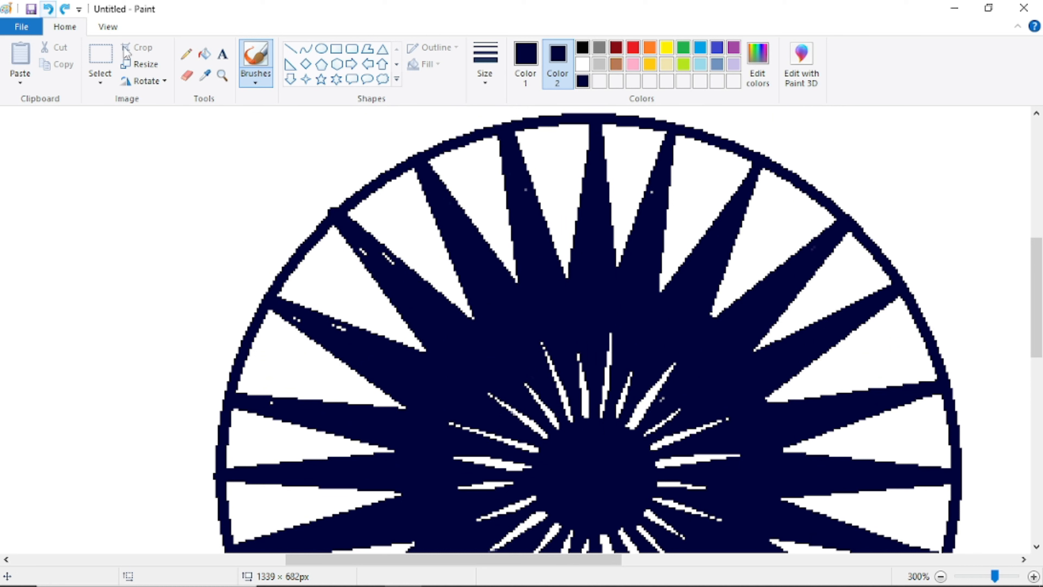
pyautogui.moveTo(392, 263)
pyautogui.mouseDown()
pyautogui.moveTo(362, 250)
pyautogui.moveTo(386, 259)
pyautogui.mouseUp()
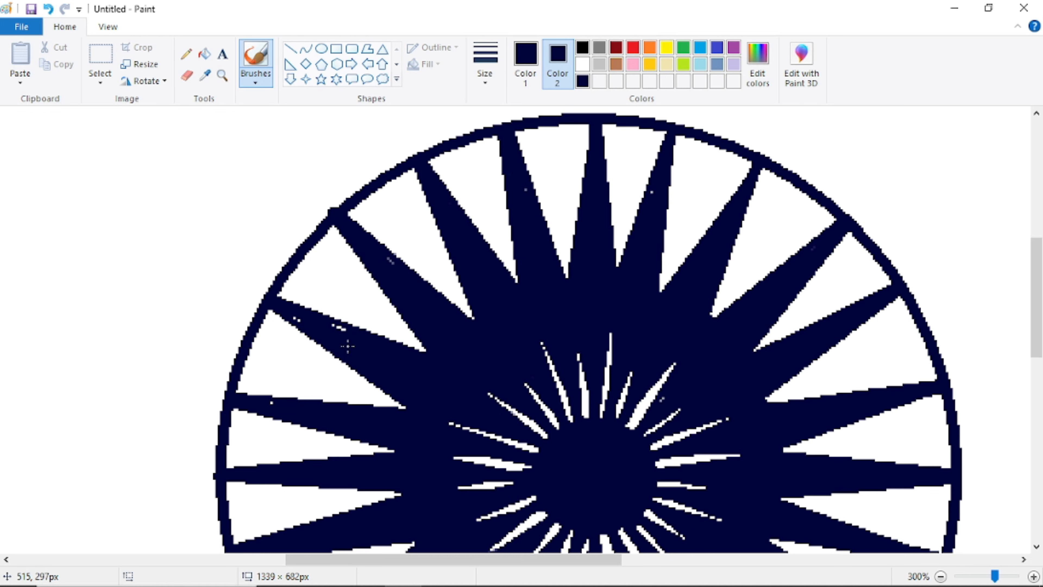
pyautogui.moveTo(337, 328)
pyautogui.mouseDown()
pyautogui.moveTo(290, 324)
pyautogui.moveTo(296, 318)
pyautogui.mouseUp()
# Paint over the white specks near the outer ends of the bottom and lower-left spokes with dark blue
pyautogui.scroll(-5, 741, 435)
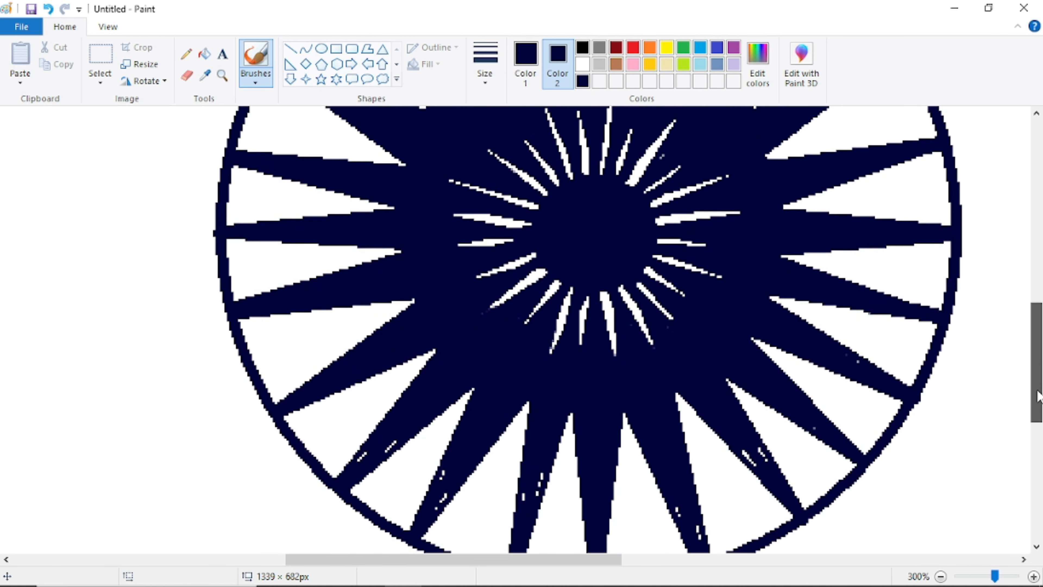
pyautogui.moveTo(741, 436)
pyautogui.mouseDown()
pyautogui.moveTo(763, 458)
pyautogui.moveTo(749, 440)
pyautogui.mouseUp()
pyautogui.moveTo(683, 493)
pyautogui.mouseDown()
pyautogui.moveTo(676, 514)
pyautogui.moveTo(698, 536)
pyautogui.moveTo(692, 526)
pyautogui.mouseUp()
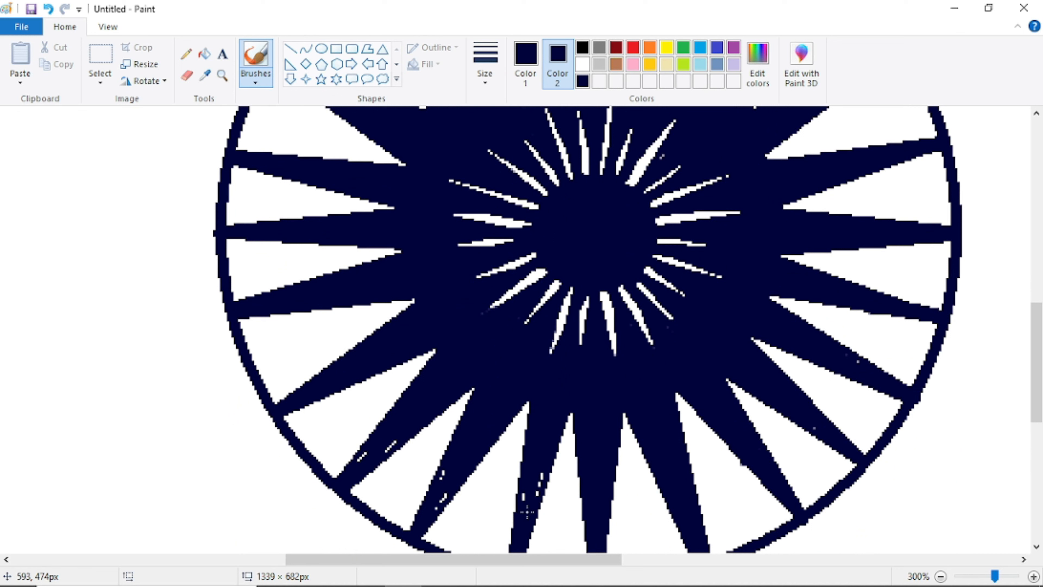
pyautogui.moveTo(527, 503)
pyautogui.mouseDown()
pyautogui.moveTo(519, 502)
pyautogui.moveTo(539, 475)
pyautogui.moveTo(531, 499)
pyautogui.mouseUp()
pyautogui.moveTo(439, 470)
pyautogui.mouseDown()
pyautogui.moveTo(436, 496)
pyautogui.moveTo(446, 498)
pyautogui.mouseUp()
pyautogui.moveTo(395, 435); pyautogui.dragTo(386, 447)
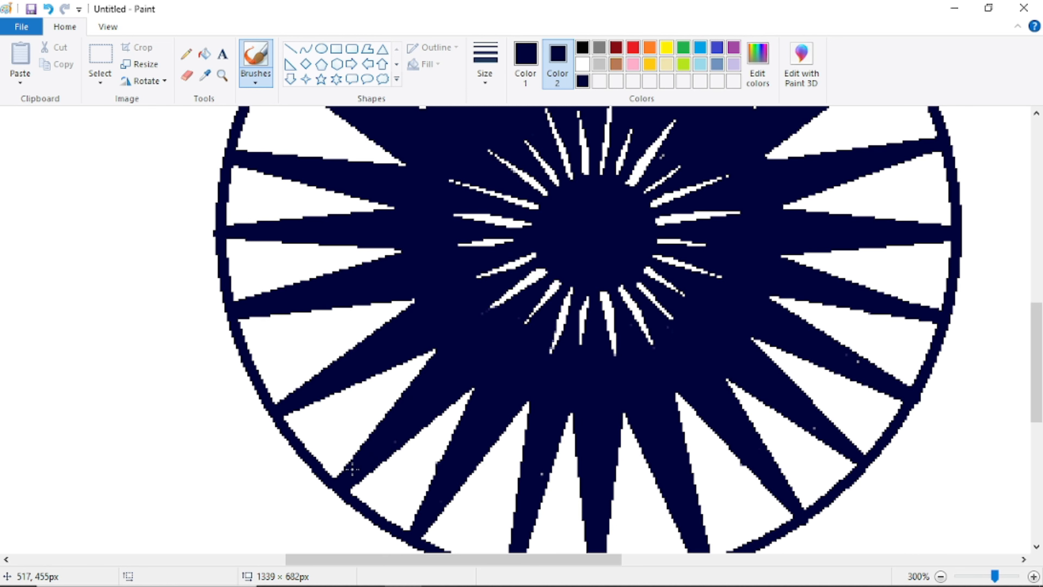
# Enclose the whole chakra in a rectangular selection at 100% zoom and turn on transparent selection
pyautogui.moveTo(1036, 362); pyautogui.dragTo(1037, 313)
pyautogui.click(940, 576)
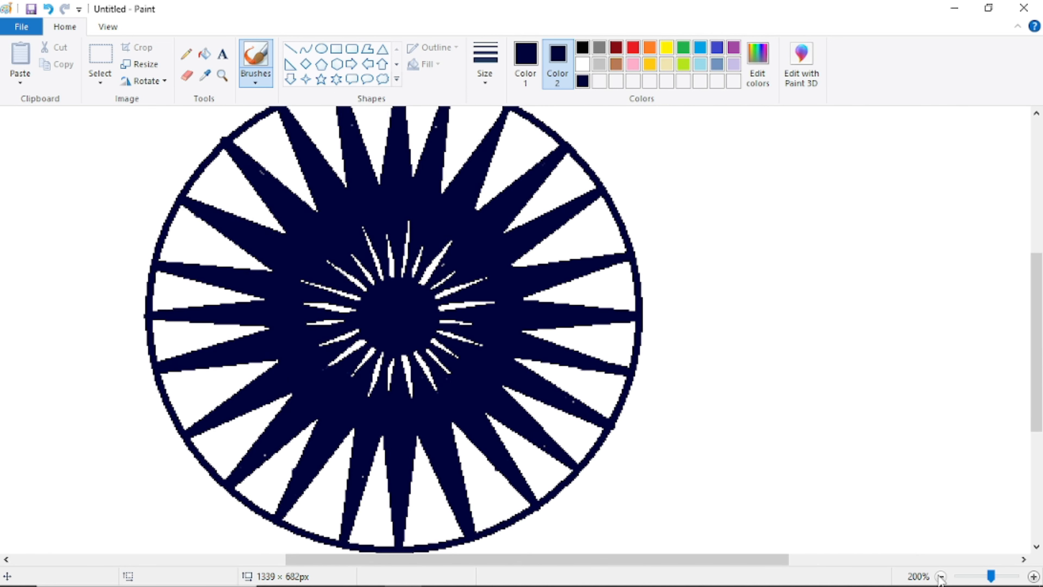
pyautogui.click(941, 577)
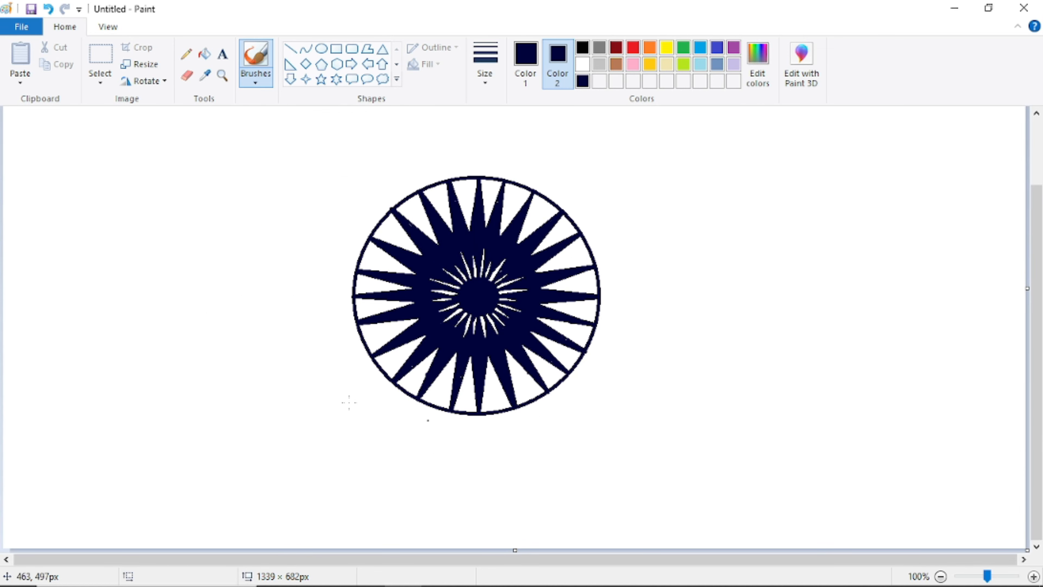
pyautogui.click(100, 78)
pyautogui.click(113, 119)
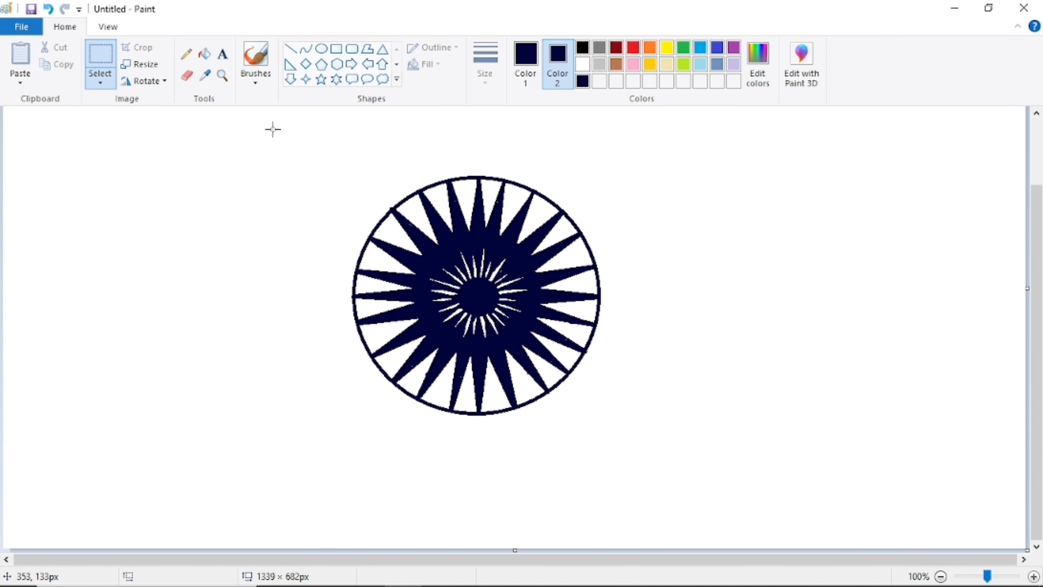
pyautogui.moveTo(274, 129); pyautogui.dragTo(632, 433)
pyautogui.click(101, 80)
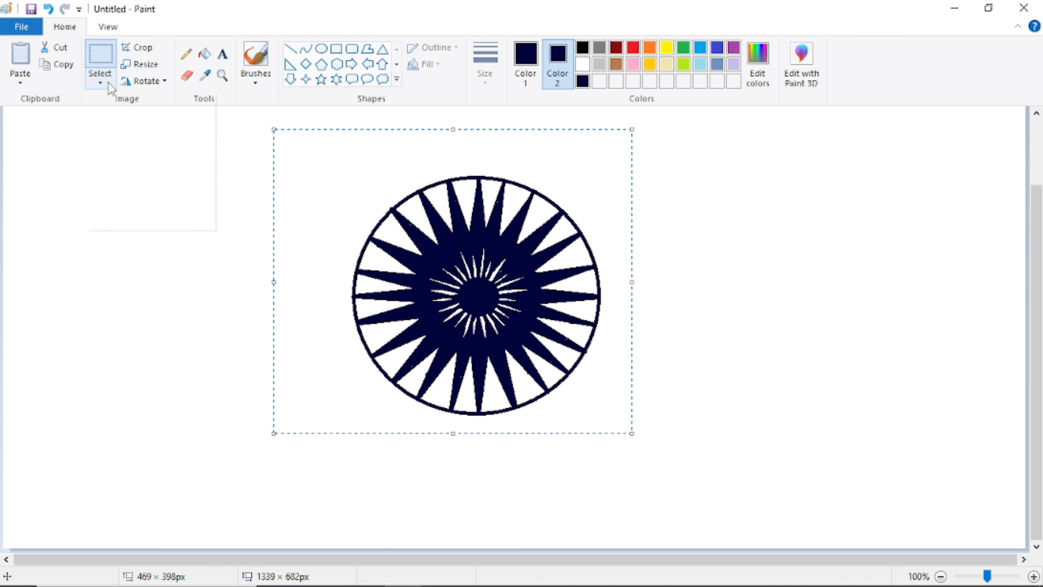
pyautogui.click(129, 222)
pyautogui.click(100, 82)
pyautogui.click(166, 338)
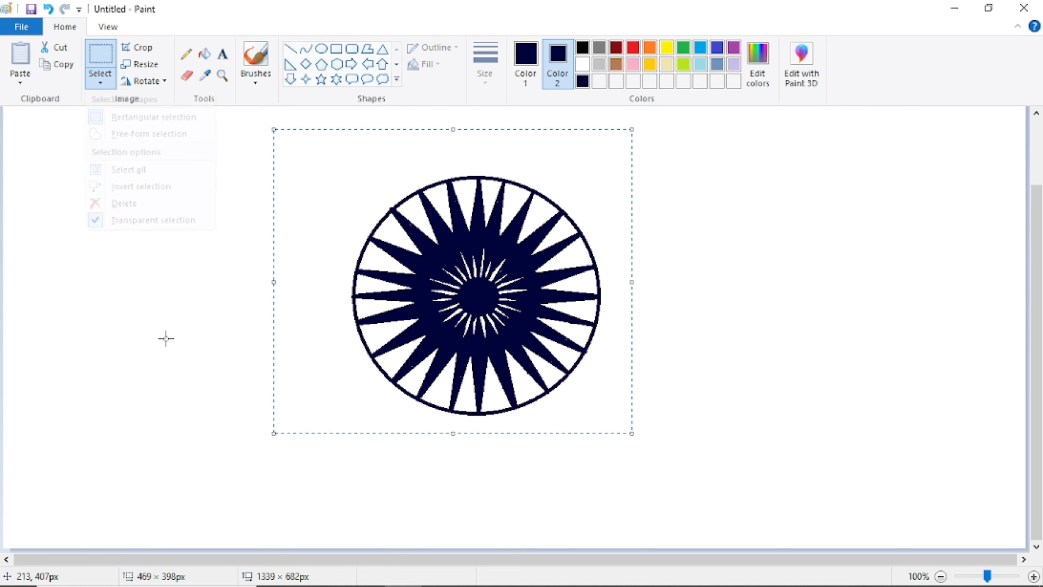
# Define a slightly lighter navy as a custom color, assign it to Color 1 and set Color 2 to white
pyautogui.click(748, 84)
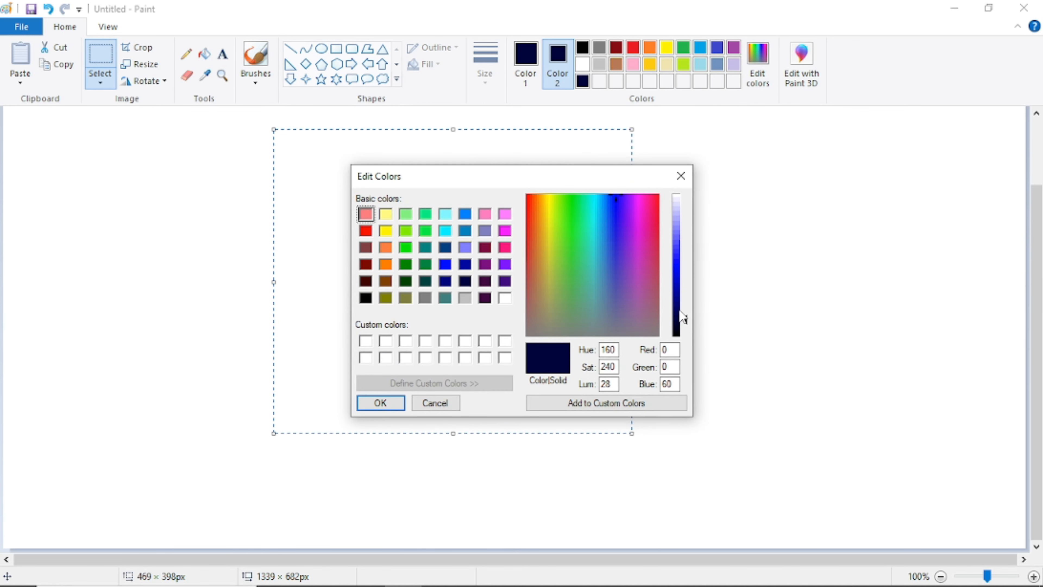
pyautogui.moveTo(682, 316); pyautogui.dragTo(681, 311)
pyautogui.click(373, 405)
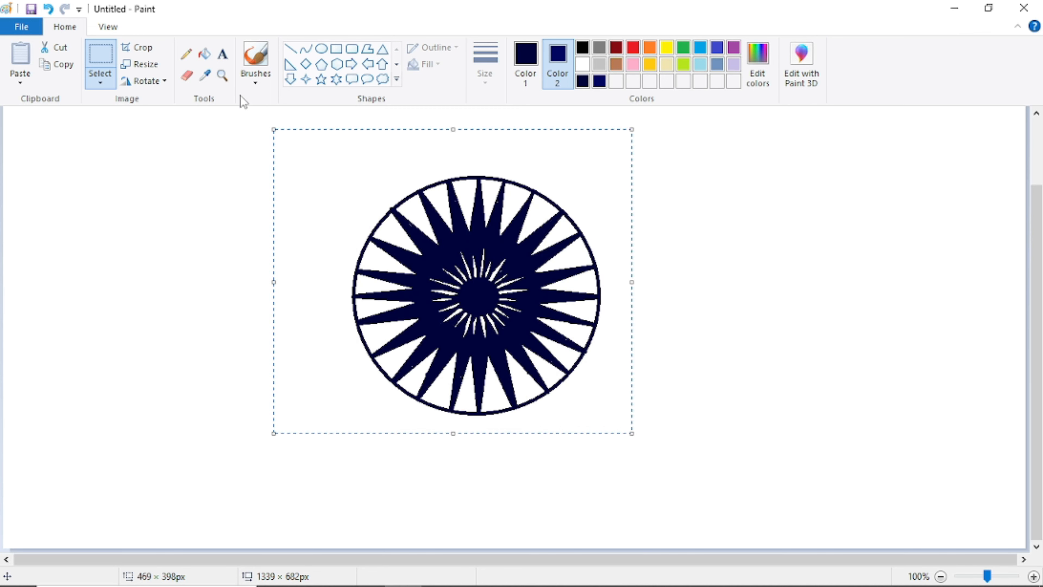
pyautogui.click(204, 53)
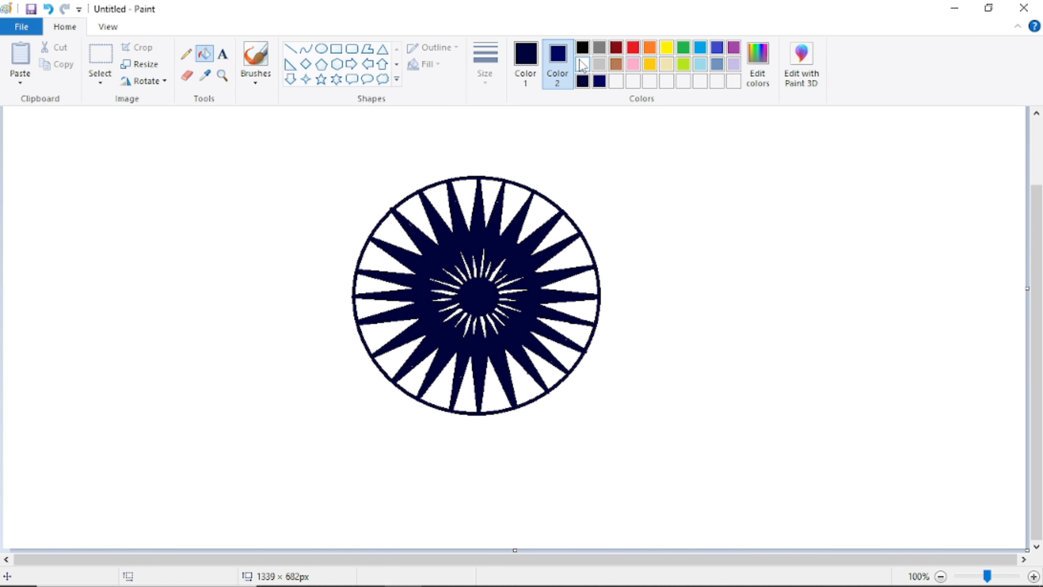
pyautogui.click(582, 65)
pyautogui.click(525, 54)
pyautogui.click(600, 81)
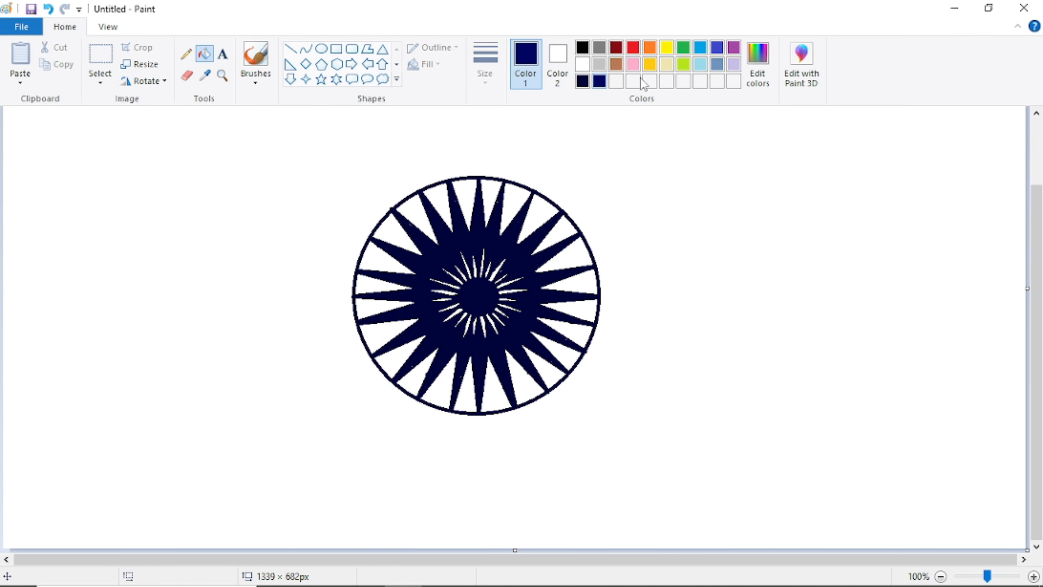
# Brighten Color 1 to the navy with Red 0, Green 0, Blue 132 and fill the chakra with it
pyautogui.click(758, 62)
pyautogui.moveTo(685, 313); pyautogui.dragTo(685, 300)
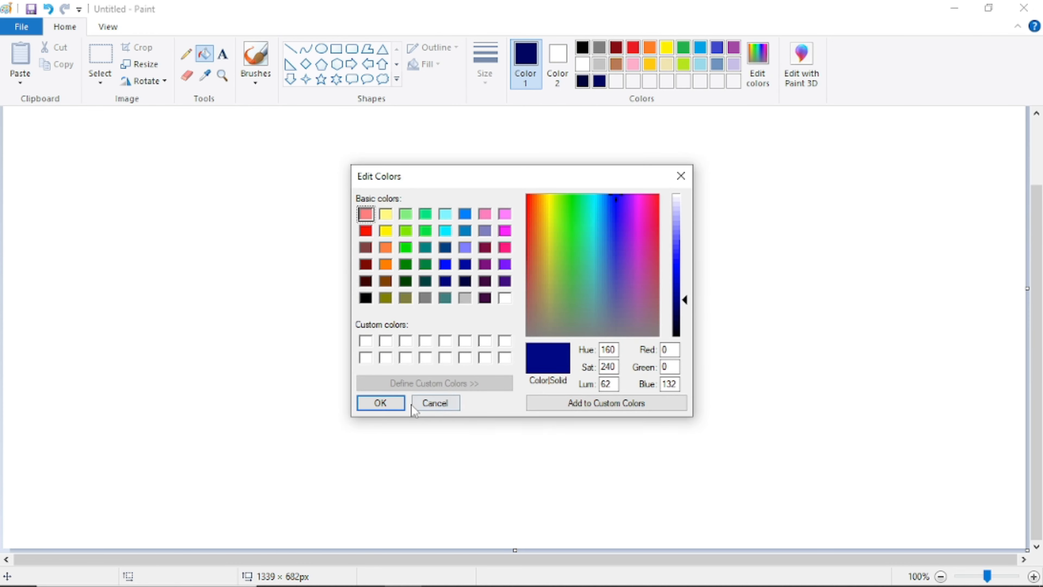
pyautogui.click(395, 401)
pyautogui.click(100, 62)
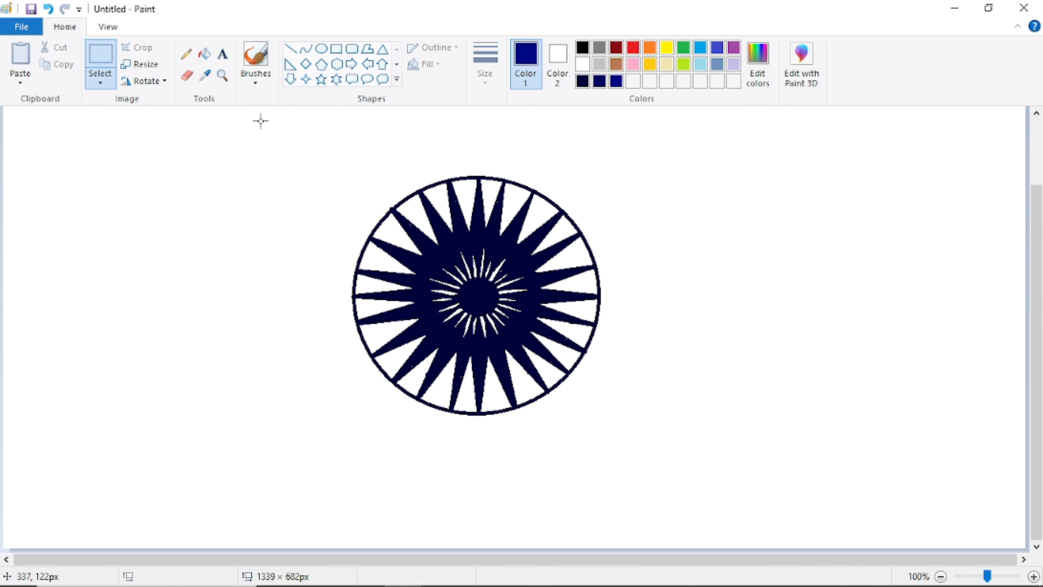
pyautogui.moveTo(260, 120)
pyautogui.mouseDown()
pyautogui.moveTo(614, 398)
pyautogui.moveTo(632, 446)
pyautogui.mouseUp()
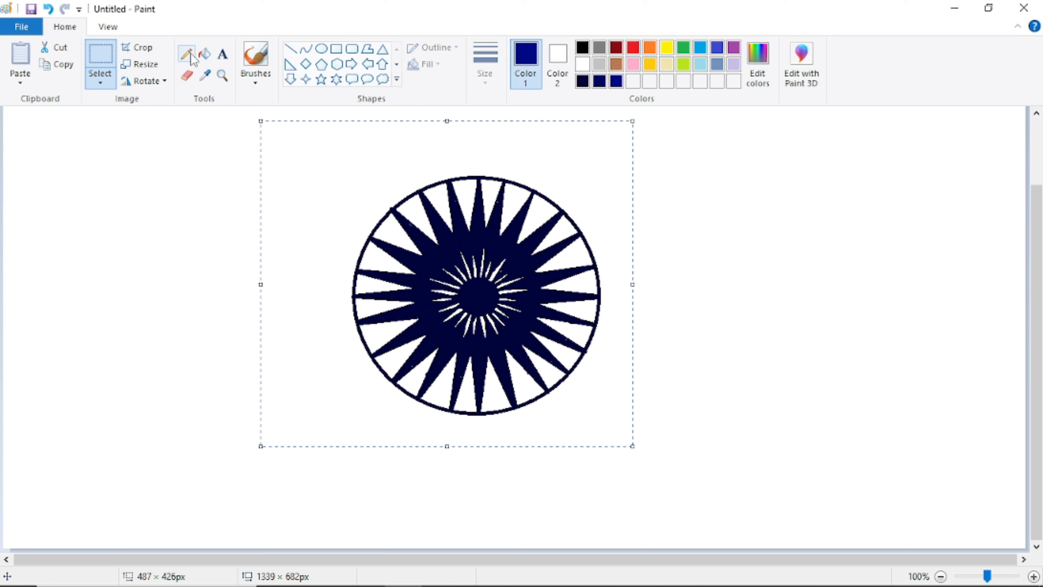
pyautogui.click(205, 53)
pyautogui.click(454, 249)
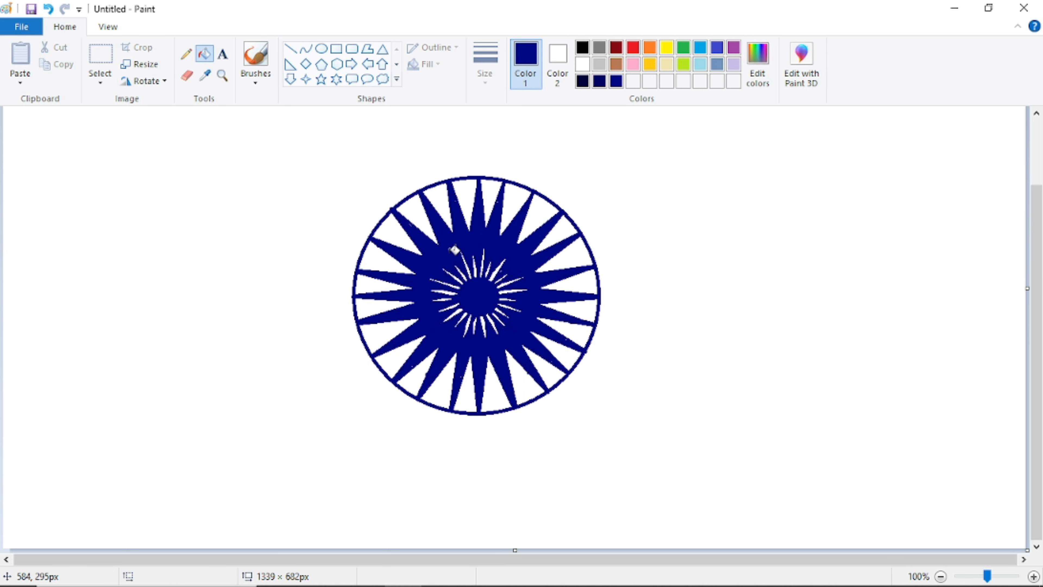